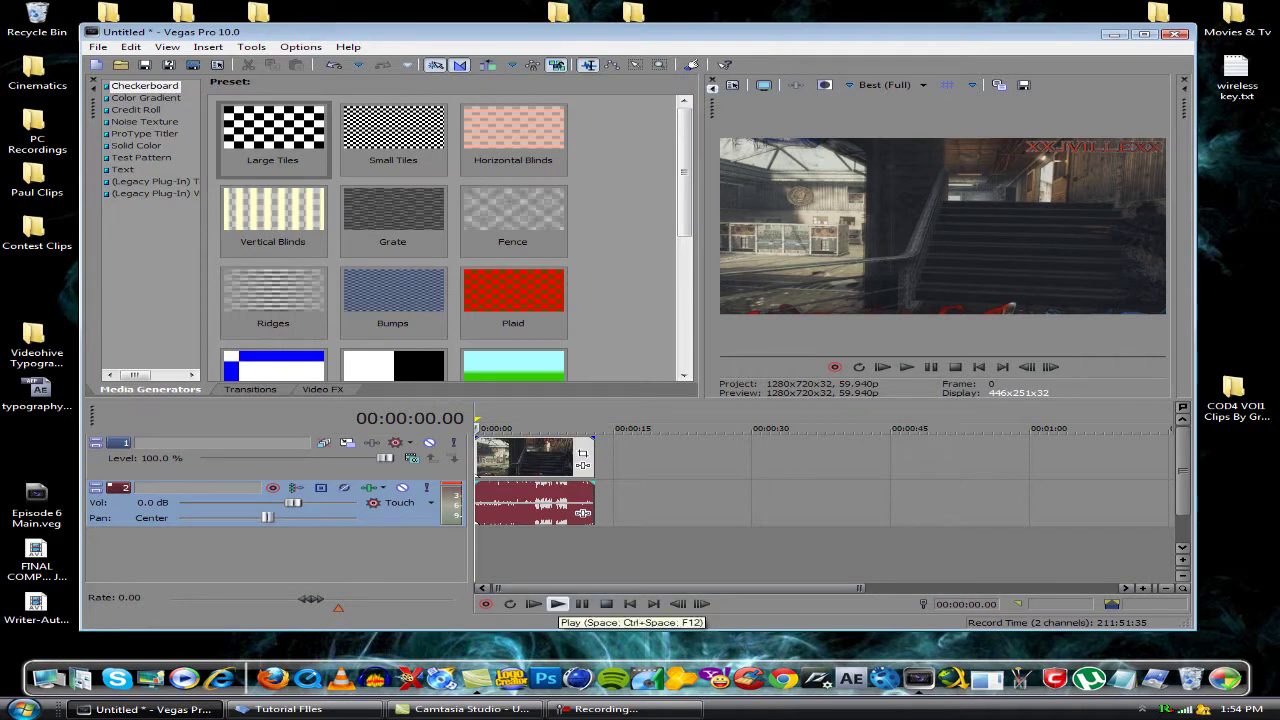
# Briefly test the clip's playback and set the video preview quality to Preview (Auto)
pyautogui.click(557, 604)
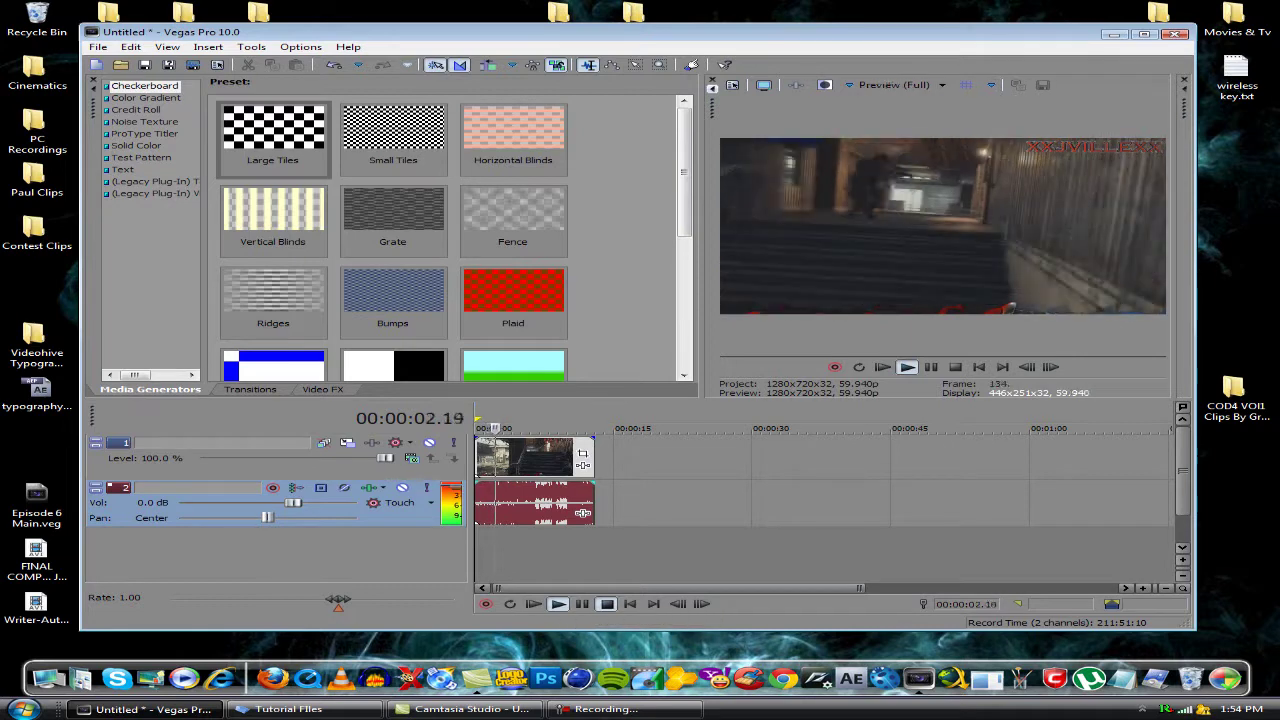
pyautogui.click(606, 604)
pyautogui.click(893, 85)
pyautogui.moveTo(905, 116)
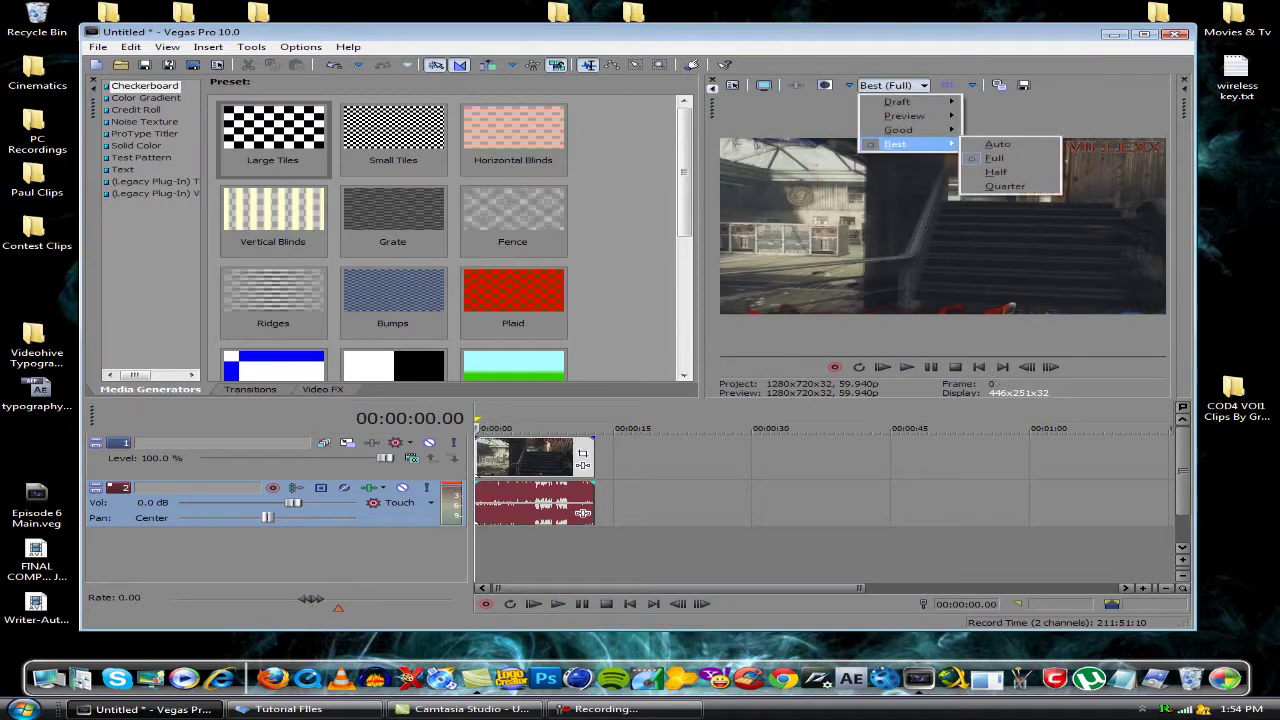
pyautogui.click(997, 116)
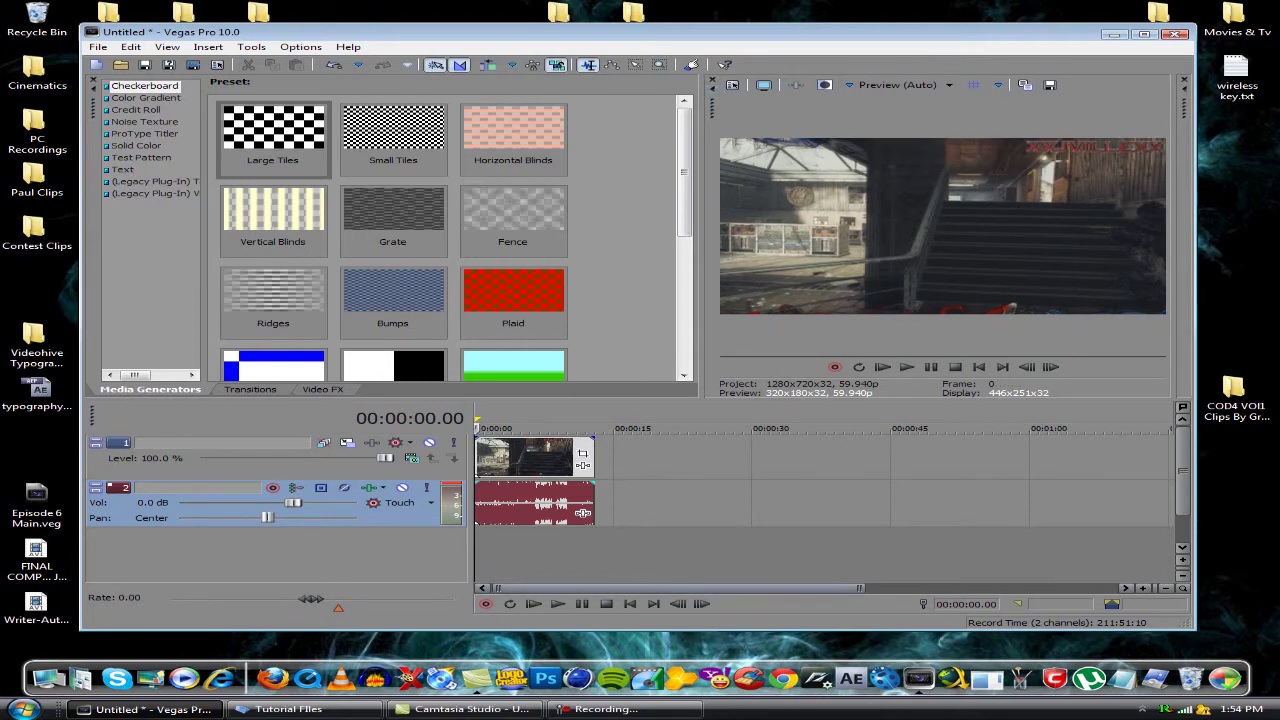
# Play the gameplay clip from the start of the timeline to review it with its audio
pyautogui.click(558, 604)
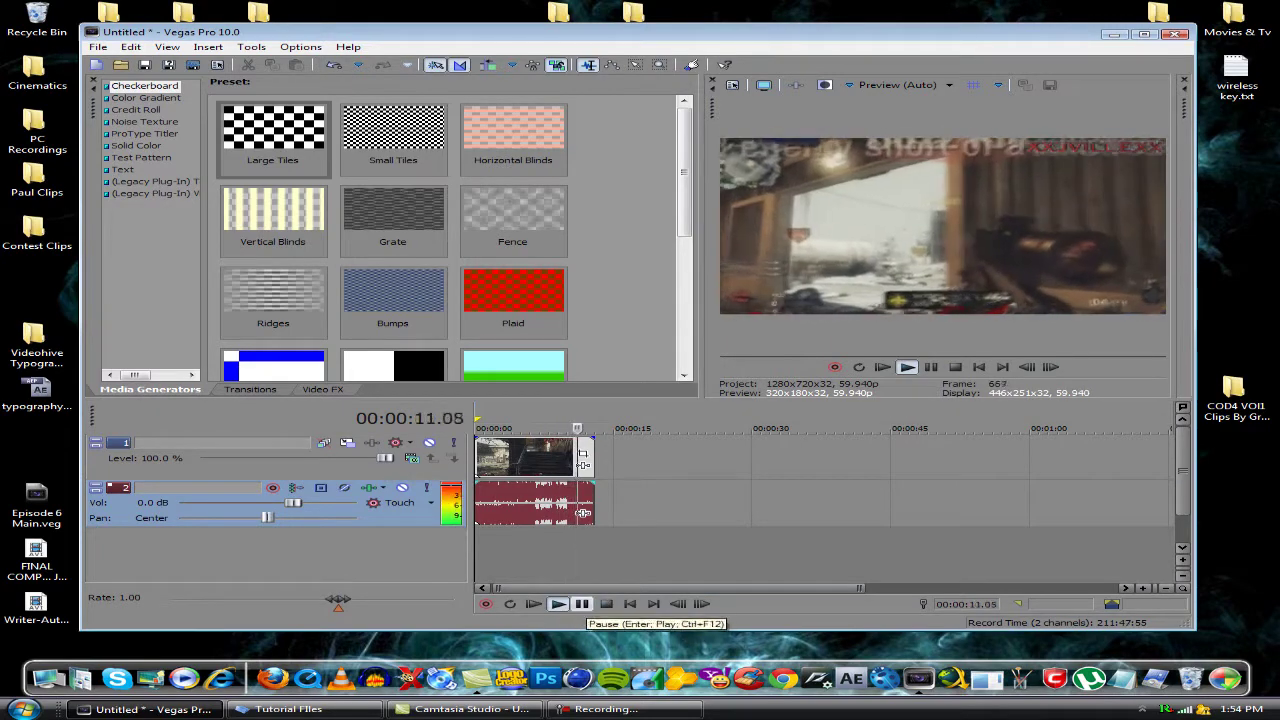
pyautogui.press('Return')
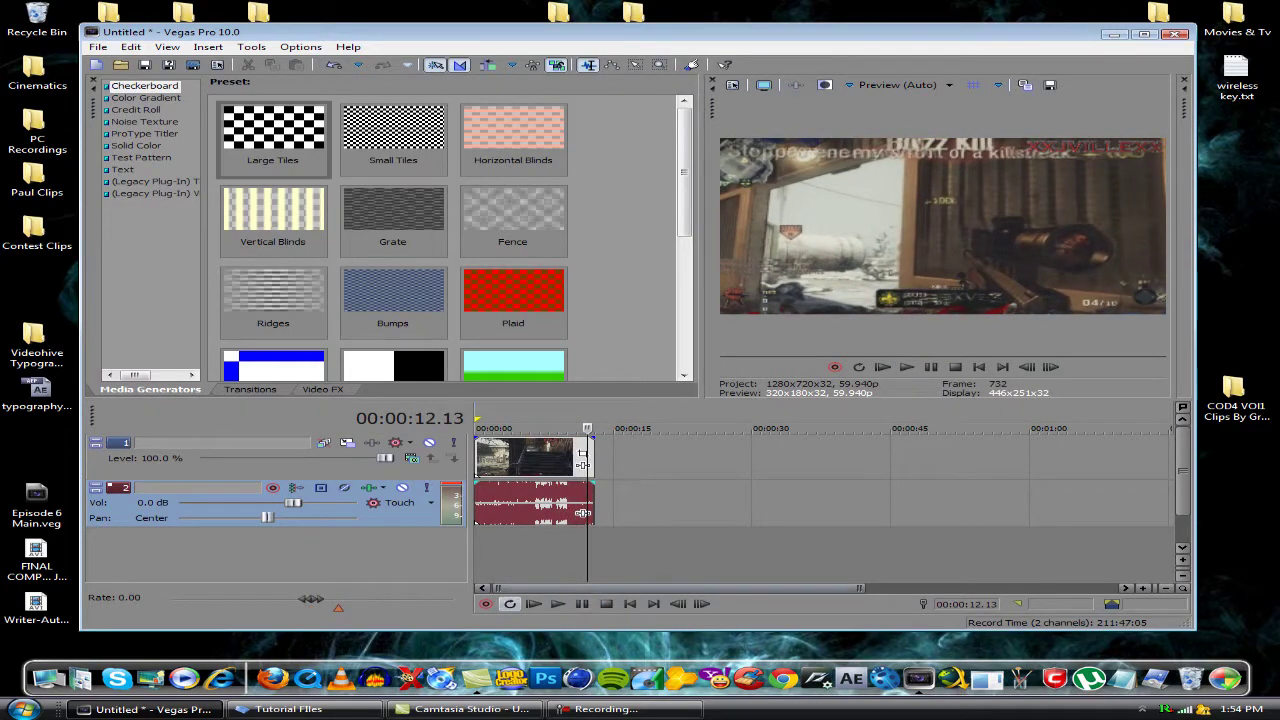
pyautogui.click(489, 550)
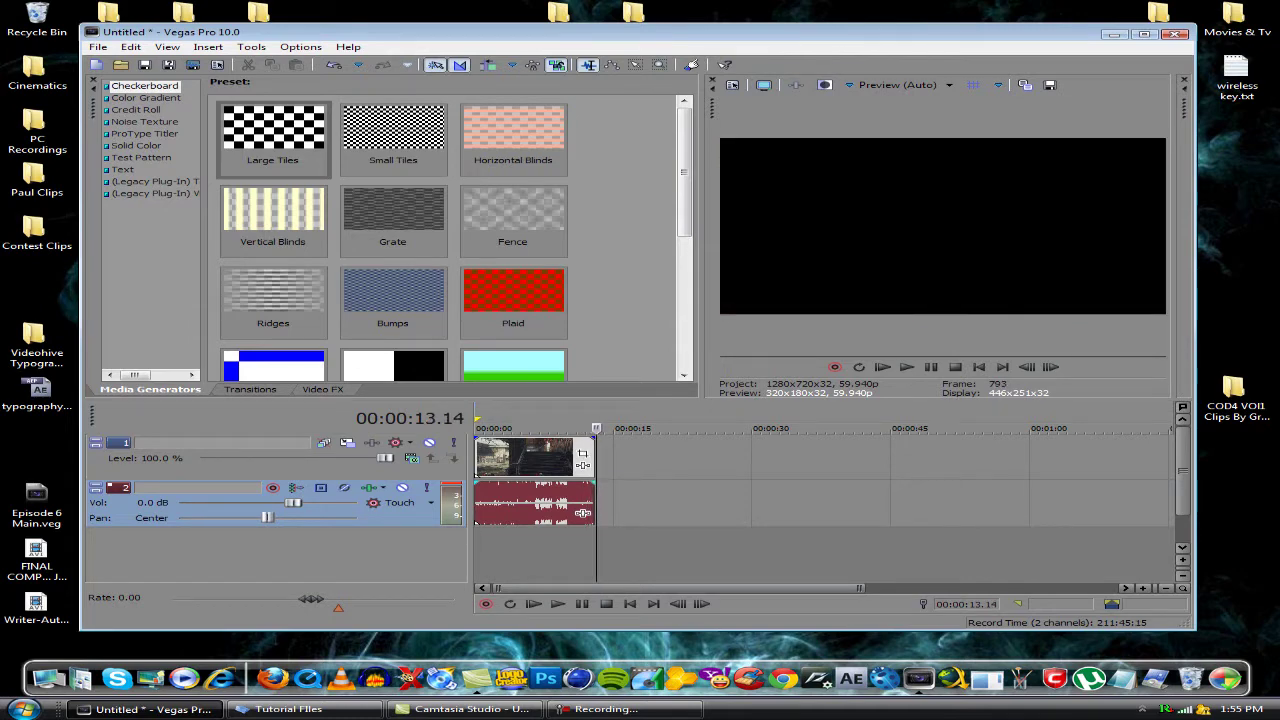
# Delete the video event from track 1, keeping its audio on track 2
pyautogui.click(567, 505)
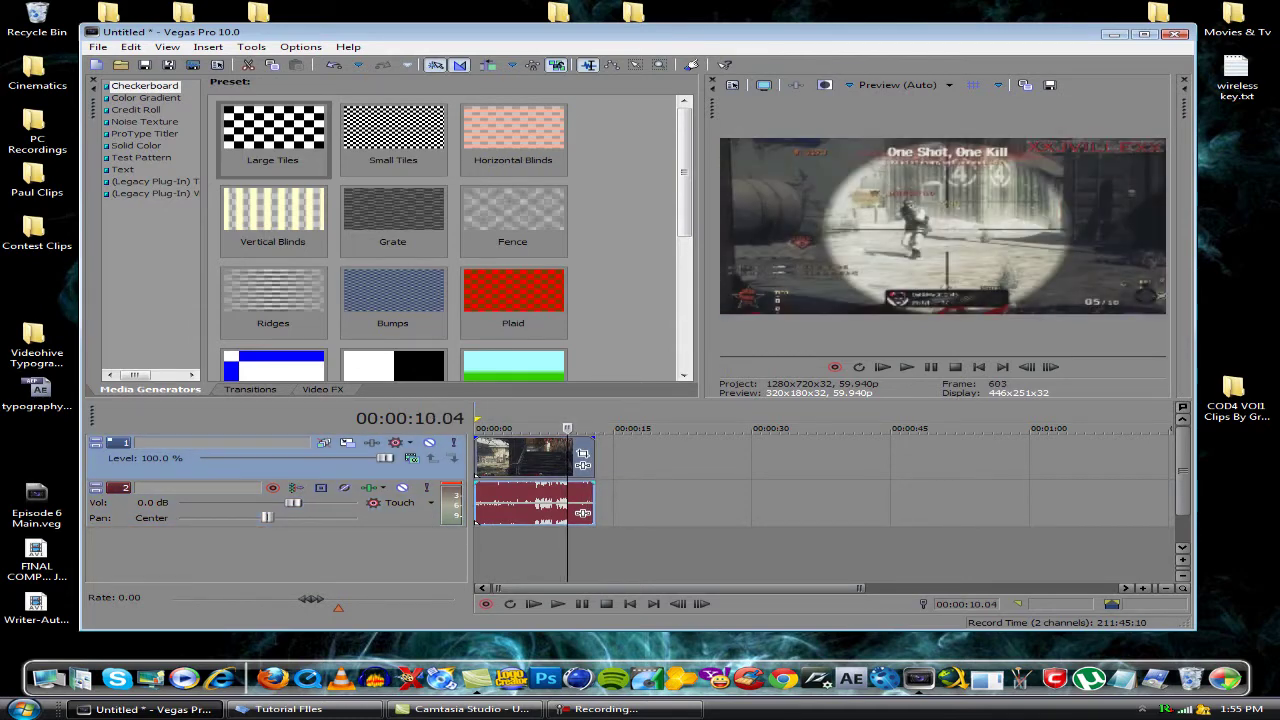
pyautogui.click(531, 505)
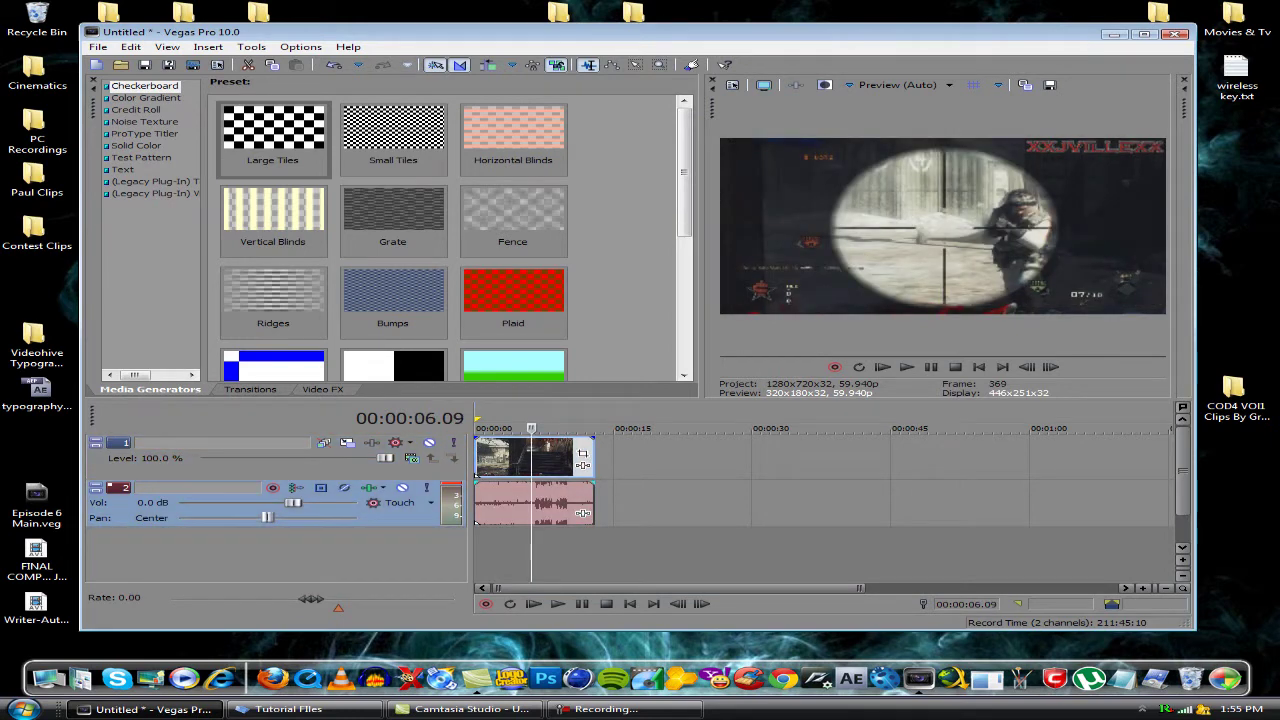
pyautogui.click(551, 456)
pyautogui.press('Delete')
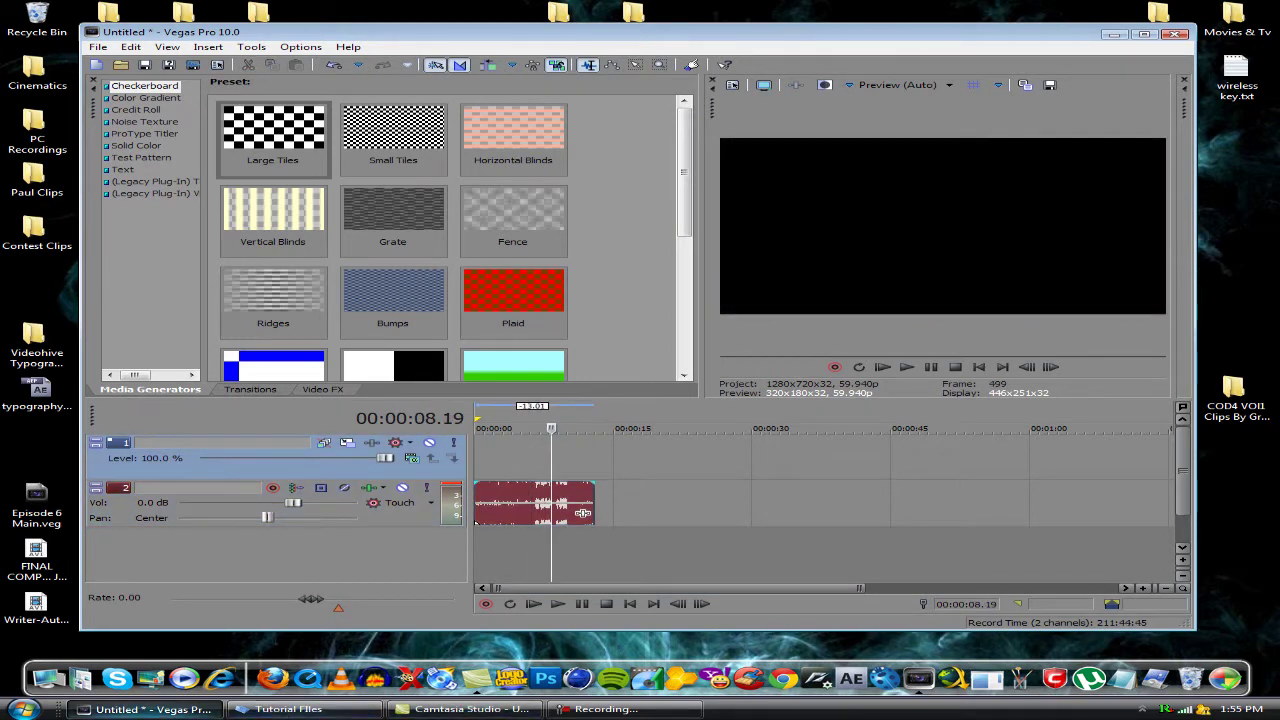
# Add Summit 5killstreak L96.M2TS from the Tutorial FIles folder to the timeline, starting at about 23 seconds
pyautogui.press('super+d')
pyautogui.doubleClick(408, 495)
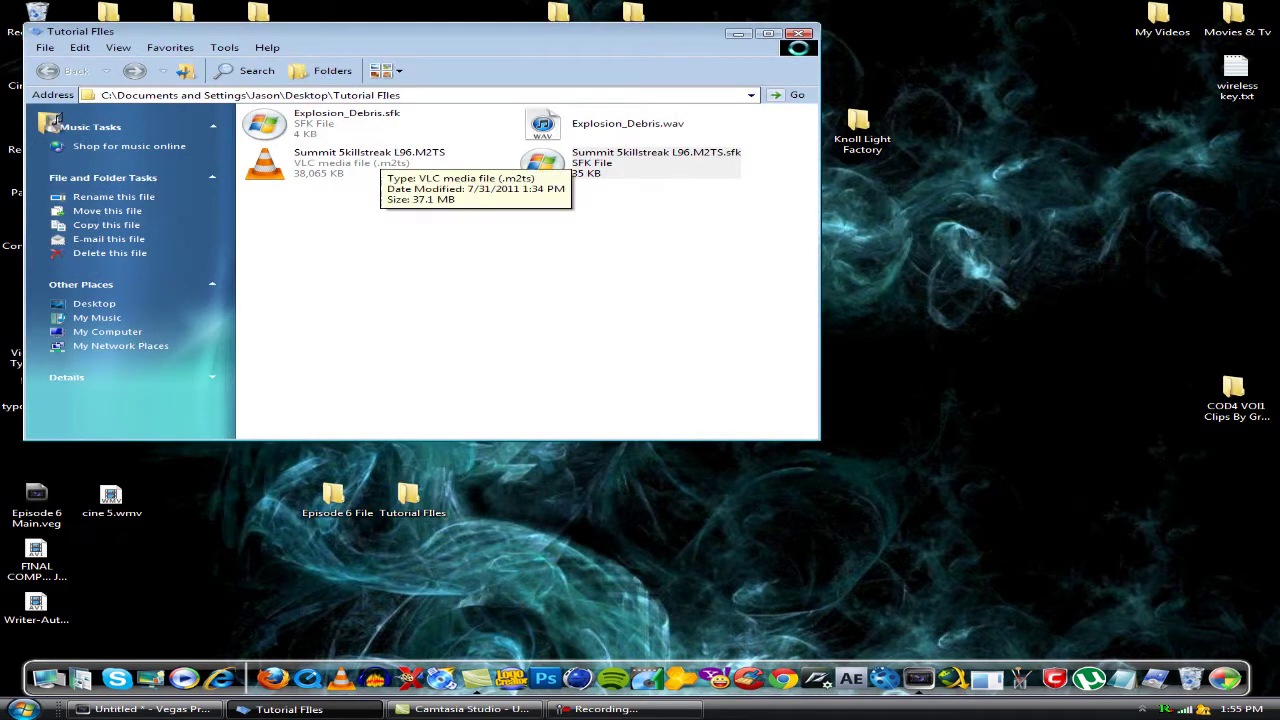
pyautogui.click(150, 709)
pyautogui.moveTo(190, 708); pyautogui.dragTo(686, 458)
pyautogui.click(712, 458)
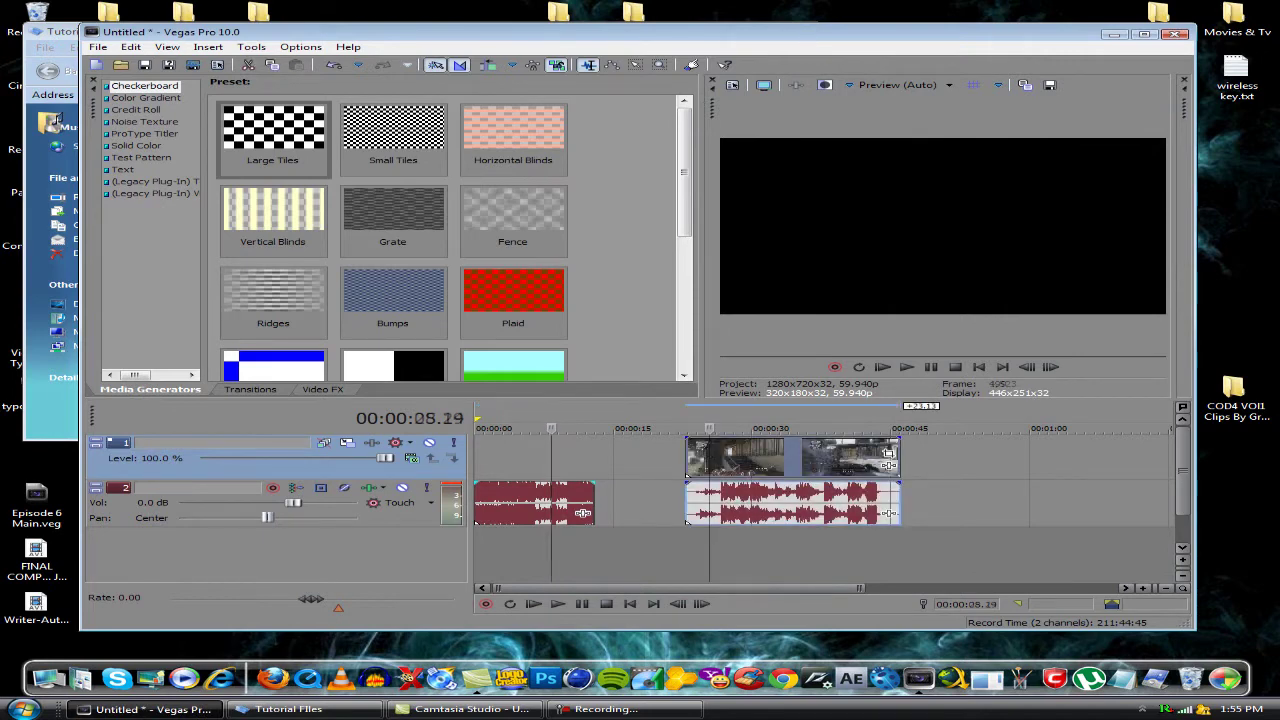
# Disable resample for the newly added video event
pyautogui.rightClick(713, 452)
pyautogui.press('Return')
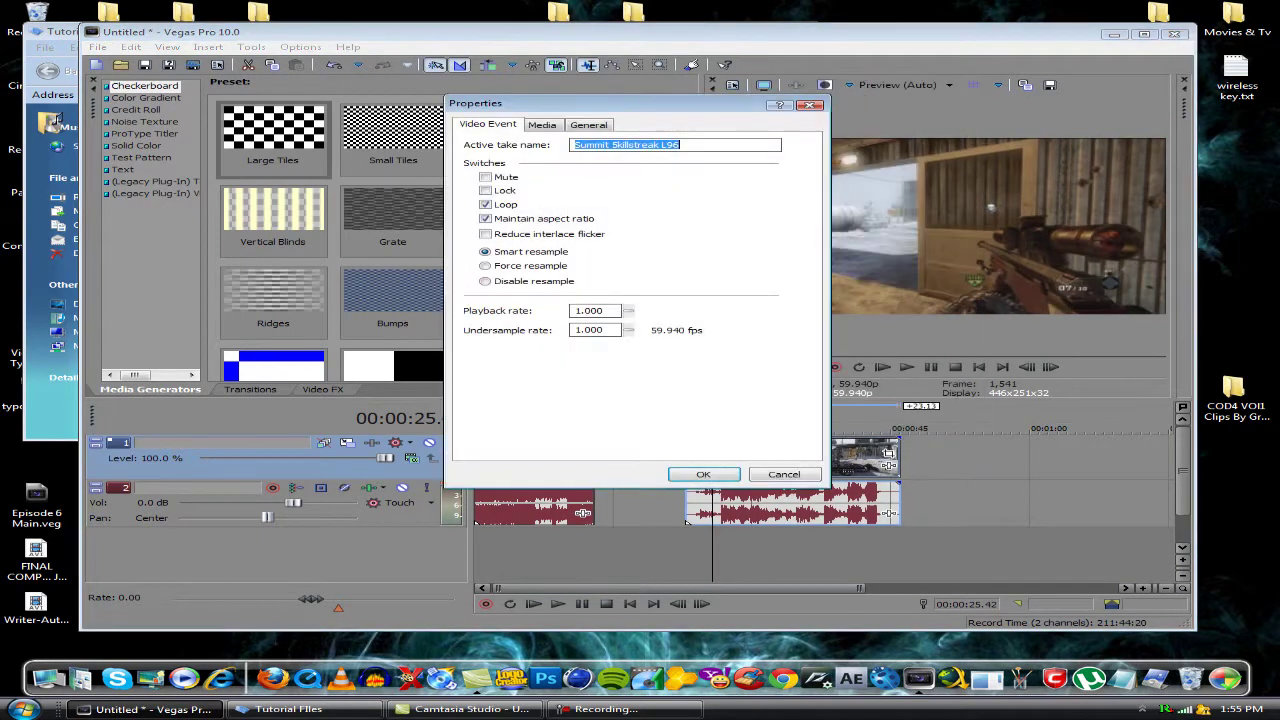
pyautogui.click(485, 281)
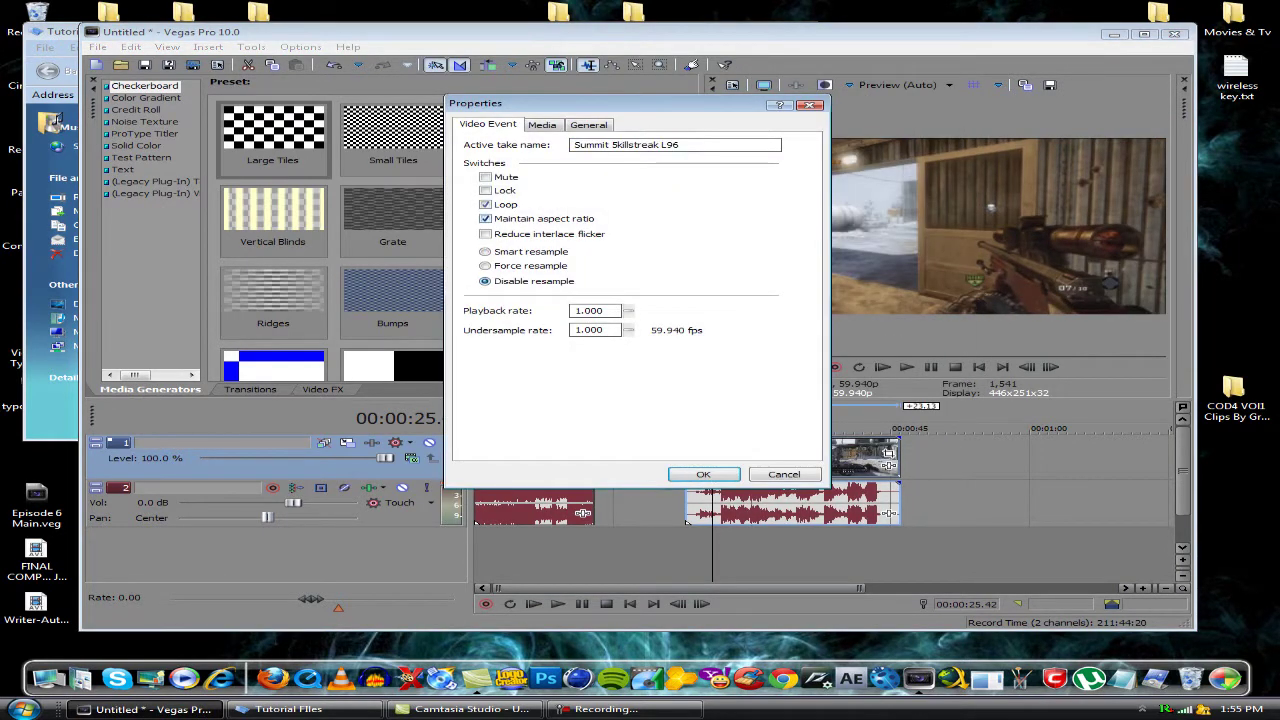
pyautogui.press('Return')
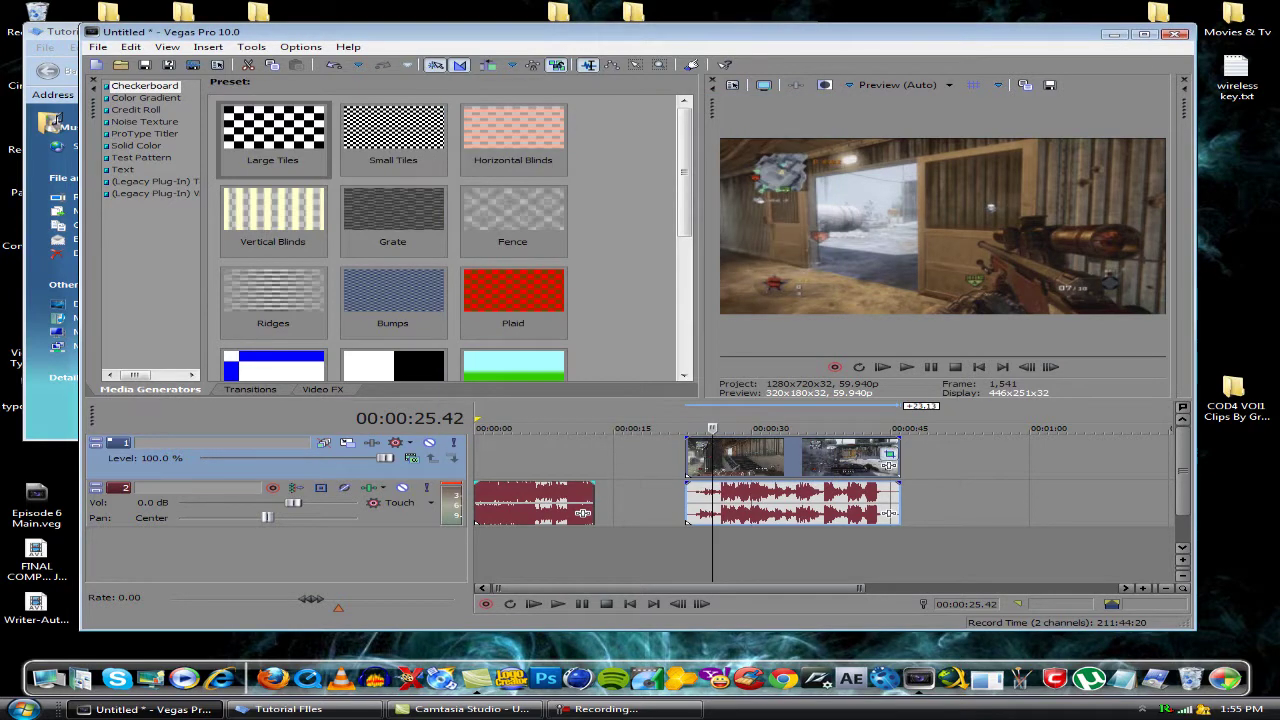
# Apply the youtube pan/crop preset to the new video event and close the pan/crop settings
pyautogui.click(889, 454)
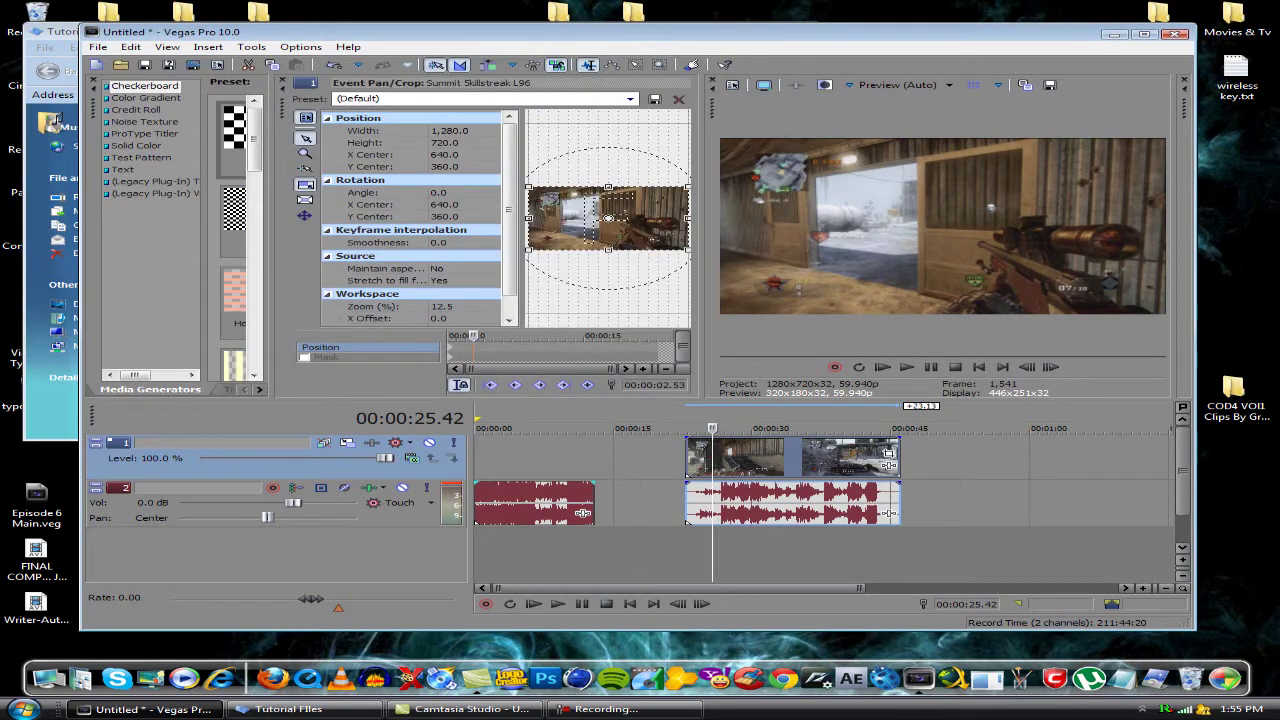
pyautogui.click(687, 520)
pyautogui.click(629, 99)
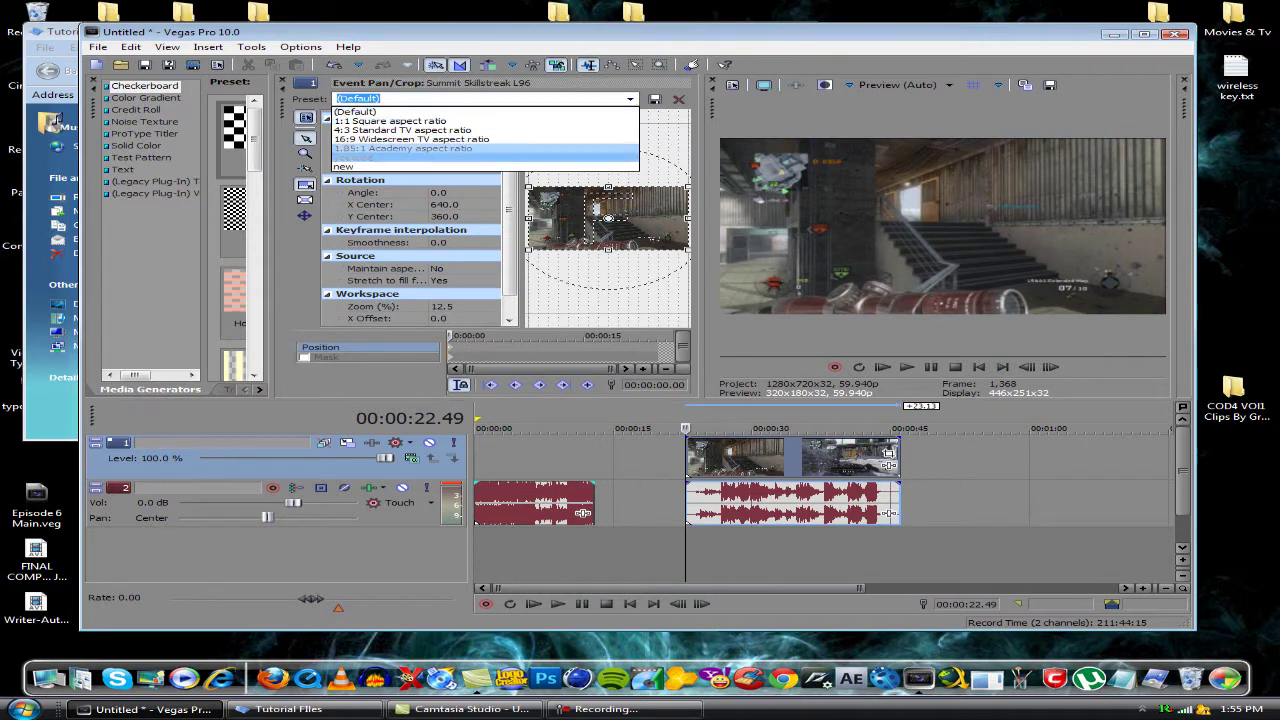
pyautogui.click(508, 156)
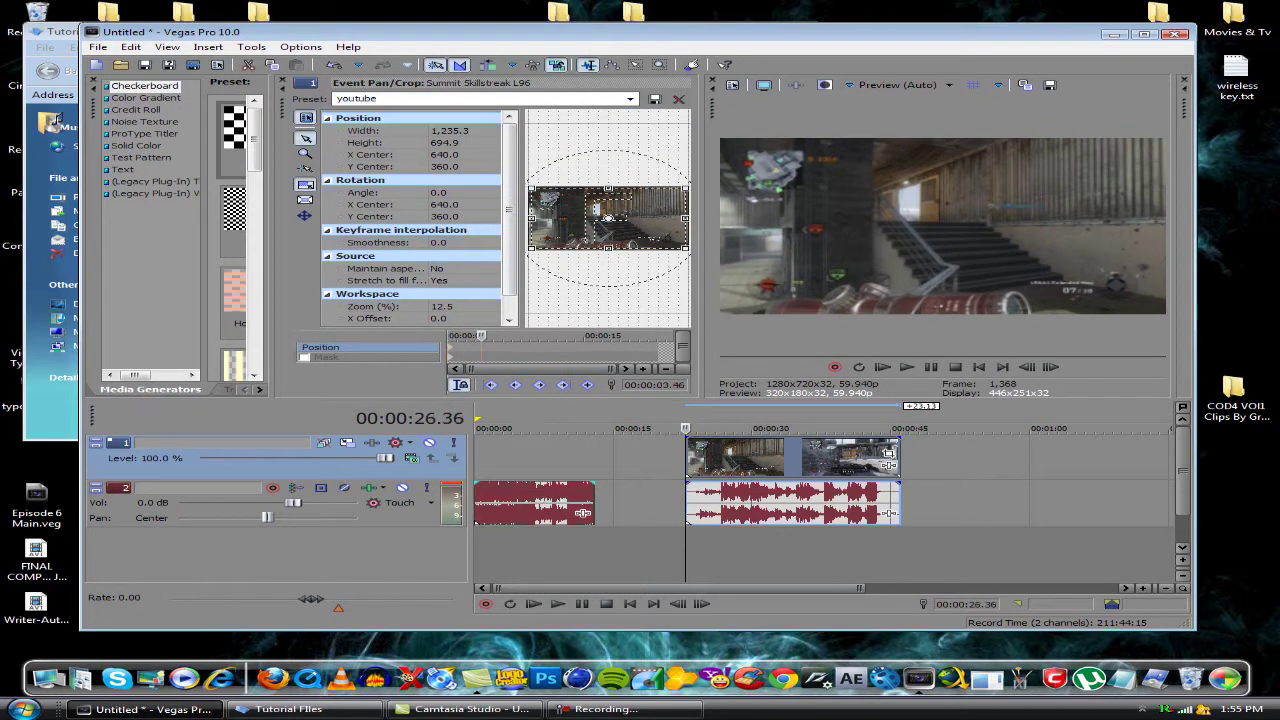
pyautogui.click(282, 80)
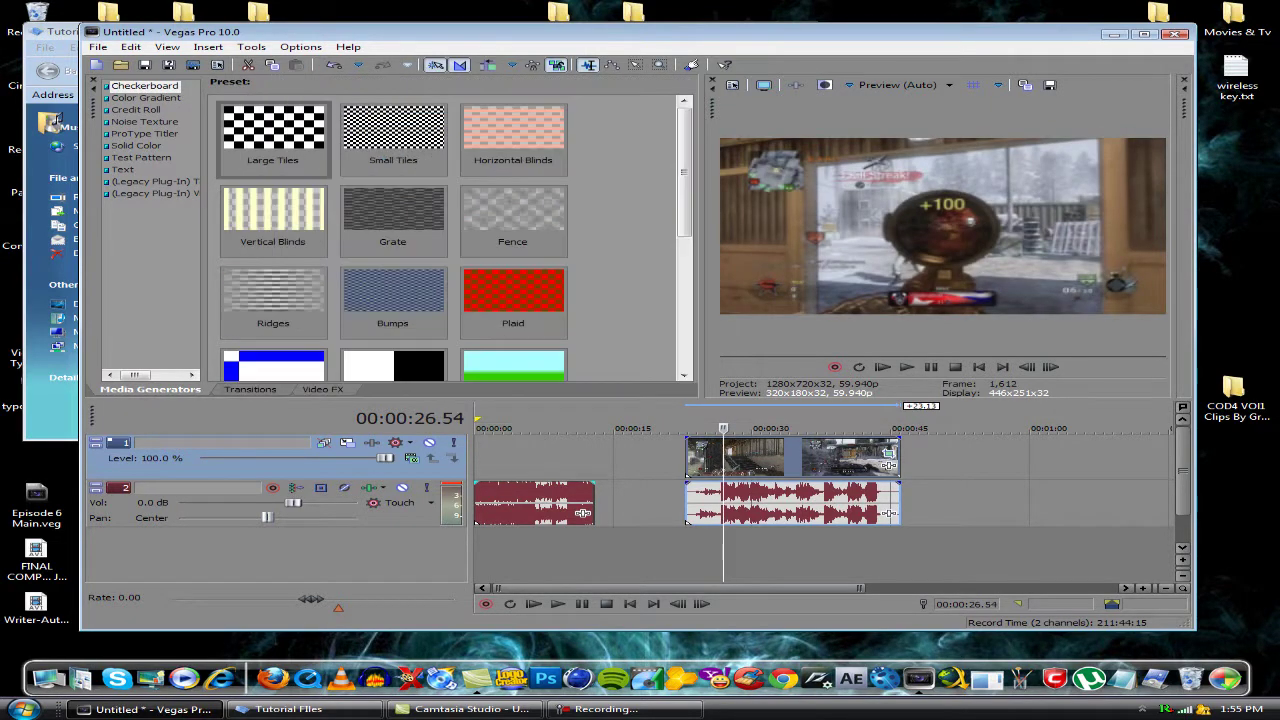
# Maximize the editor, insert an audio track below the video track, and move the new clip's audio onto it
pyautogui.click(1143, 34)
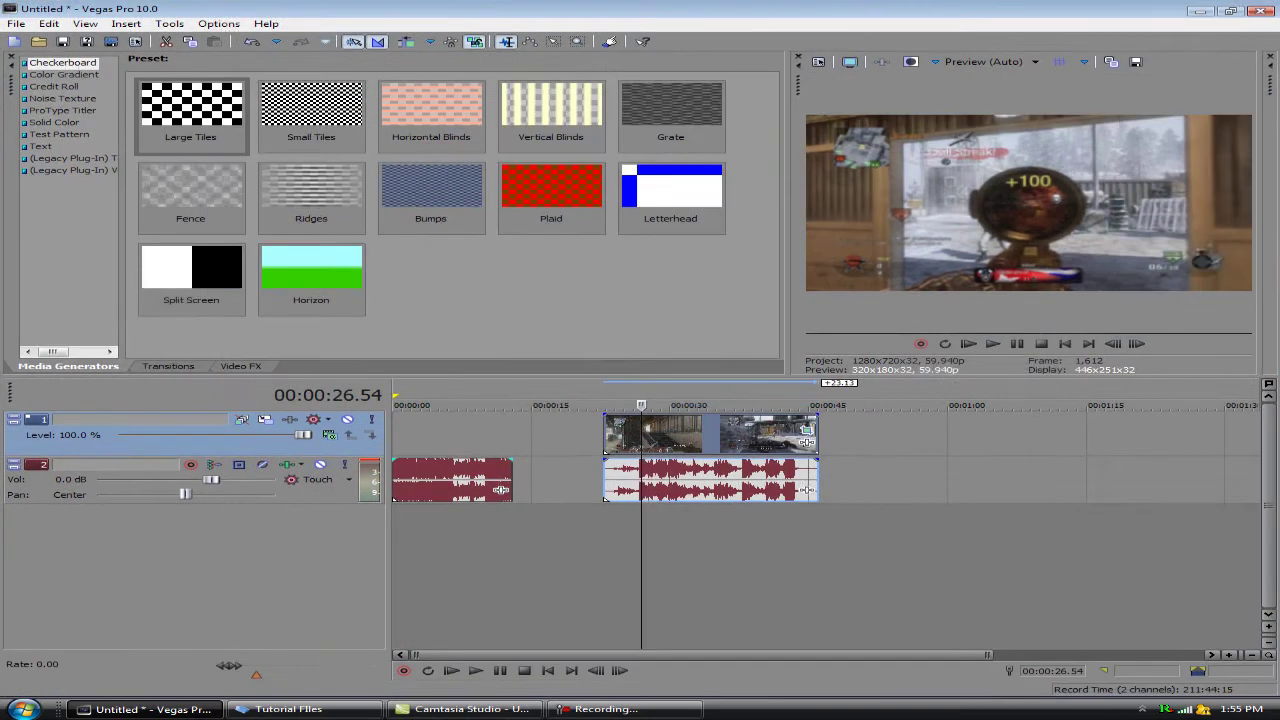
pyautogui.click(604, 405)
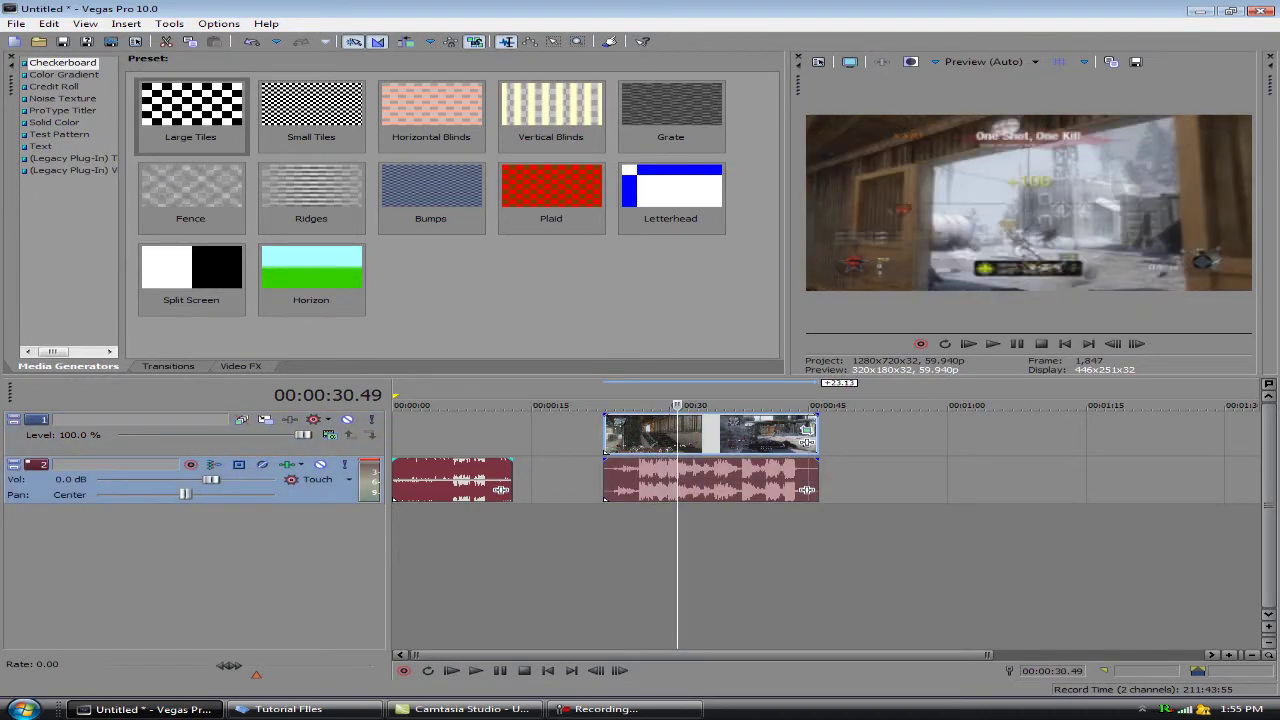
pyautogui.rightClick(557, 471)
pyautogui.click(628, 494)
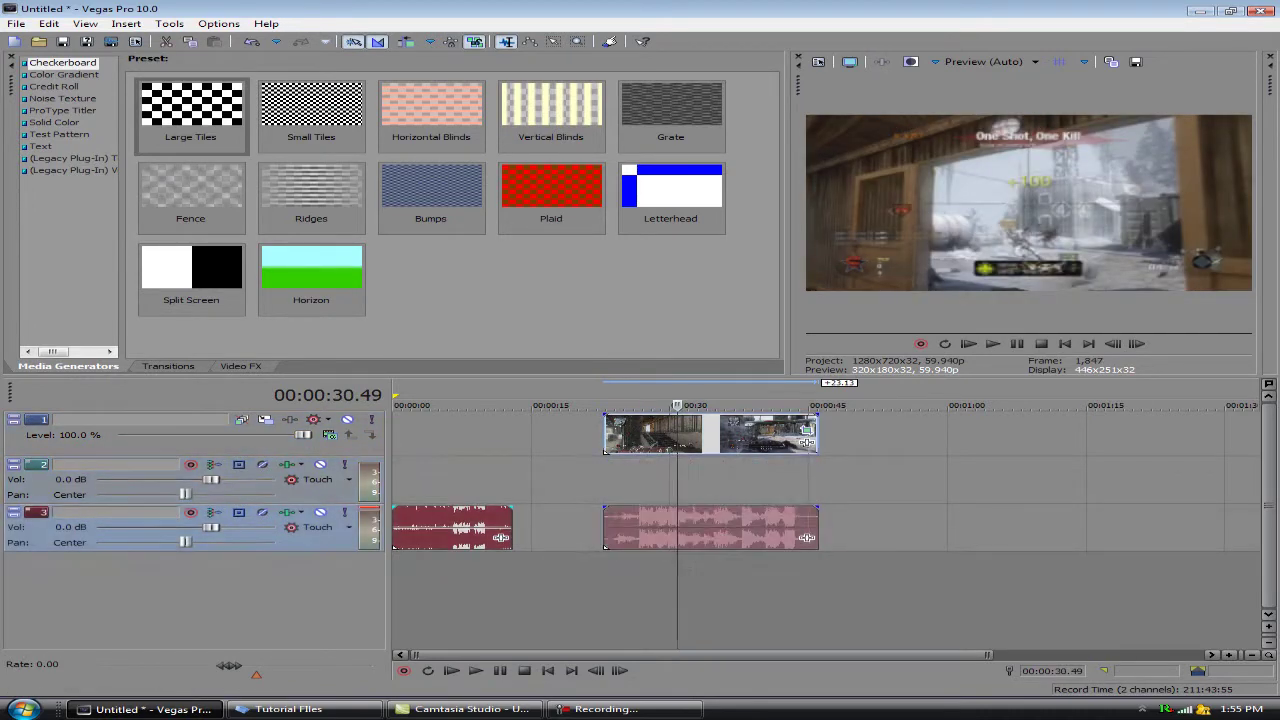
pyautogui.moveTo(710, 527); pyautogui.dragTo(710, 479)
# Move the new clip's video and audio to start at about 5 seconds and group the two events
pyautogui.moveTo(710, 433); pyautogui.dragTo(546, 433)
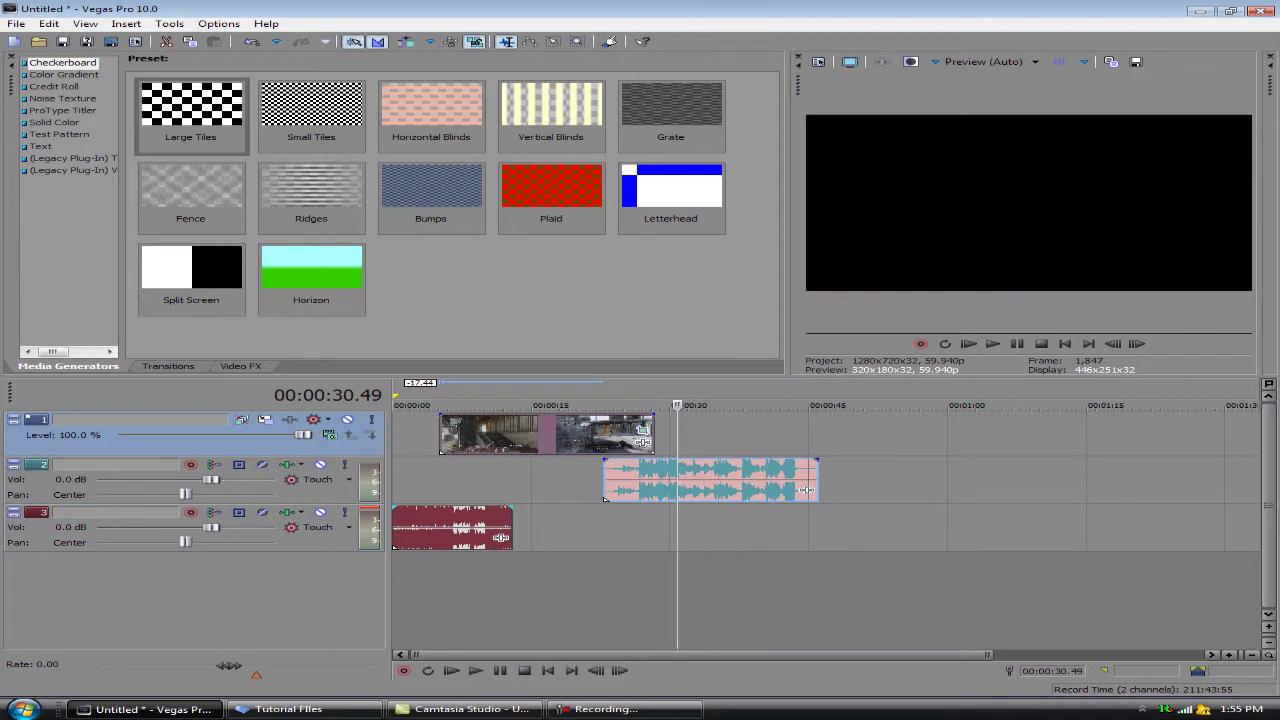
pyautogui.moveTo(711, 479); pyautogui.dragTo(547, 479)
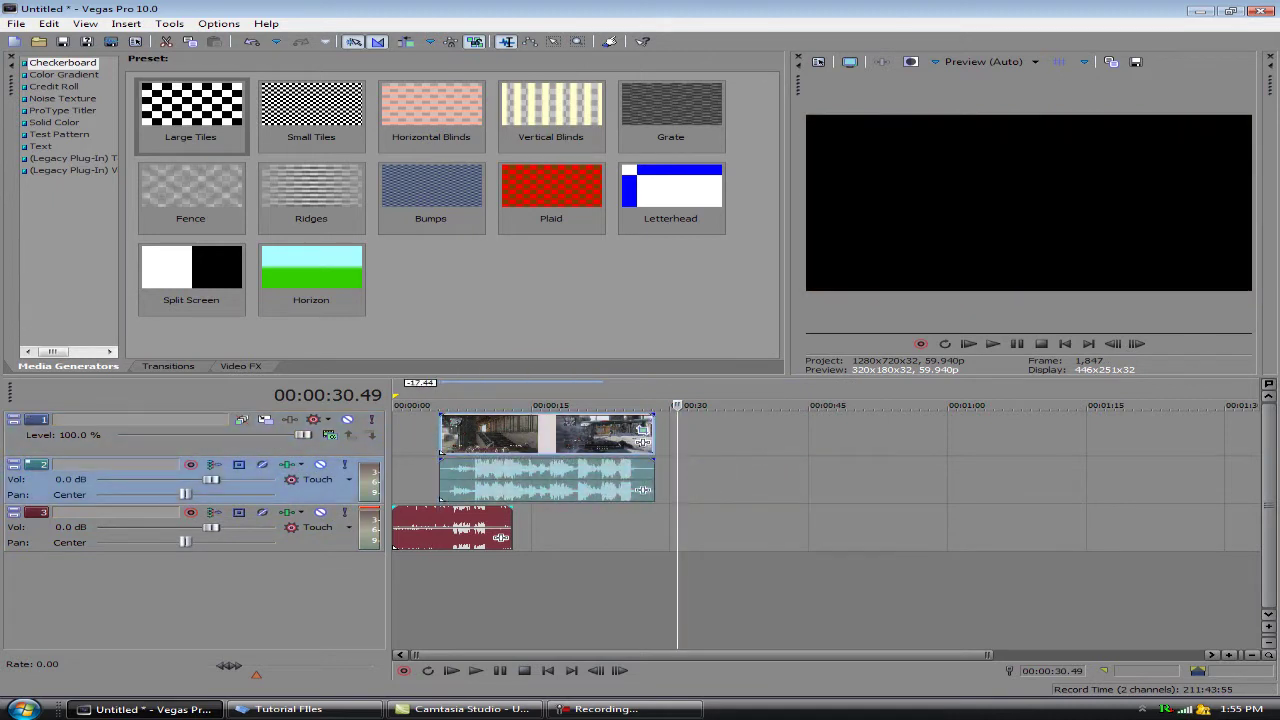
pyautogui.click(512, 405)
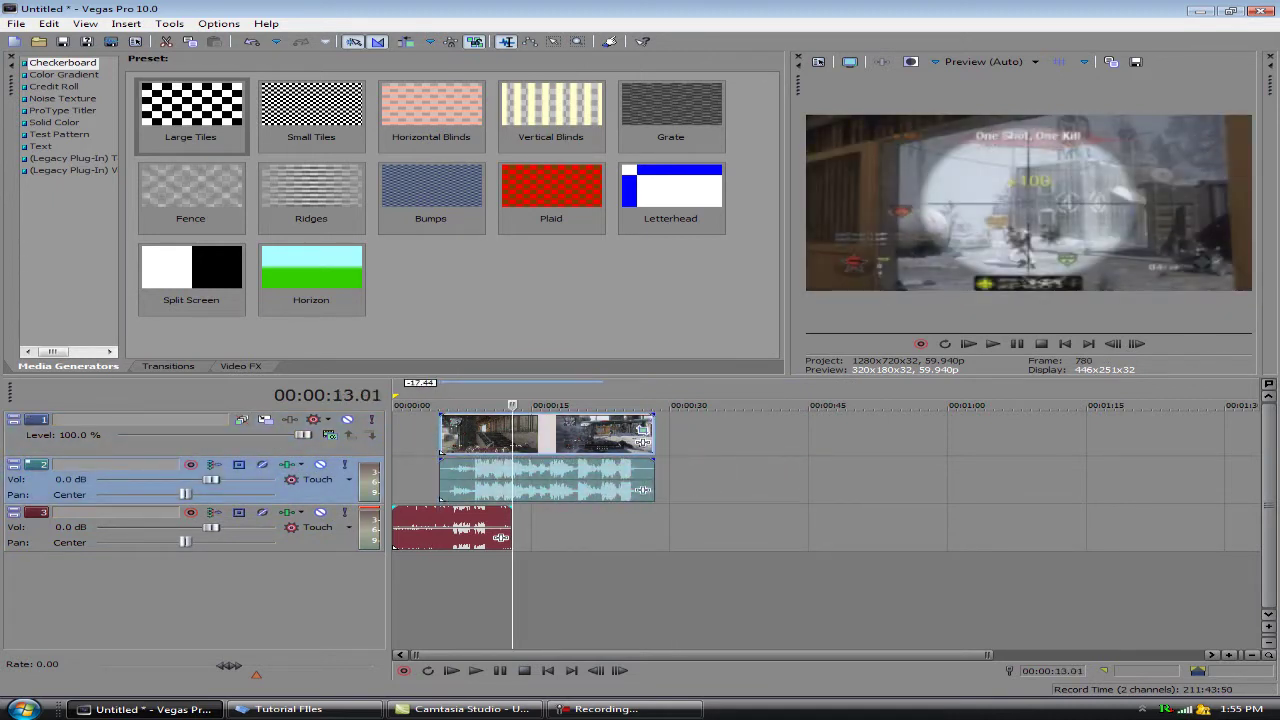
pyautogui.rightClick(551, 446)
pyautogui.moveTo(600, 390)
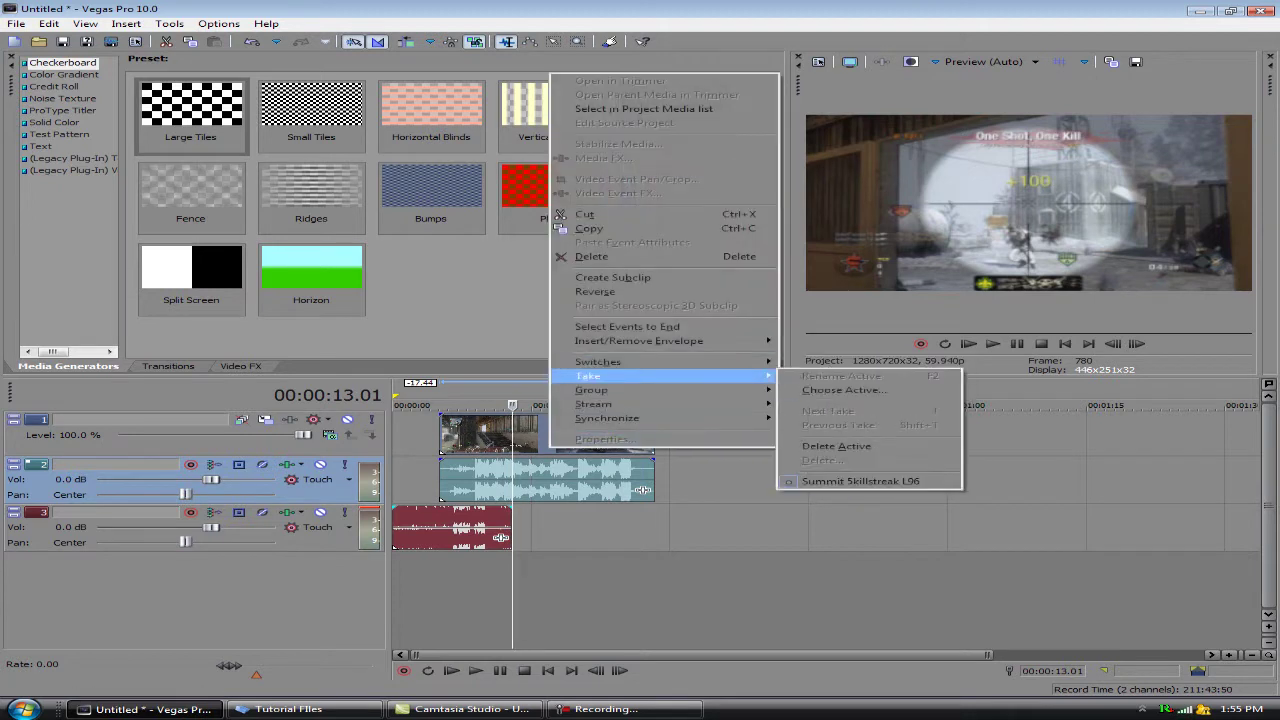
pyautogui.click(832, 390)
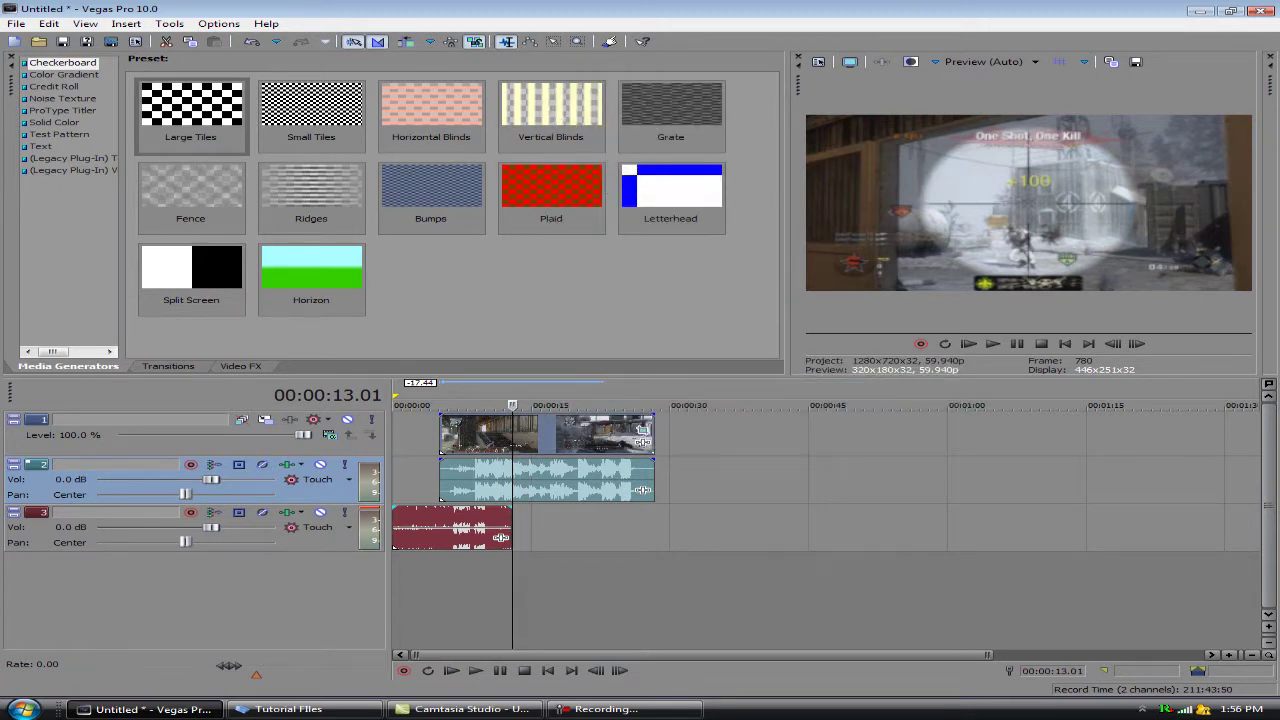
# Move the grouped video and audio clip earlier to start at about 1 second
pyautogui.click(430, 42)
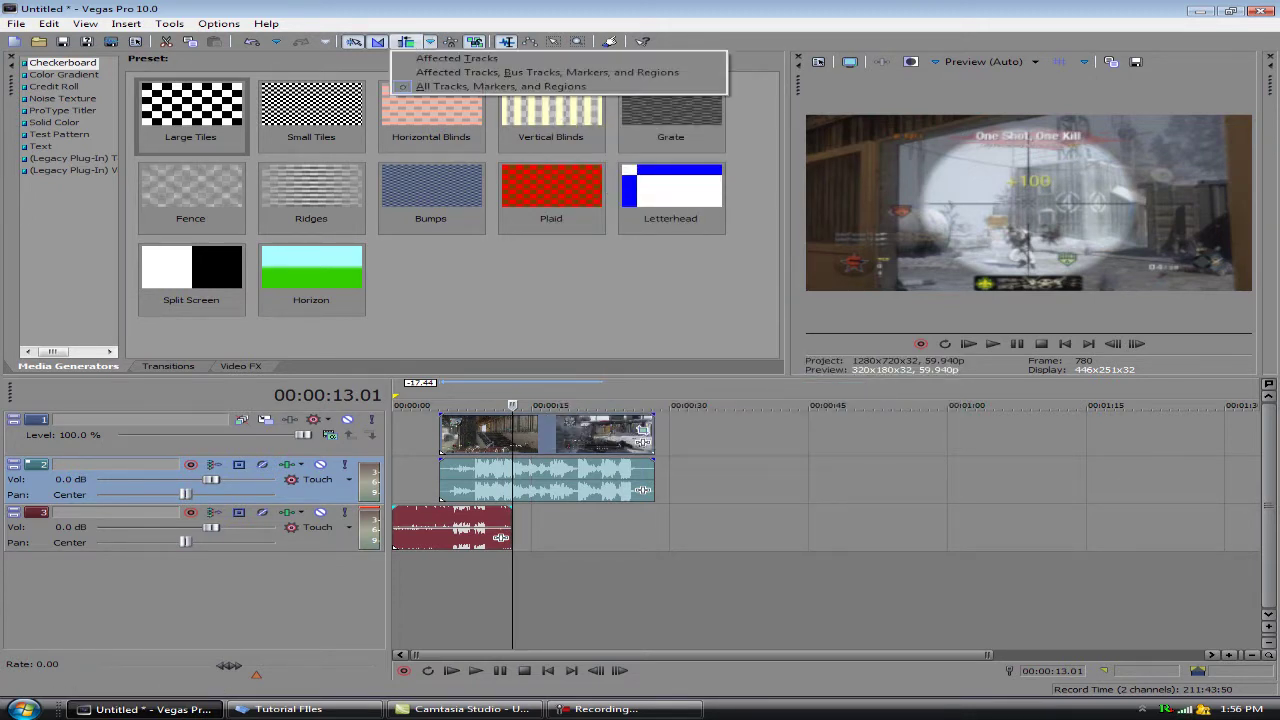
pyautogui.press('Escape')
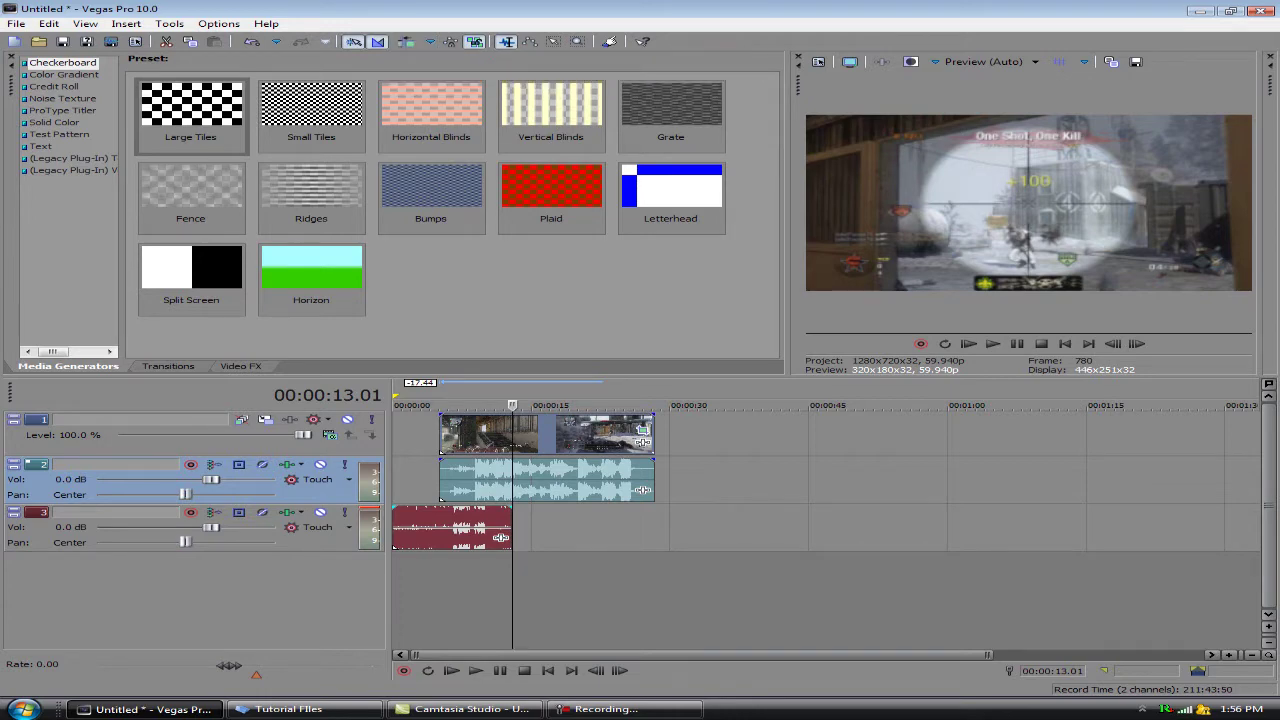
pyautogui.moveTo(547, 434); pyautogui.dragTo(511, 434)
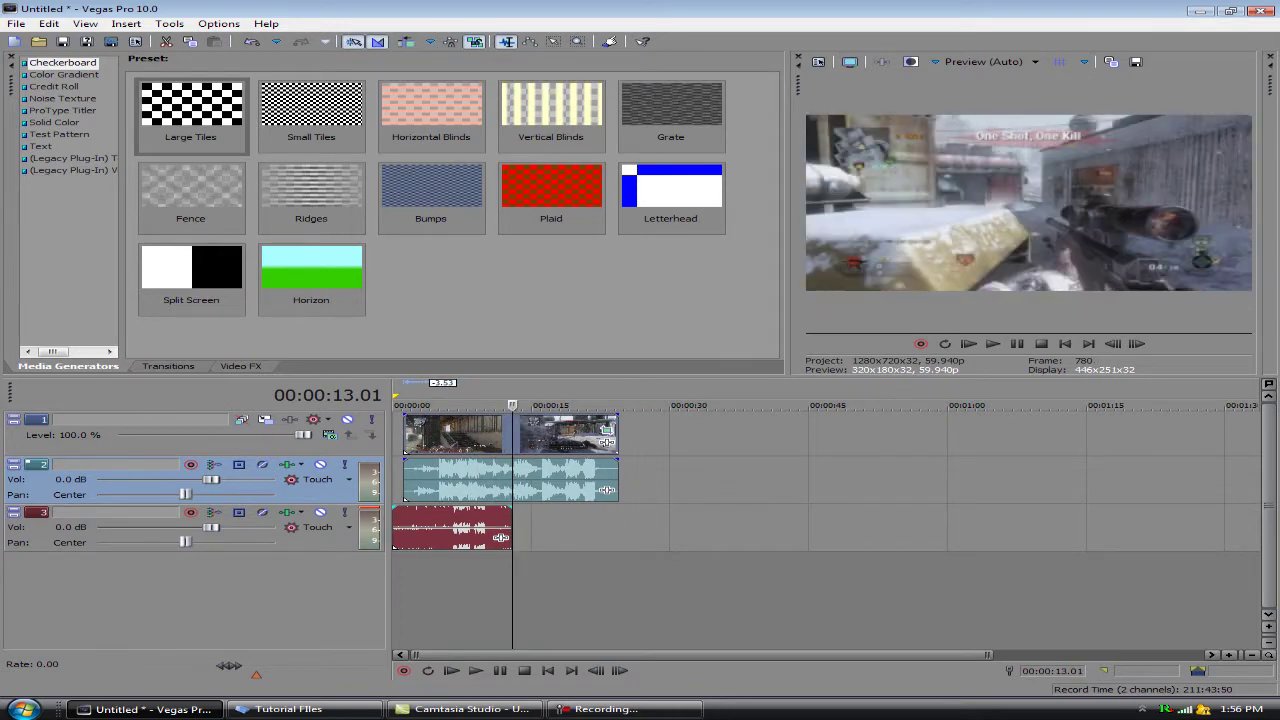
# Delete the new clip's audio from track 2, keeping its video event
pyautogui.click(444, 434)
pyautogui.press('space')
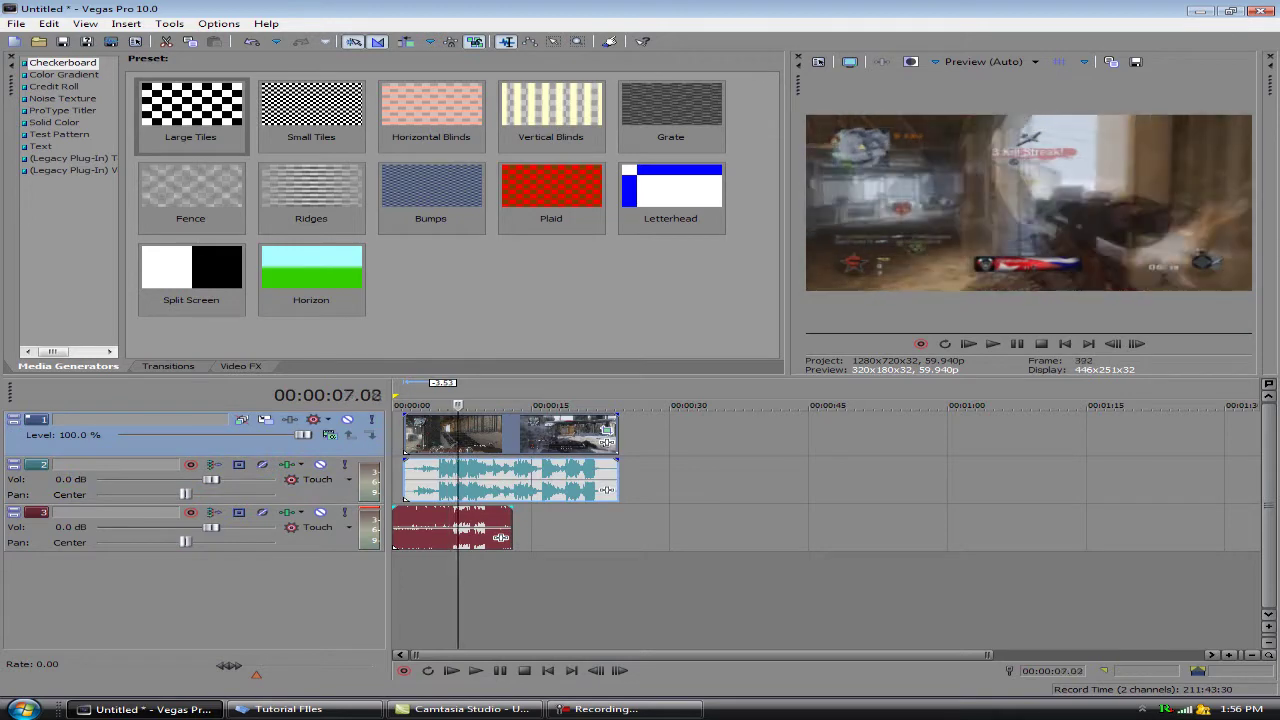
pyautogui.click(466, 480)
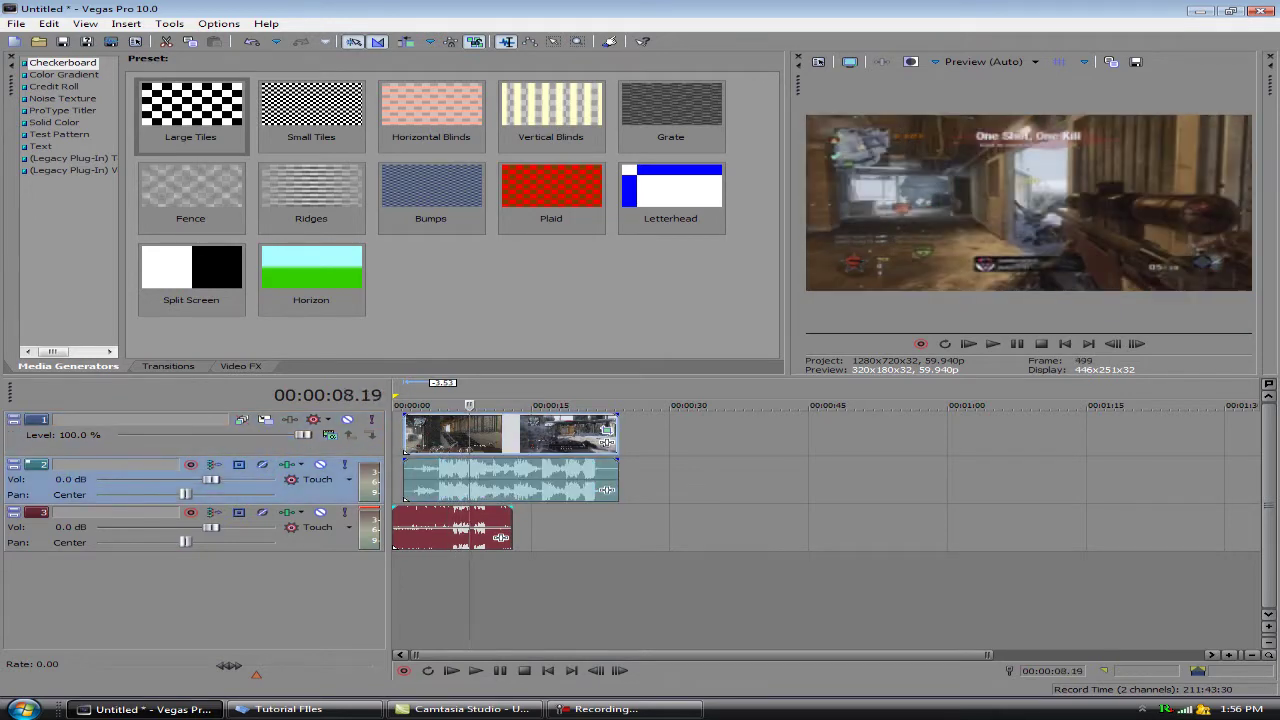
pyautogui.click(519, 480)
pyautogui.press('Delete')
# Step forward frame by frame through the video from about 4.5 seconds to examine the kills
pyautogui.click(434, 434)
pyautogui.scroll(1, 434, 434)
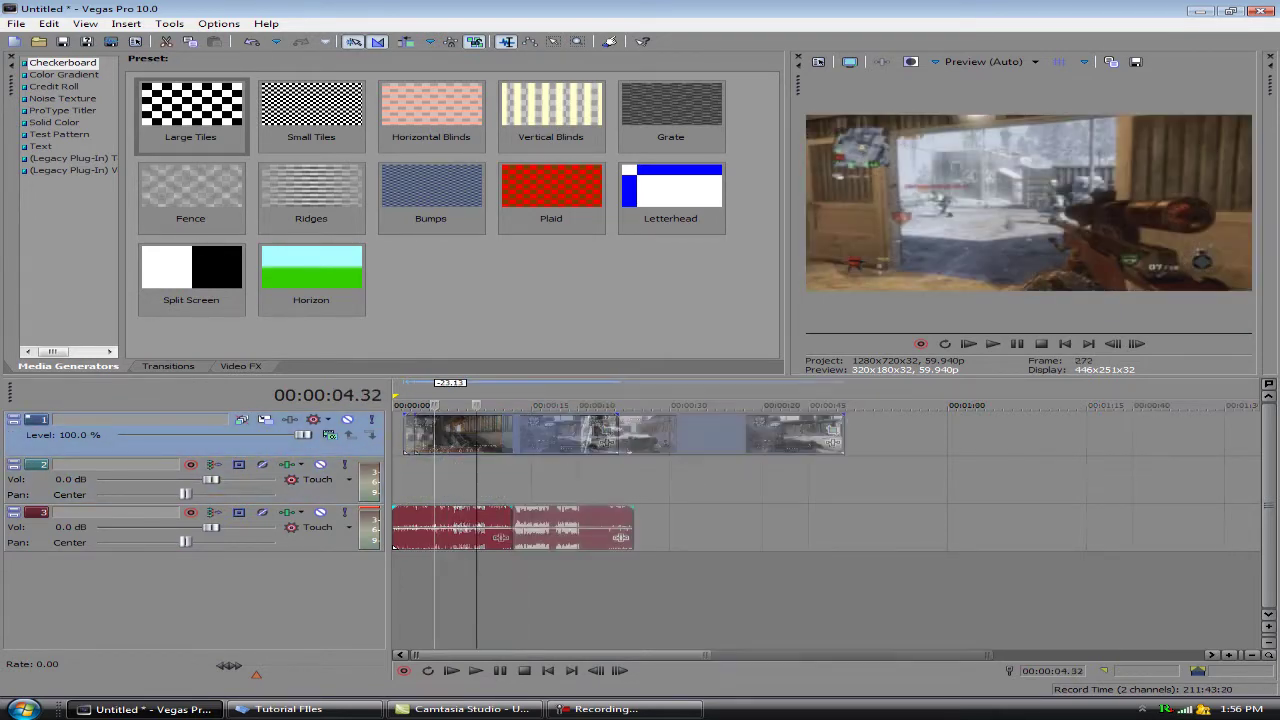
pyautogui.press('Right')
pyautogui.press('Right')
pyautogui.press('Right')
pyautogui.press('Right')
pyautogui.press('Right')
pyautogui.press('Right')
pyautogui.press('Right')
pyautogui.press('Right')
pyautogui.press('Right')
pyautogui.press('Right')
pyautogui.press('Right')
pyautogui.press('Right')
pyautogui.press('Right')
pyautogui.press('Right')
pyautogui.press('Right')
pyautogui.press('Right')
pyautogui.press('Right')
pyautogui.press('Right')
pyautogui.press('Right')
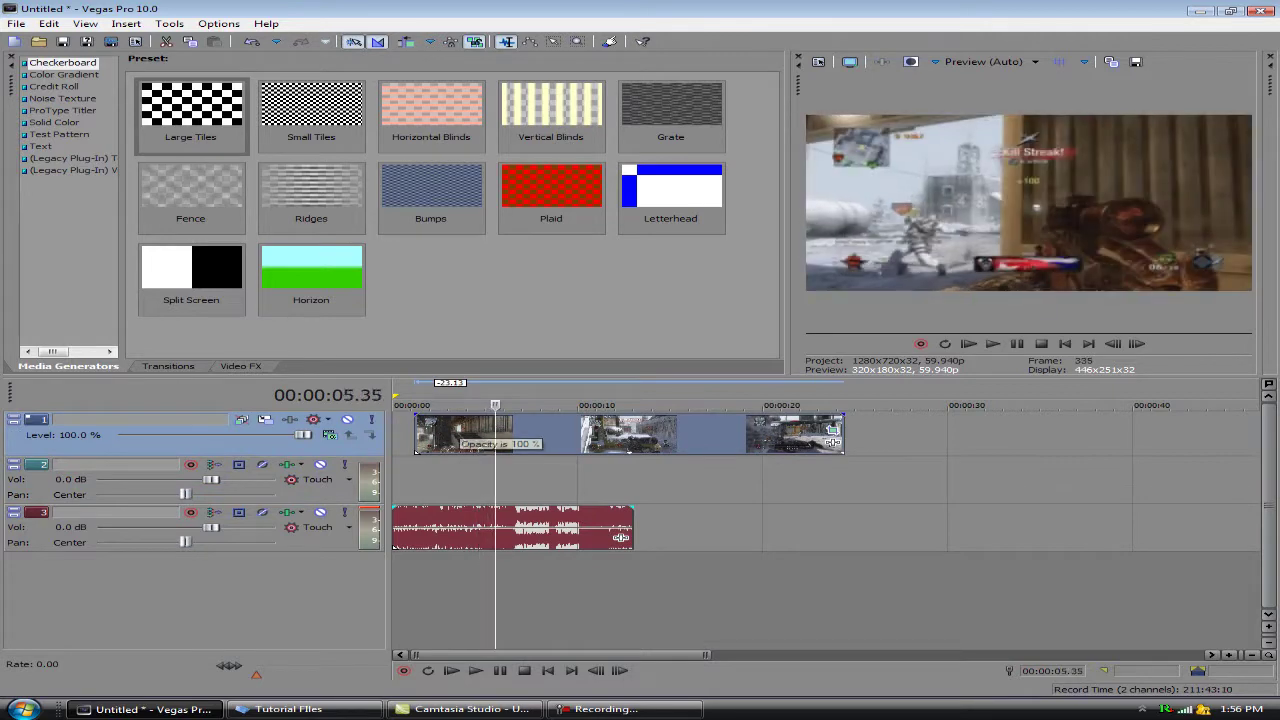
# Move the video event on track 1 to the start of the timeline
pyautogui.click(457, 480)
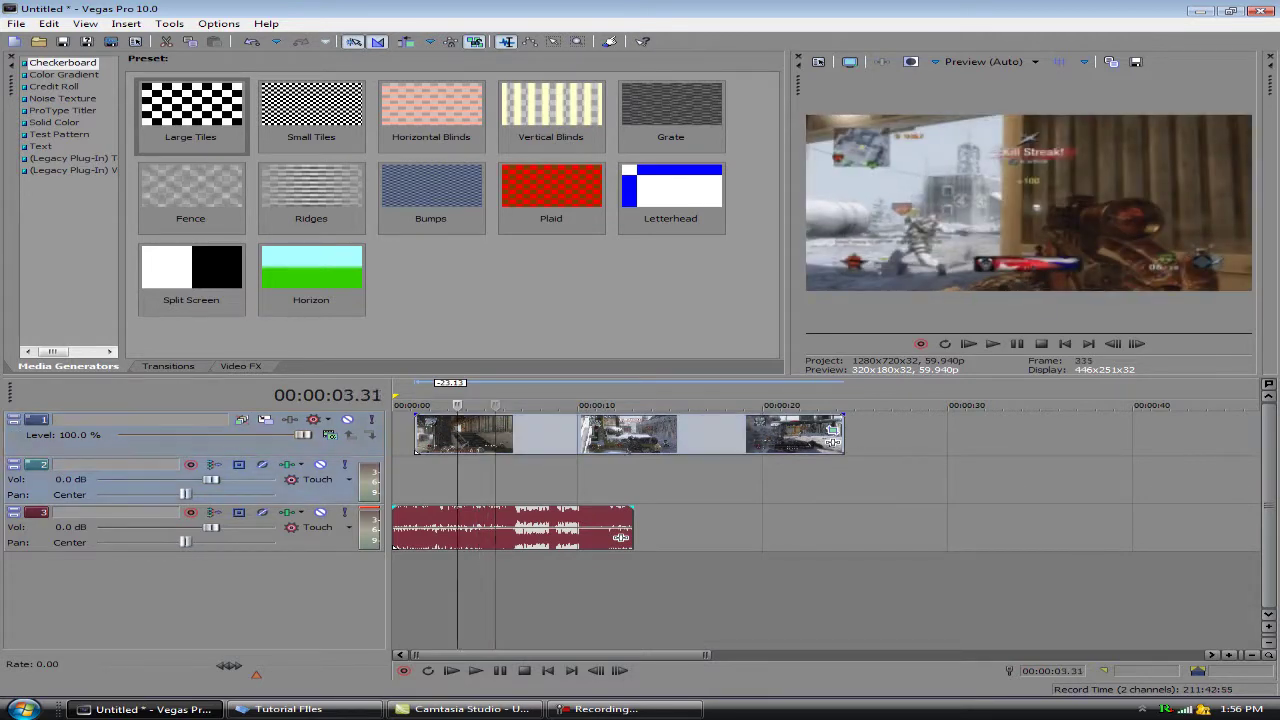
pyautogui.scroll(1, 457, 480)
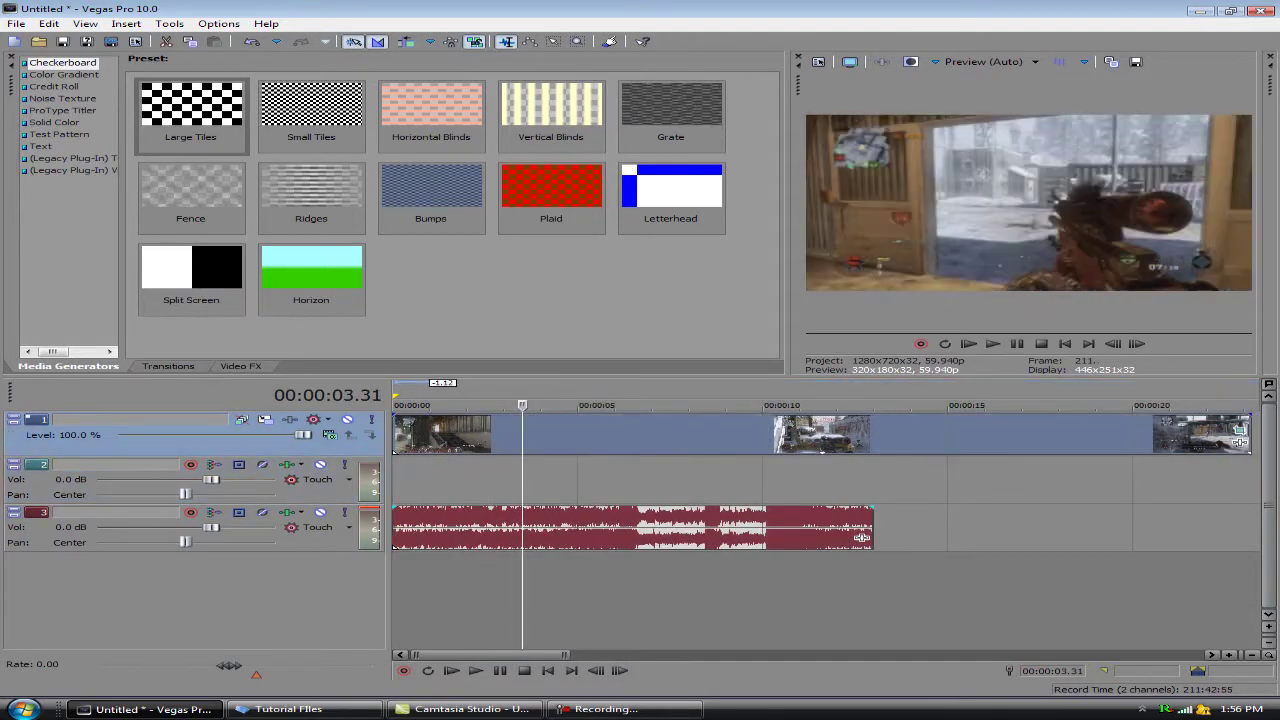
# Examine the video on track 1 near 3 seconds and between about 9 and 13 seconds to locate the kills
pyautogui.click(473, 405)
pyautogui.press('Right')
pyautogui.press('Right')
pyautogui.press('Right')
pyautogui.press('Right')
pyautogui.press('Right')
pyautogui.press('Right')
pyautogui.press('Right')
pyautogui.press('Right')
pyautogui.press('Right')
pyautogui.press('Right')
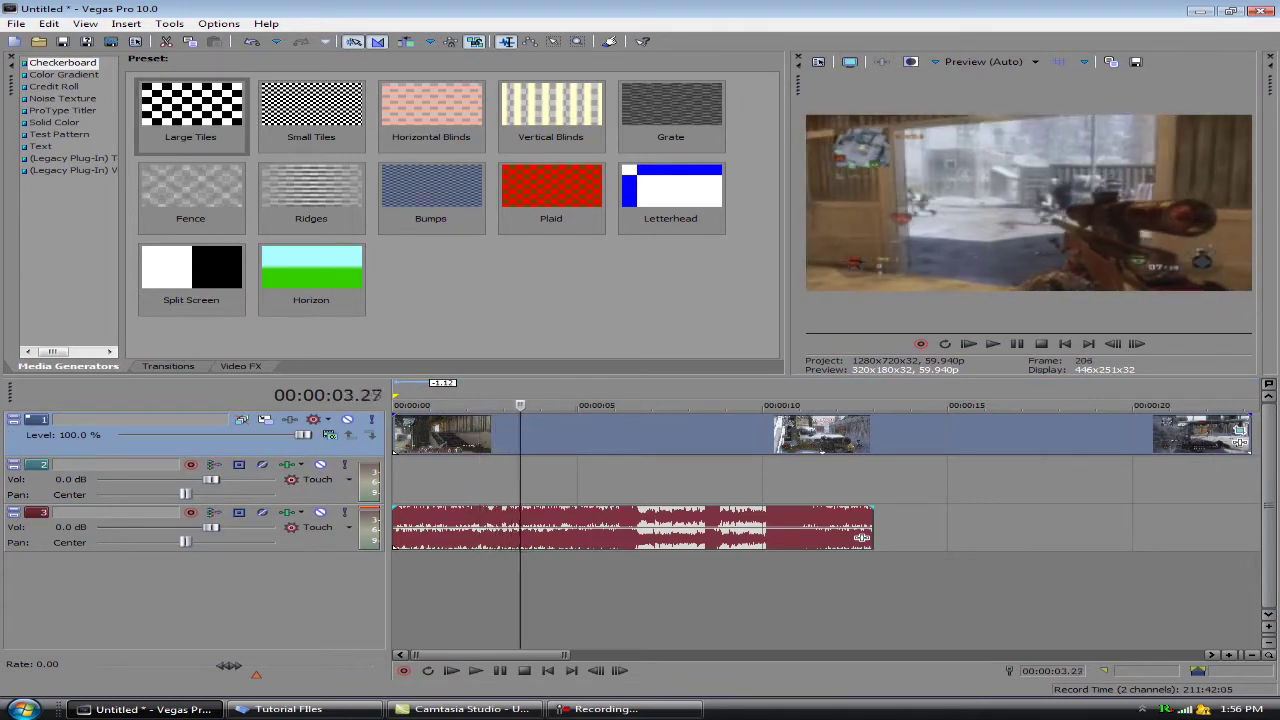
pyautogui.click(874, 527)
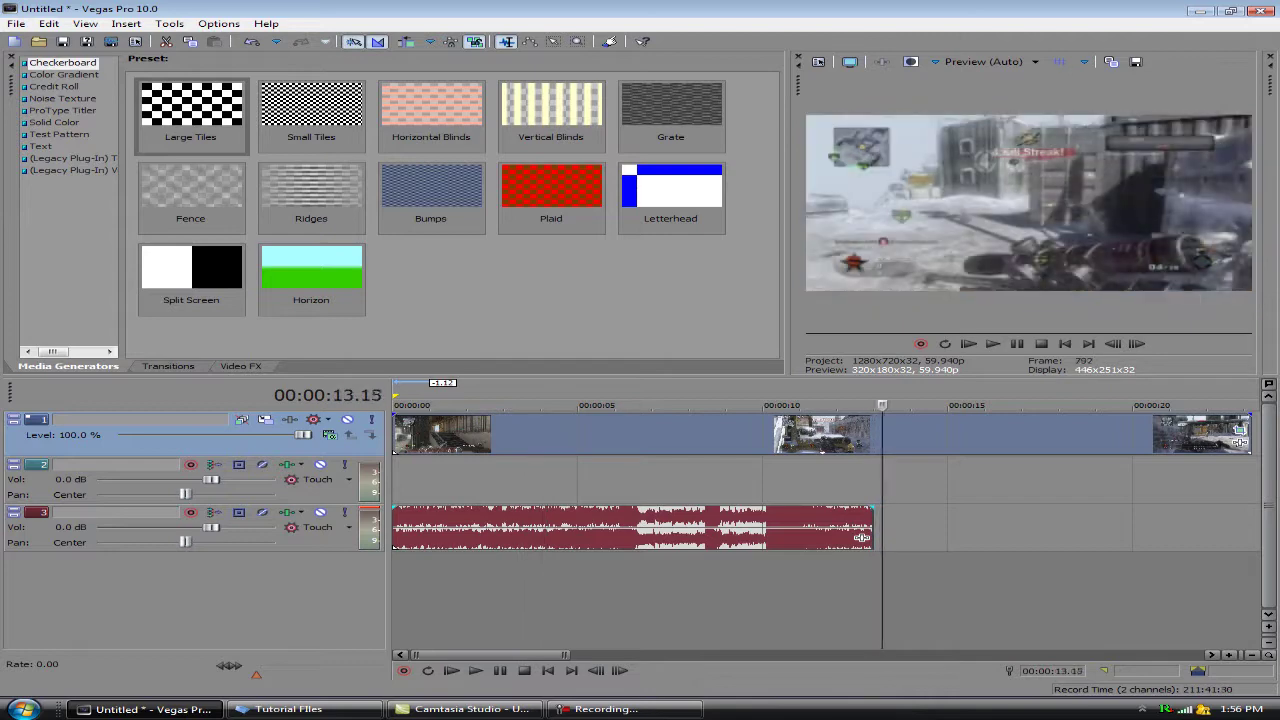
pyautogui.press('Left')
pyautogui.press('Left')
pyautogui.press('Left')
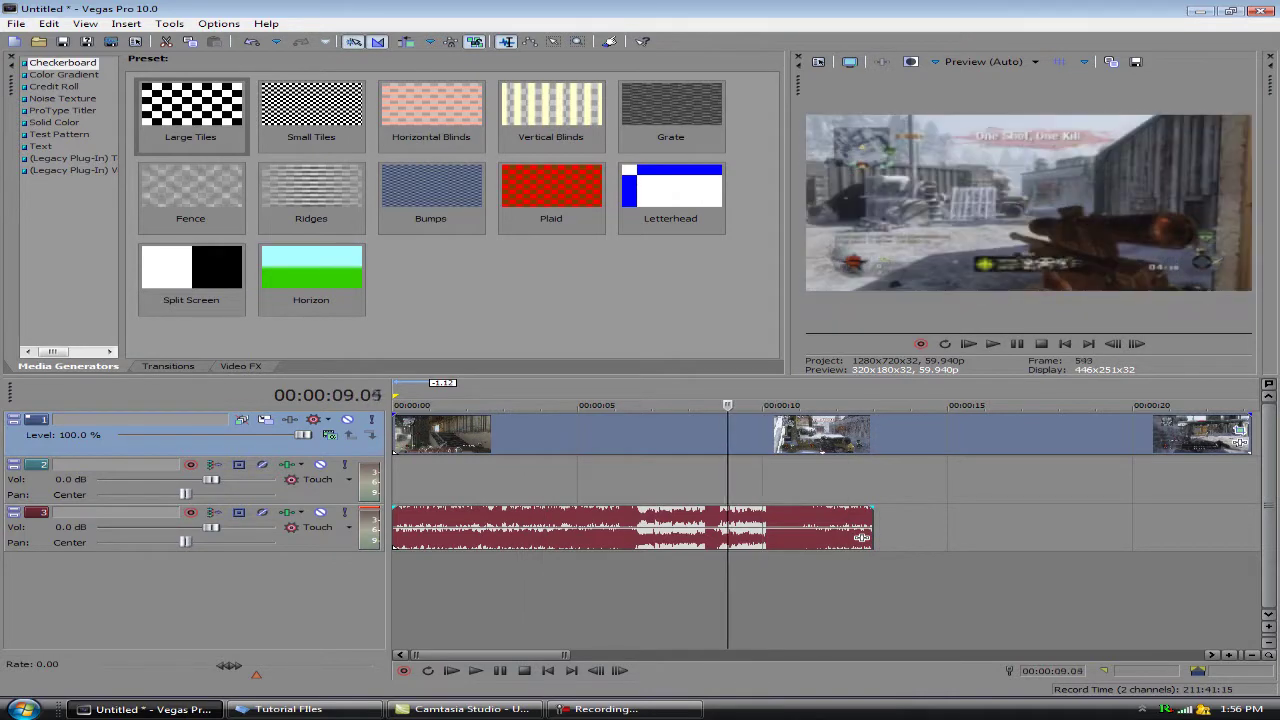
# Trim the end of the video event on track 1 to 10 seconds and move the event about 2 seconds later
pyautogui.scroll(-3, 861, 537)
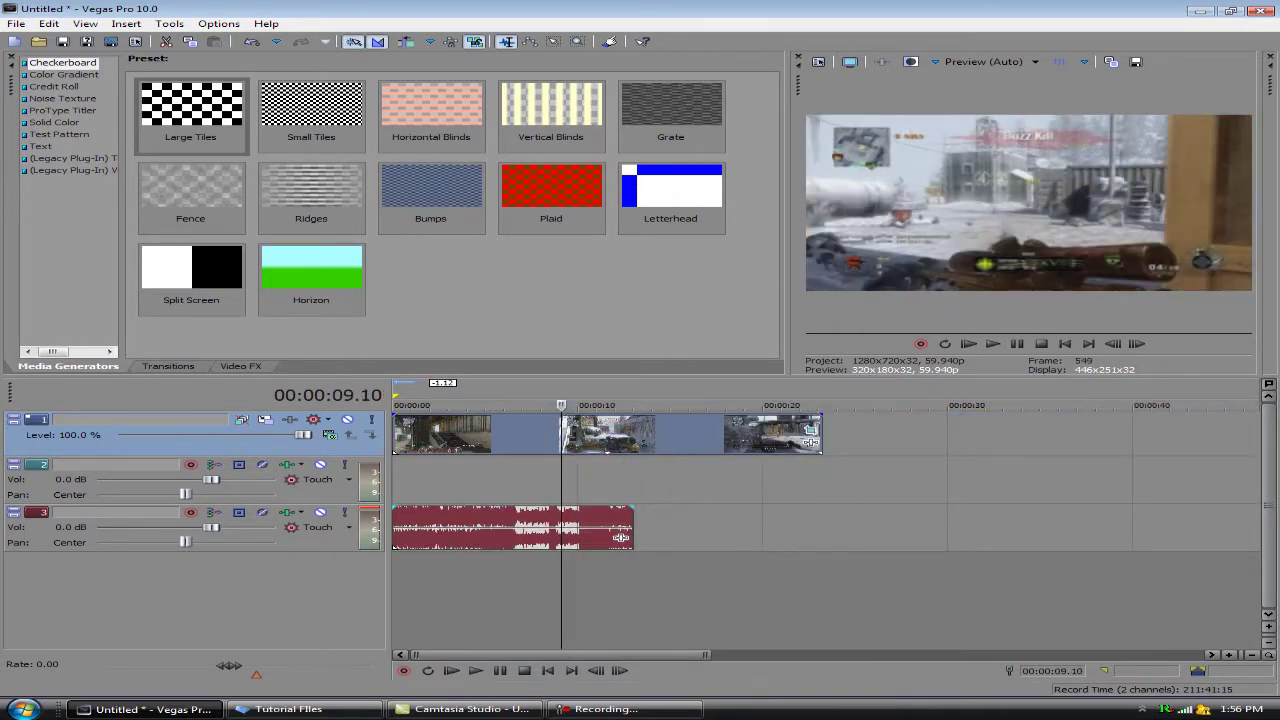
pyautogui.moveTo(821, 433); pyautogui.dragTo(577, 433)
pyautogui.click(513, 433)
pyautogui.press('Right')
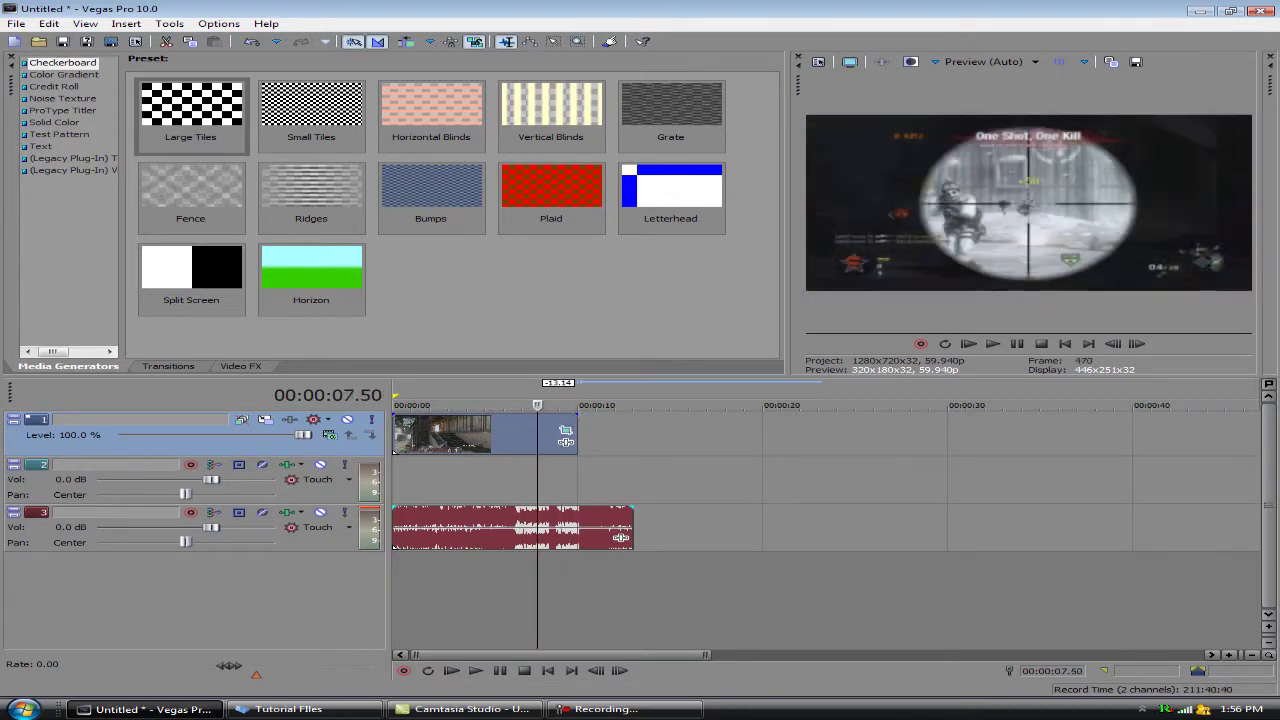
pyautogui.moveTo(513, 433); pyautogui.dragTo(556, 433)
pyautogui.click(578, 433)
# Review the last kill near 10 seconds and nudge the video event 4 frames earlier to match the change in the music
pyautogui.scroll(4, 578, 433)
pyautogui.press('Right')
pyautogui.press('Right')
pyautogui.press('Right')
pyautogui.press('Right')
pyautogui.press('Right')
pyautogui.press('Right')
pyautogui.press('Right')
pyautogui.press('Right')
pyautogui.press('Right')
pyautogui.press('Right')
pyautogui.press('Right')
pyautogui.press('Right')
pyautogui.press('Right')
pyautogui.press('Right')
pyautogui.press('Right')
pyautogui.press('Right')
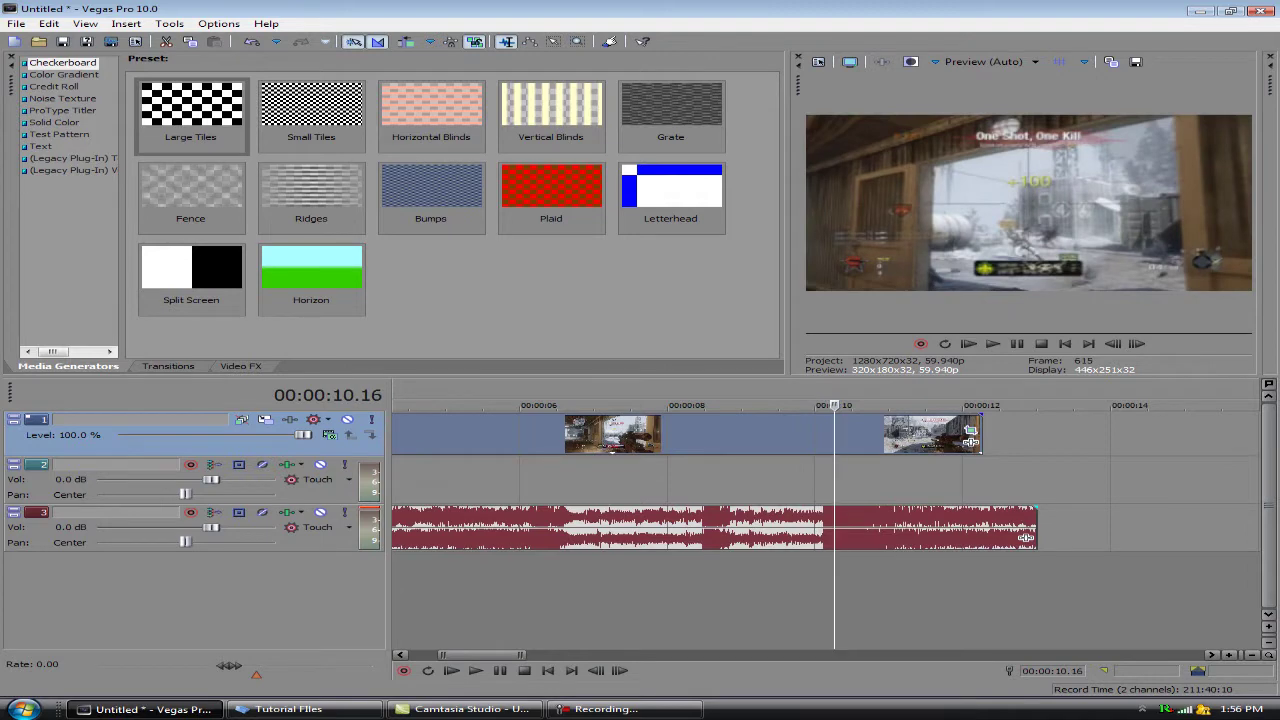
pyautogui.moveTo(970, 441); pyautogui.dragTo(965, 441)
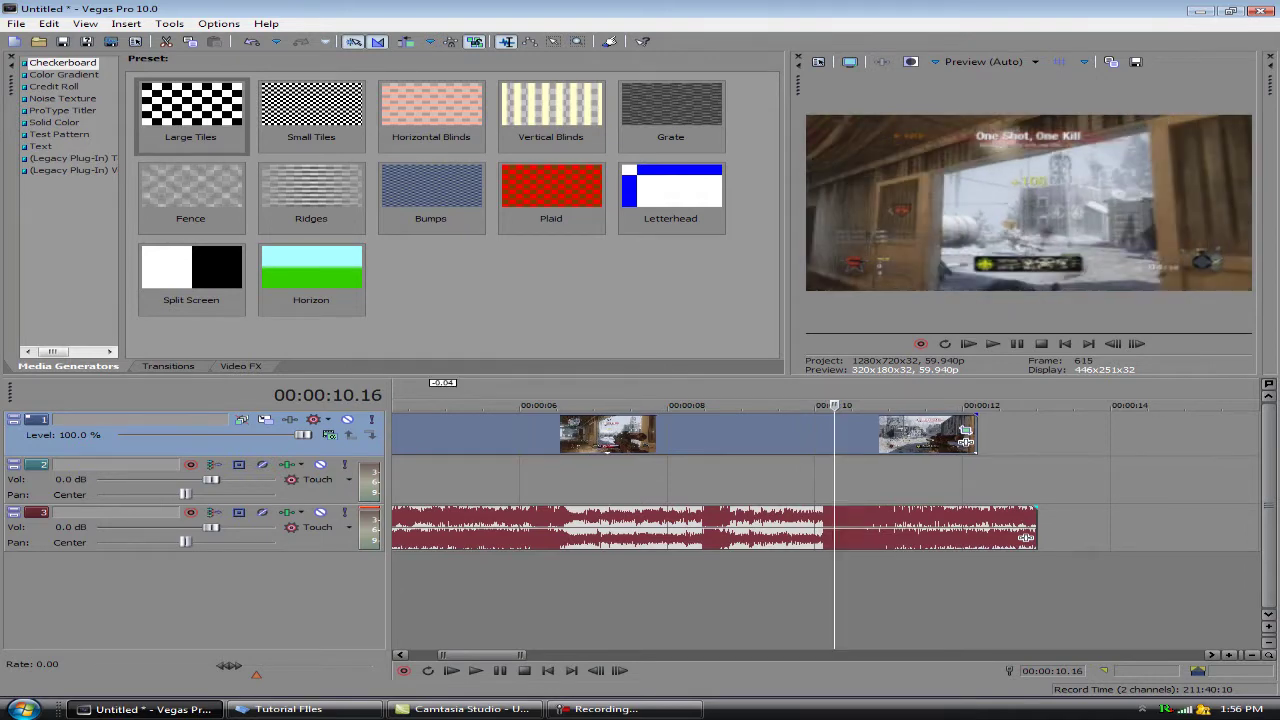
# Insert l96 shot.mp3 from the Call of Duty Gun Shots folder of EditorSpot Editing Pack #1 on track 2 at about 10 seconds
pyautogui.click(821, 480)
pyautogui.click(16, 23)
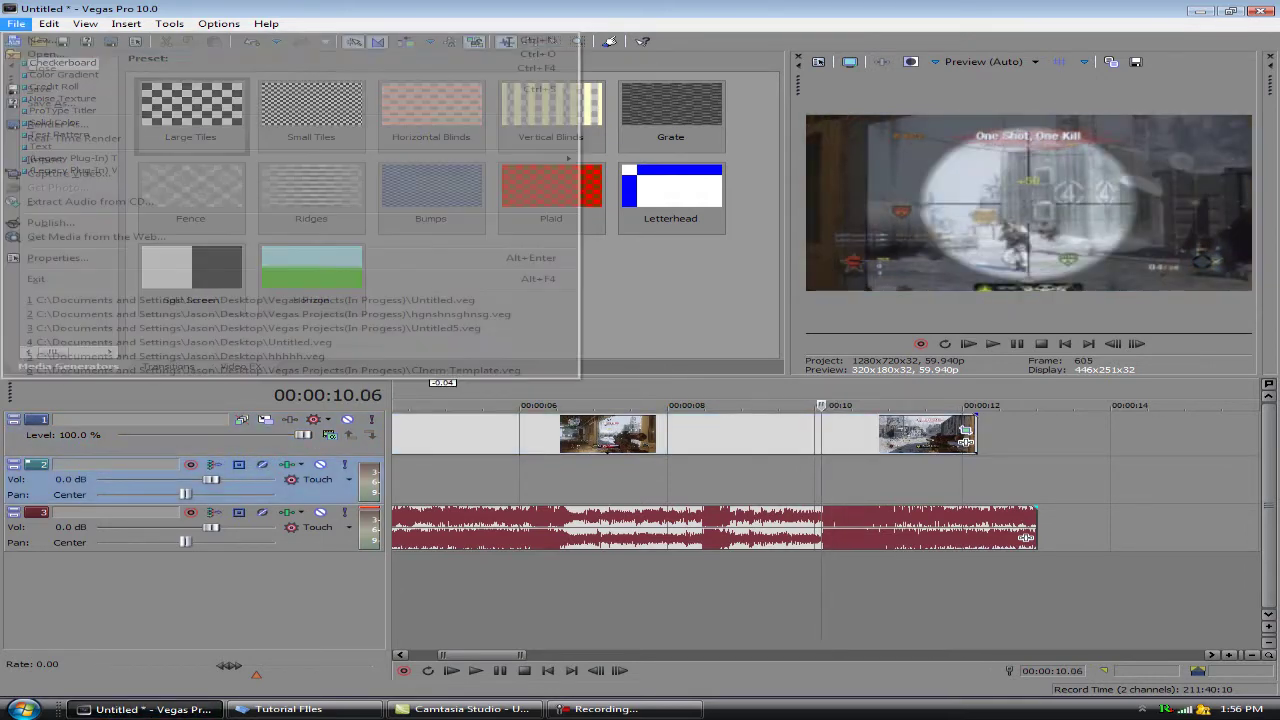
pyautogui.click(50, 54)
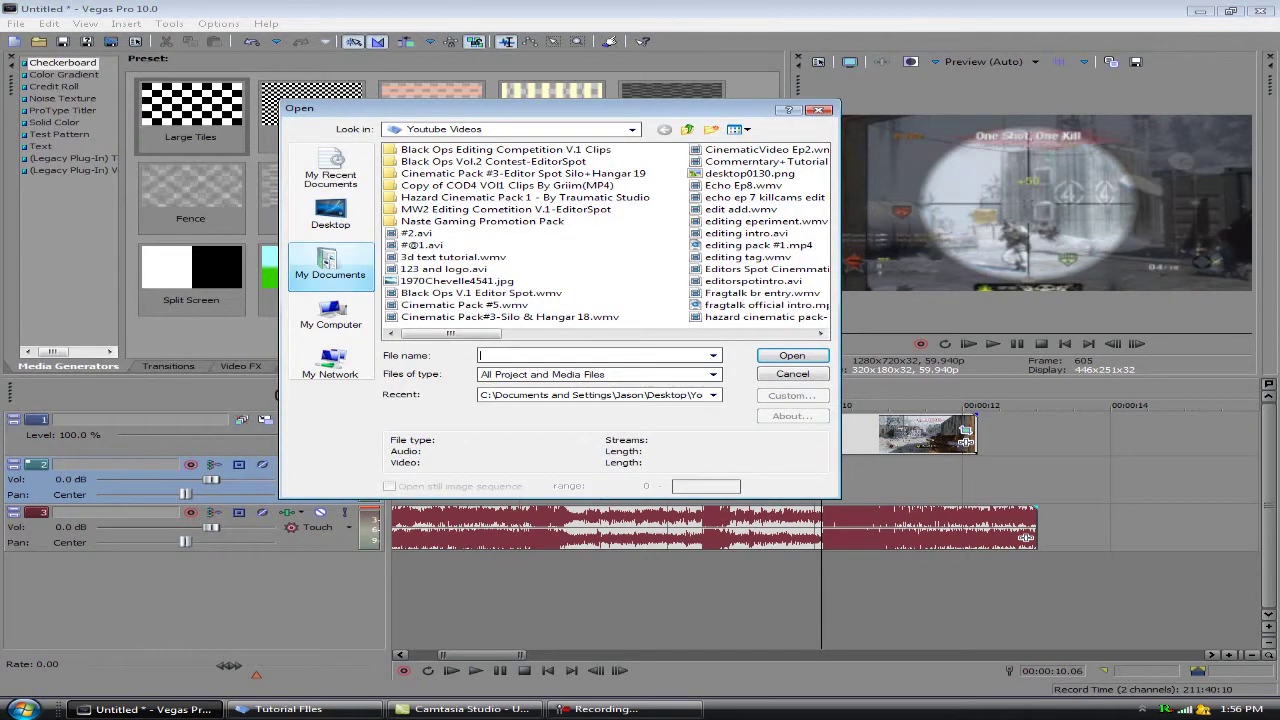
pyautogui.click(330, 215)
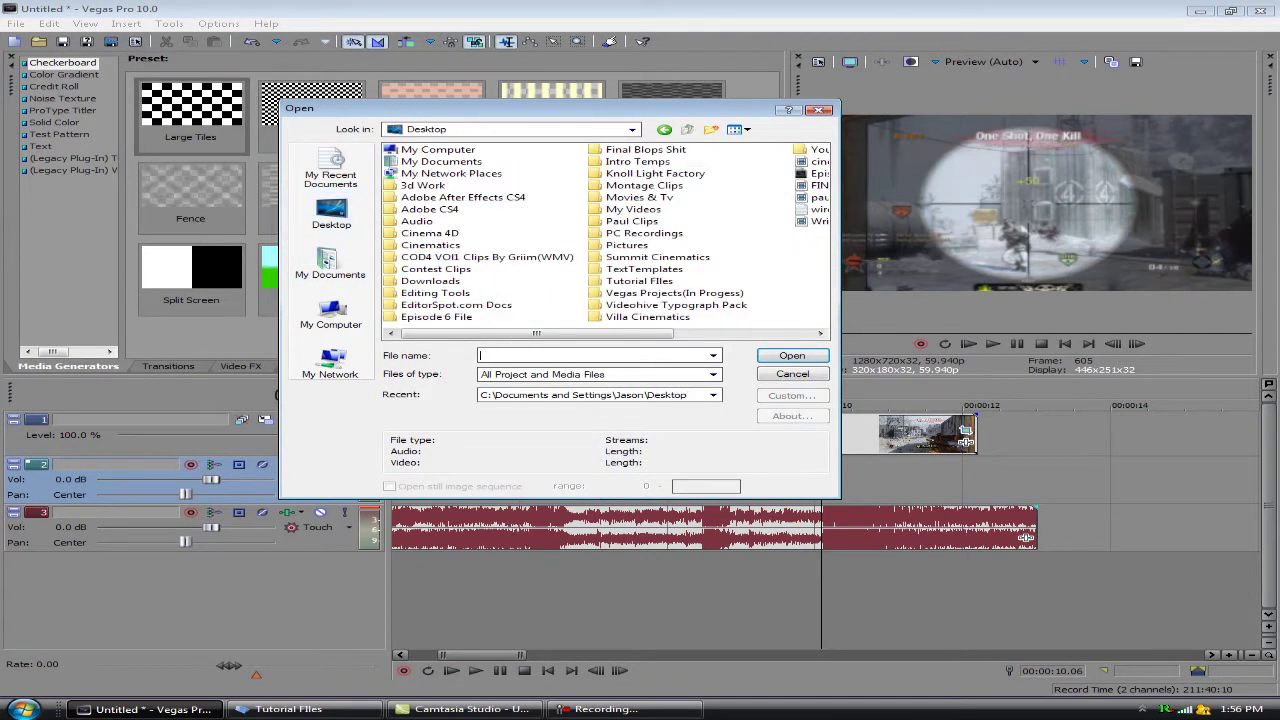
pyautogui.doubleClick(456, 304)
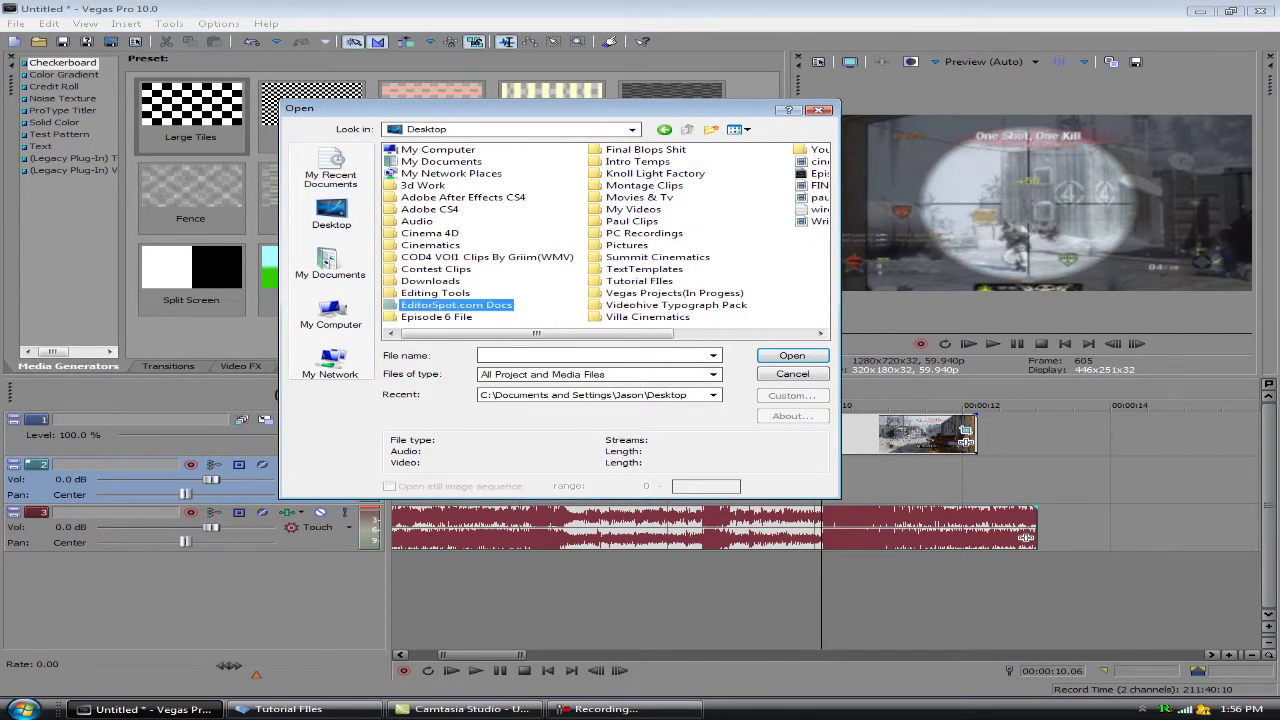
pyautogui.doubleClick(470, 173)
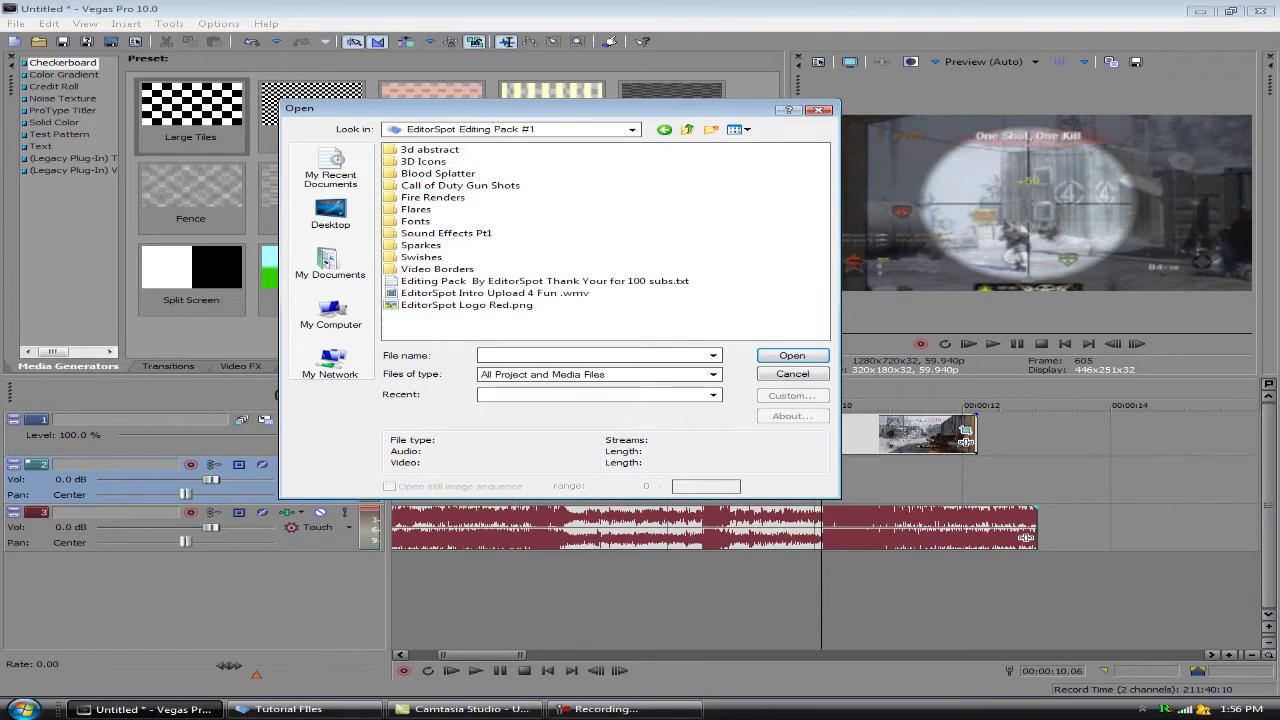
pyautogui.doubleClick(460, 185)
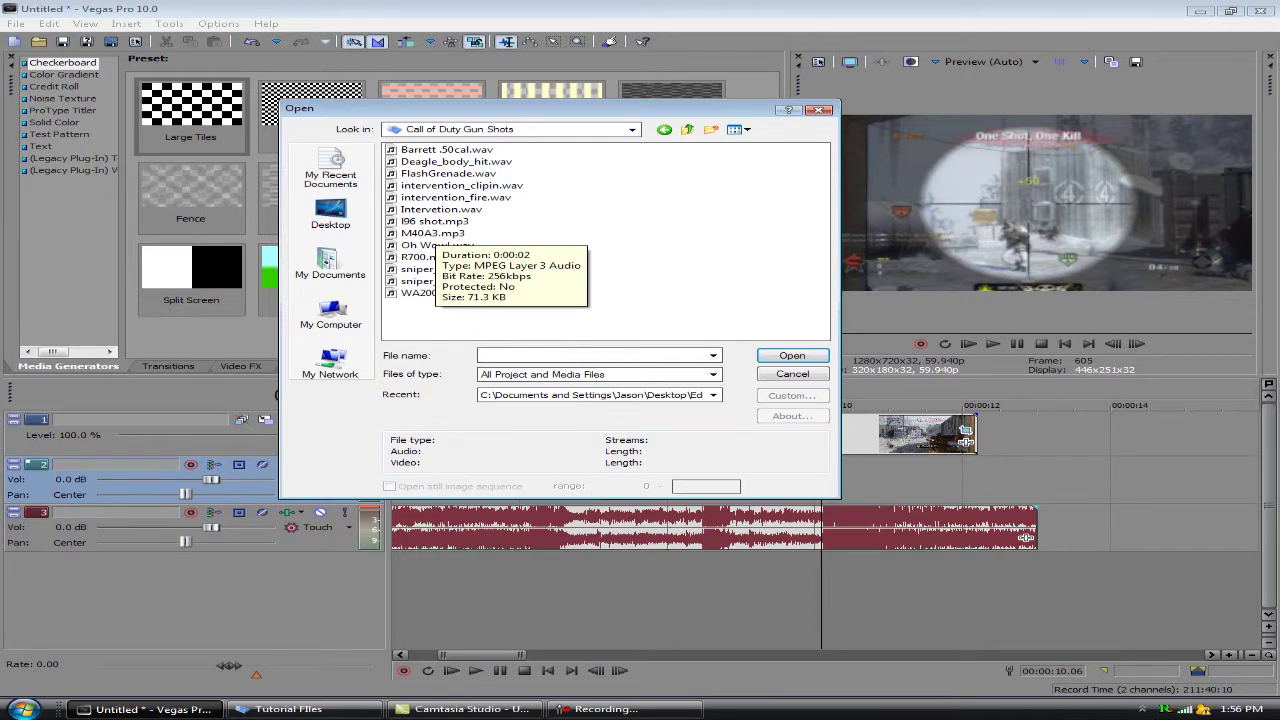
pyautogui.click(434, 221)
pyautogui.press('Return')
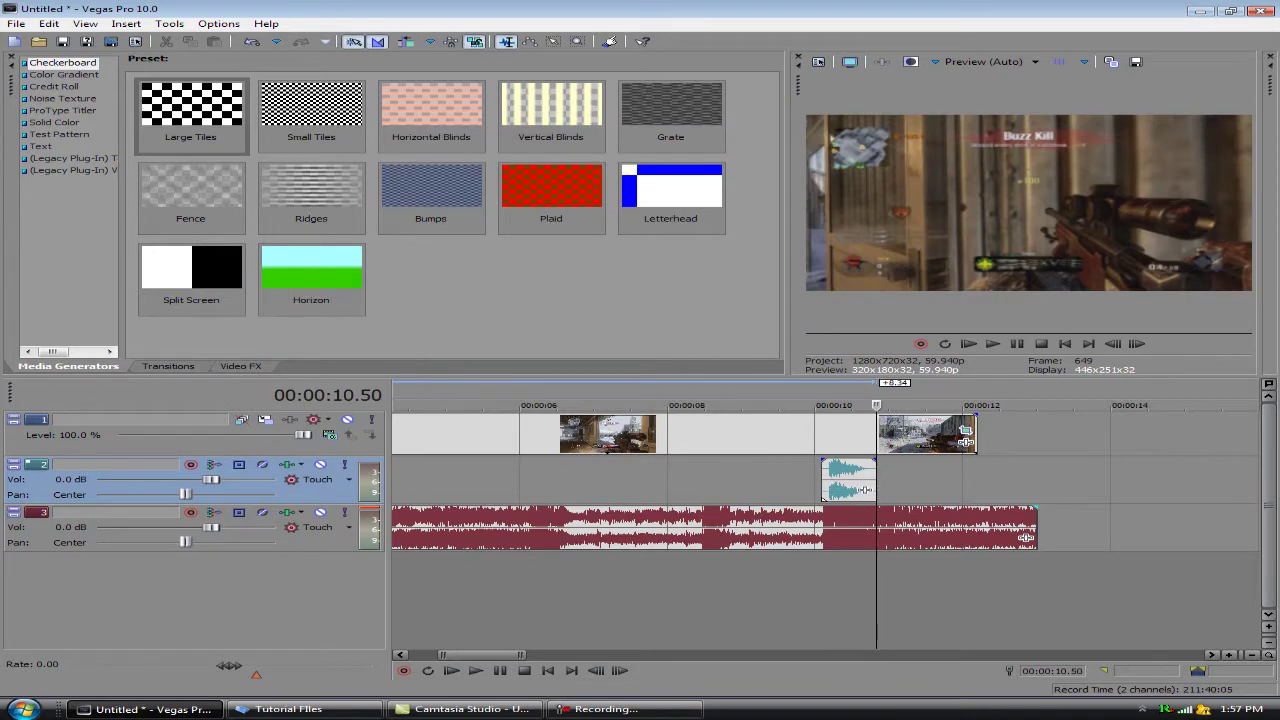
# Move the gunshot event on track 2 earlier by 6 frames so its peak lines up with the kill and the music beat
pyautogui.click(822, 480)
pyautogui.press('Right')
pyautogui.press('Right')
pyautogui.scroll(2, 824, 480)
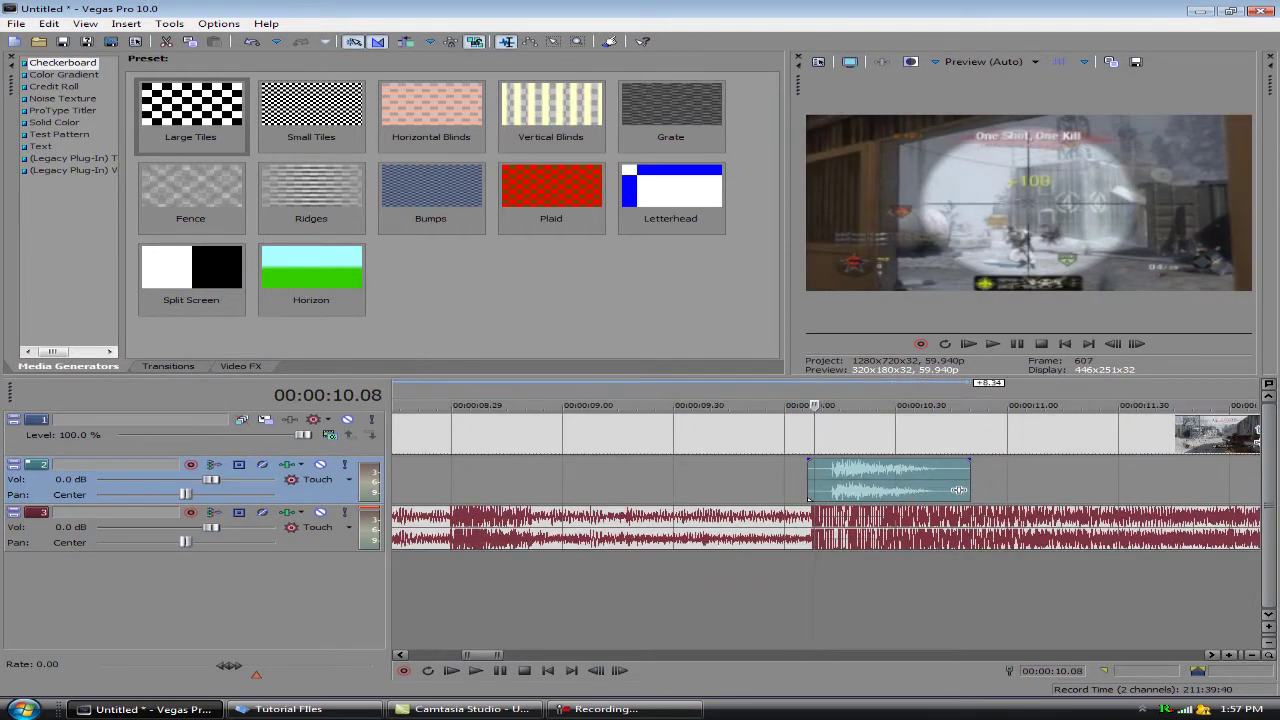
pyautogui.moveTo(958, 490); pyautogui.dragTo(936, 490)
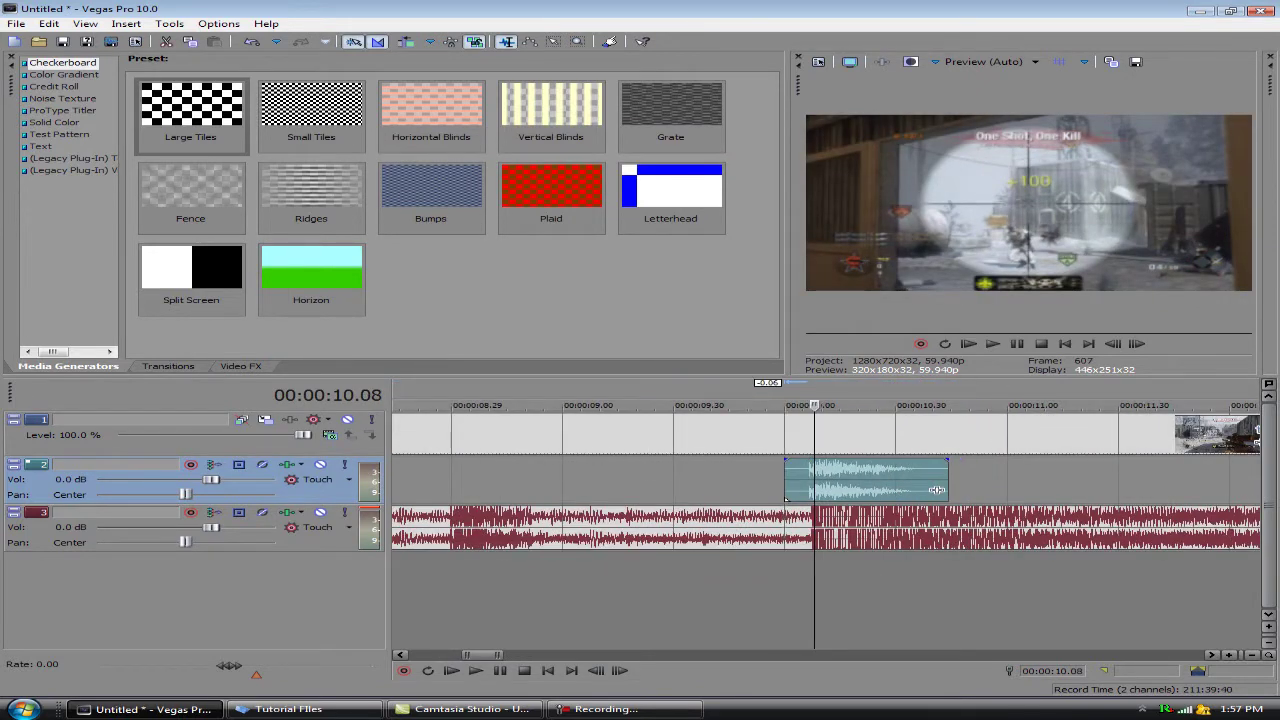
# Review the section around 10 seconds to check the gunshot's timing against the last kill and the music
pyautogui.press('Left')
pyautogui.press('Left')
pyautogui.press('Right')
pyautogui.press('Right')
pyautogui.press('Right')
pyautogui.press('Right')
pyautogui.press('Right')
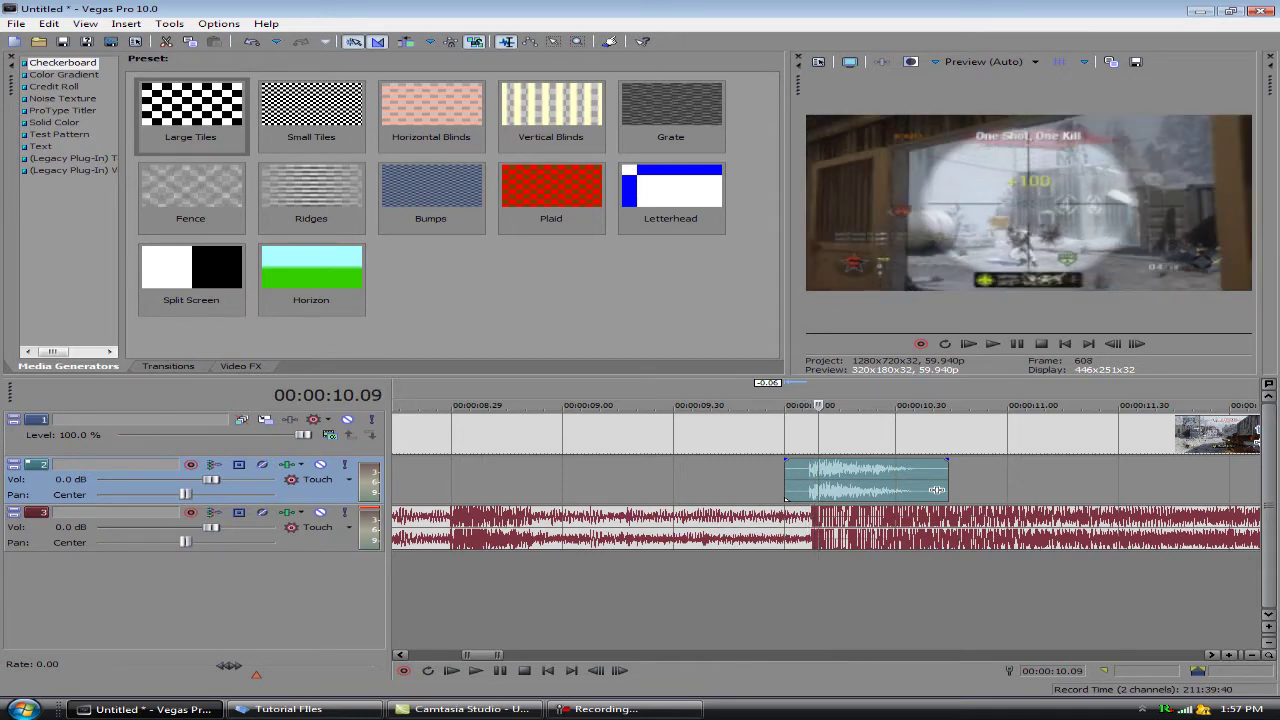
pyautogui.press('Down')
pyautogui.press('Right')
pyautogui.press('Right')
pyautogui.press('Right')
pyautogui.press('Right')
pyautogui.press('Right')
pyautogui.press('Right')
pyautogui.press('Right')
pyautogui.press('Right')
pyautogui.press('Right')
pyautogui.press('Right')
pyautogui.press('Right')
pyautogui.press('Right')
pyautogui.press('Right')
pyautogui.press('Right')
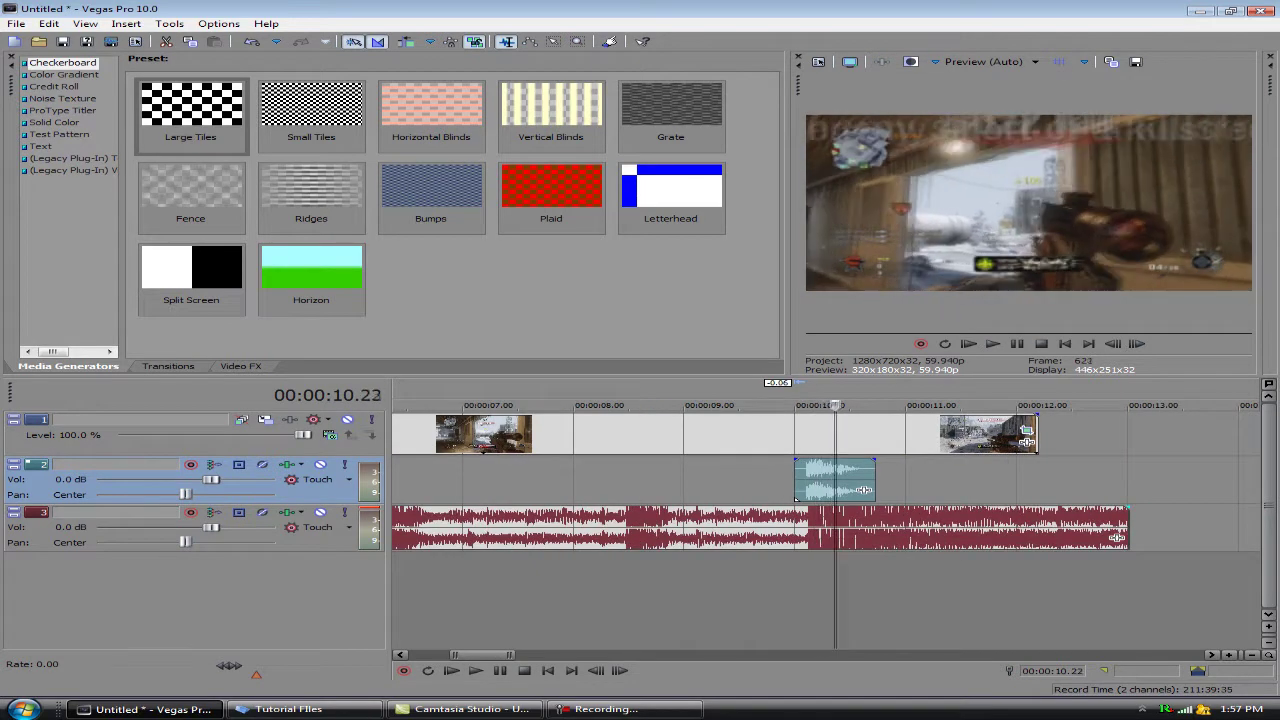
pyautogui.press('Right')
pyautogui.press('Right')
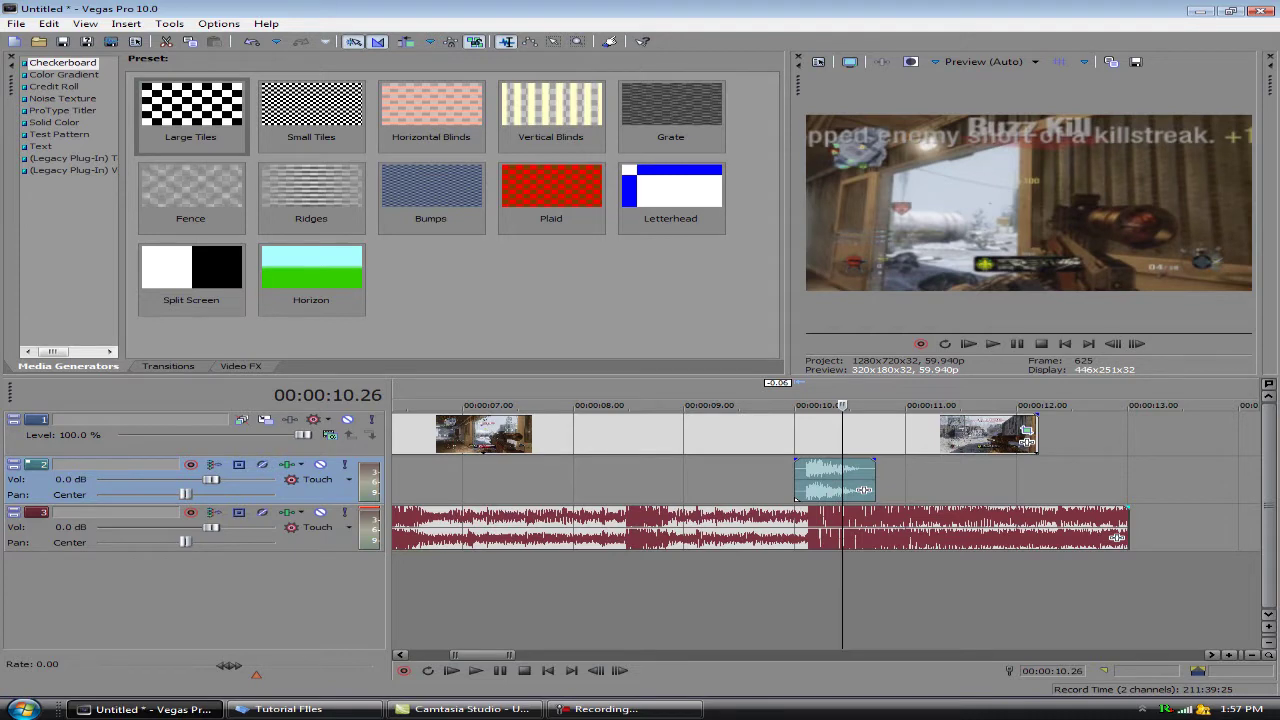
pyautogui.rightClick(803, 475)
pyautogui.click(758, 480)
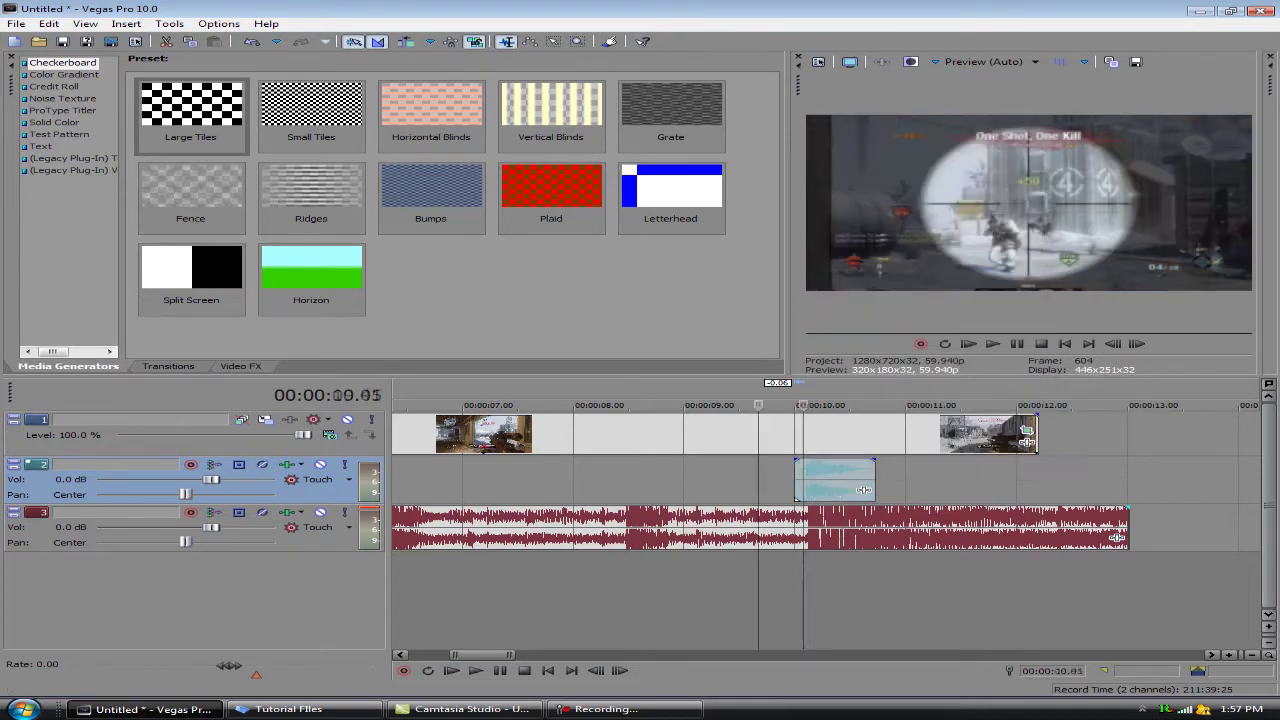
pyautogui.press('Down')
pyautogui.press('Left')
pyautogui.press('Left')
pyautogui.press('Left')
pyautogui.press('Left')
pyautogui.press('Left')
pyautogui.press('Left')
pyautogui.press('Left')
pyautogui.press('Left')
pyautogui.press('Left')
pyautogui.press('Left')
pyautogui.press('Left')
pyautogui.press('Left')
pyautogui.press('Left')
pyautogui.press('Left')
pyautogui.press('Left')
pyautogui.press('Left')
pyautogui.press('Left')
pyautogui.press('Left')
pyautogui.press('Left')
pyautogui.press('Left')
# Locate the "3 Kill Streak!" kill near 6 seconds frame by frame and place a marker at 00:00:06.13
pyautogui.click(570, 480)
pyautogui.click(531, 480)
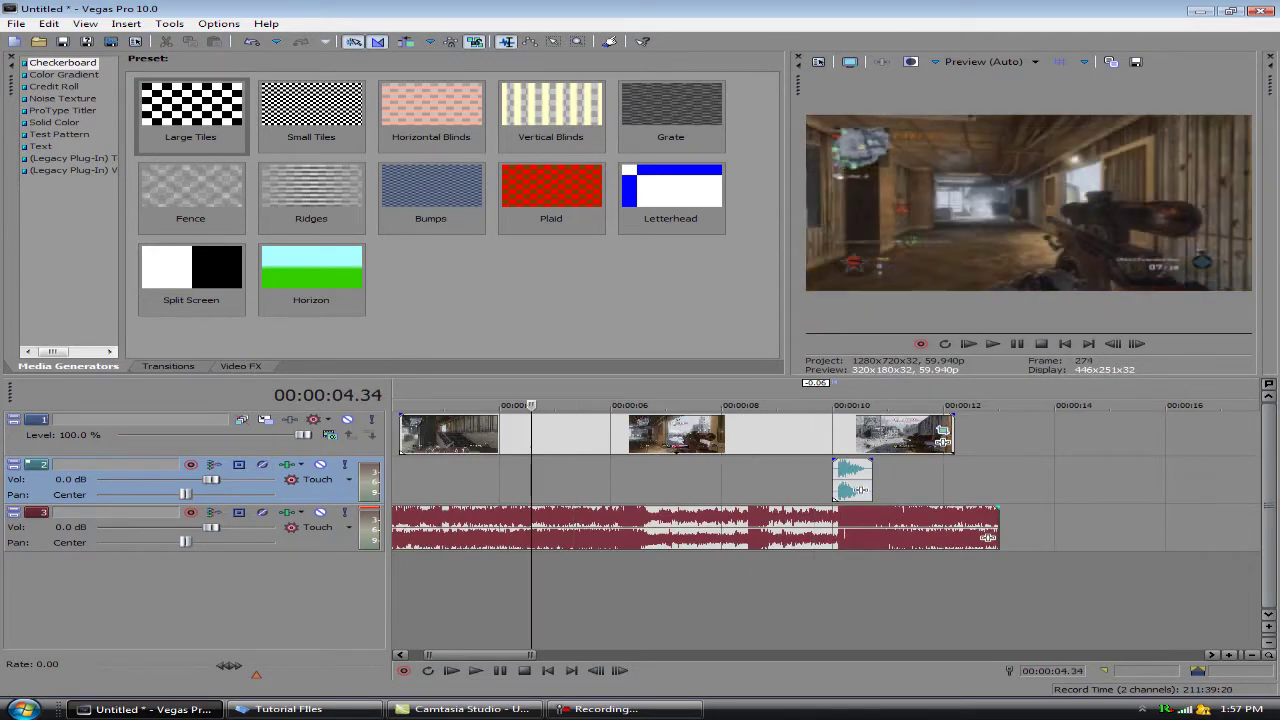
pyautogui.press('Right')
pyautogui.press('Right')
pyautogui.press('Right')
pyautogui.press('Right')
pyautogui.press('Right')
pyautogui.press('Right')
pyautogui.press('Right')
pyautogui.press('Right')
pyautogui.press('Right')
pyautogui.press('Right')
pyautogui.press('Right')
pyautogui.press('Right')
pyautogui.press('Right')
pyautogui.press('Right')
pyautogui.press('Right')
pyautogui.press('Right')
pyautogui.press('Right')
pyautogui.press('Right')
pyautogui.press('Right')
pyautogui.press('Right')
pyautogui.press('Right')
pyautogui.press('Right')
pyautogui.press('Right')
pyautogui.press('Right')
pyautogui.press('Right')
pyautogui.press('Right')
pyautogui.press('Right')
pyautogui.press('Right')
pyautogui.press('Right')
pyautogui.press('Right')
pyautogui.press('Right')
pyautogui.press('Right')
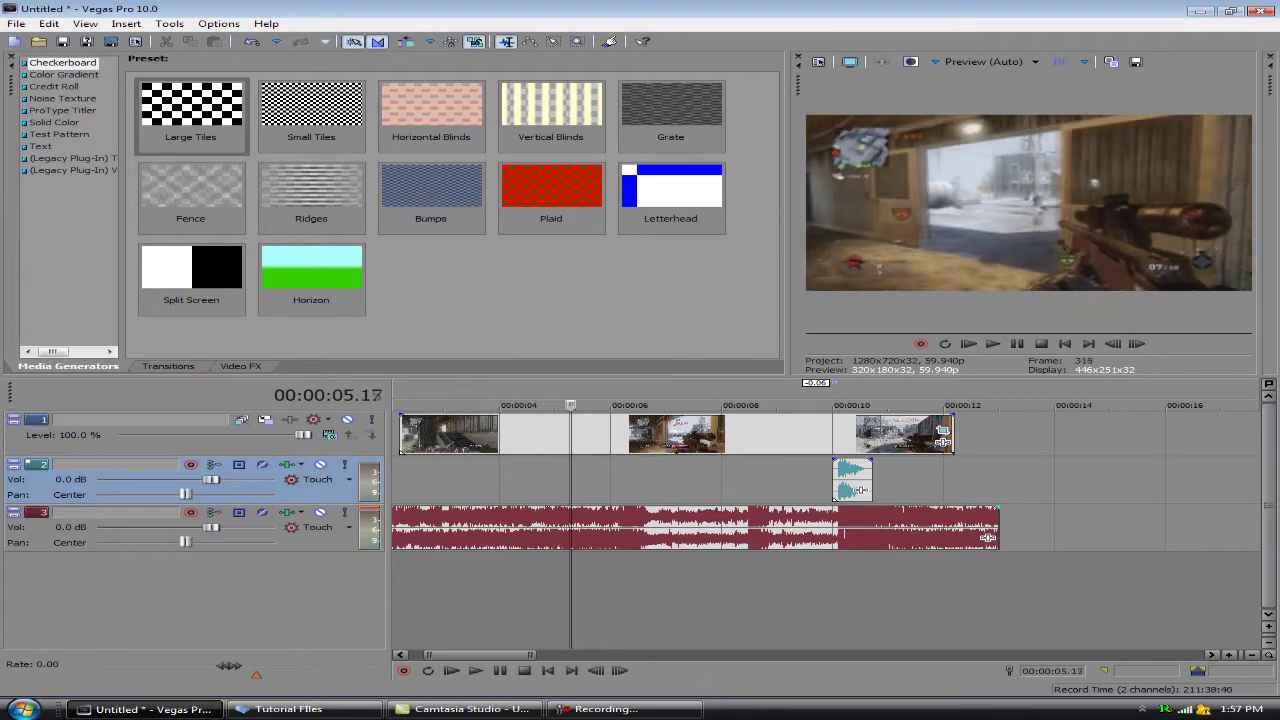
pyautogui.press('Right')
pyautogui.press('Right')
pyautogui.press('Right')
pyautogui.press('Right')
pyautogui.press('Right')
pyautogui.press('Right')
pyautogui.press('Right')
pyautogui.press('Right')
pyautogui.press('Right')
pyautogui.press('Right')
pyautogui.press('Right')
pyautogui.press('Right')
pyautogui.press('Right')
pyautogui.press('Right')
pyautogui.press('Right')
pyautogui.press('Right')
pyautogui.press('Right')
pyautogui.press('Right')
pyautogui.press('Right')
pyautogui.press('Right')
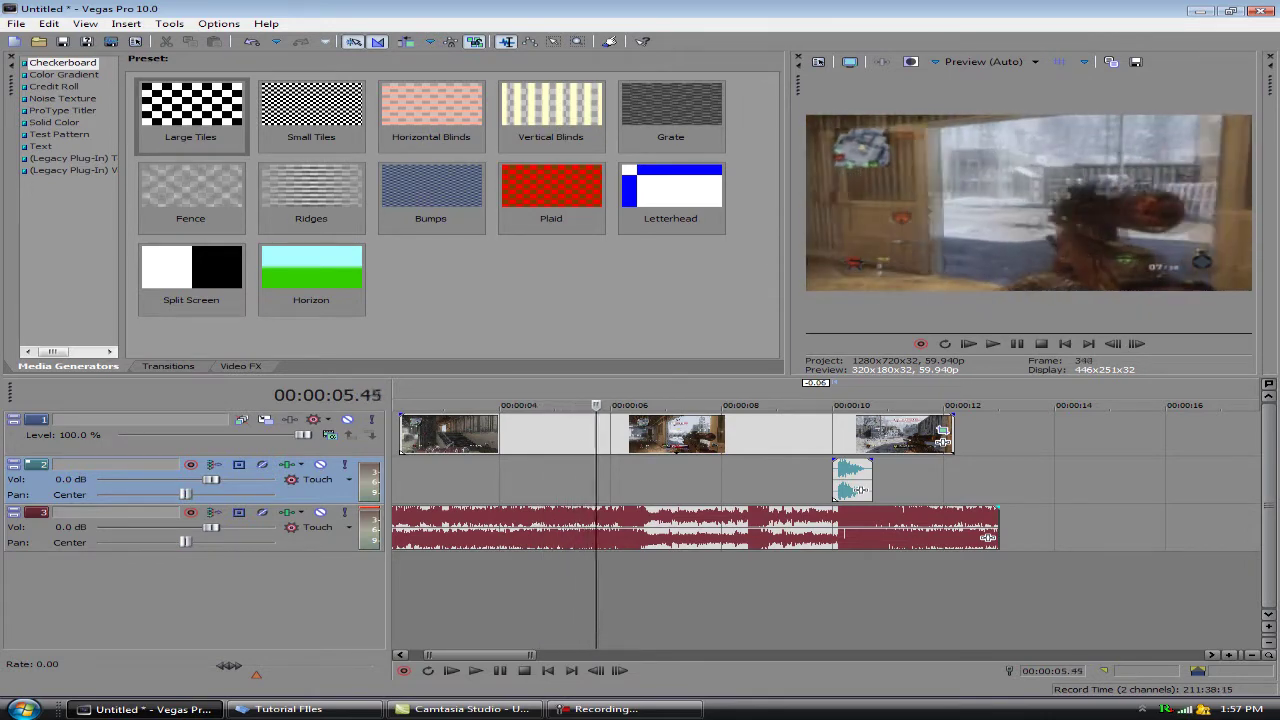
pyautogui.press('Right')
pyautogui.press('Right')
pyautogui.press('Right')
pyautogui.press('Right')
pyautogui.press('Right')
pyautogui.press('Right')
pyautogui.press('Right')
pyautogui.press('Right')
pyautogui.press('Right')
pyautogui.press('Right')
pyautogui.press('Right')
pyautogui.press('Right')
pyautogui.press('Right')
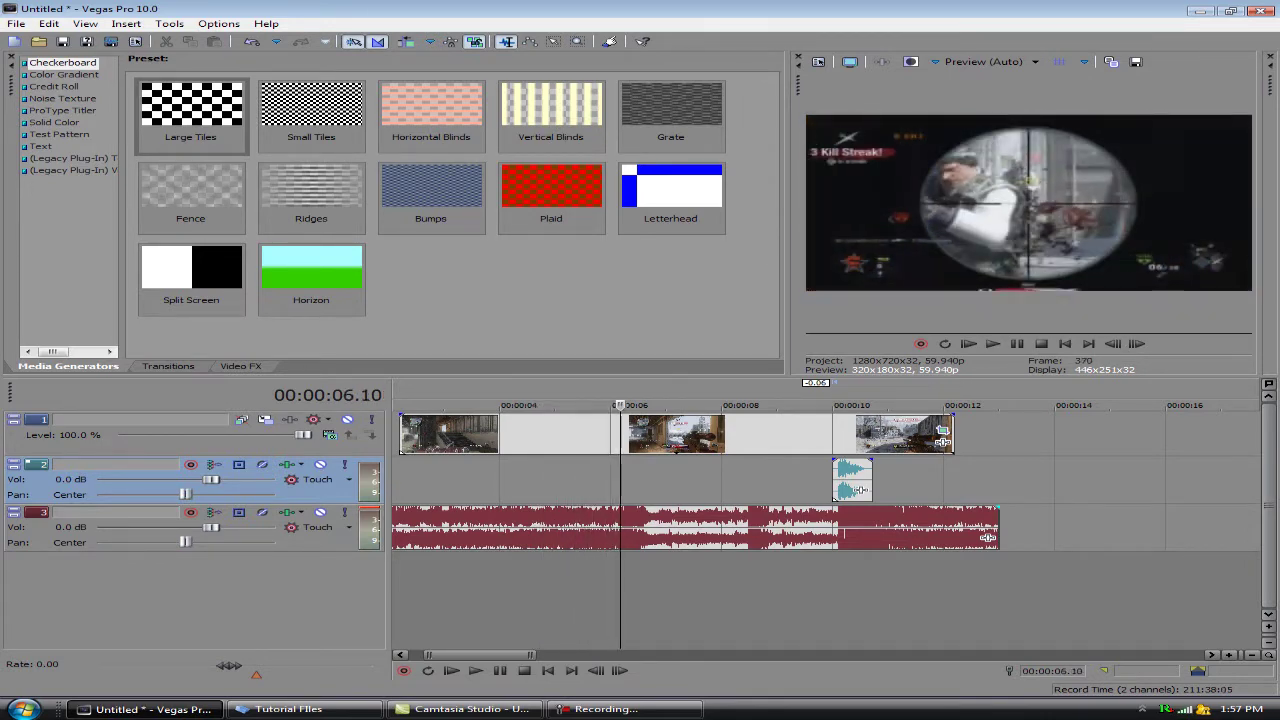
pyautogui.press('Left')
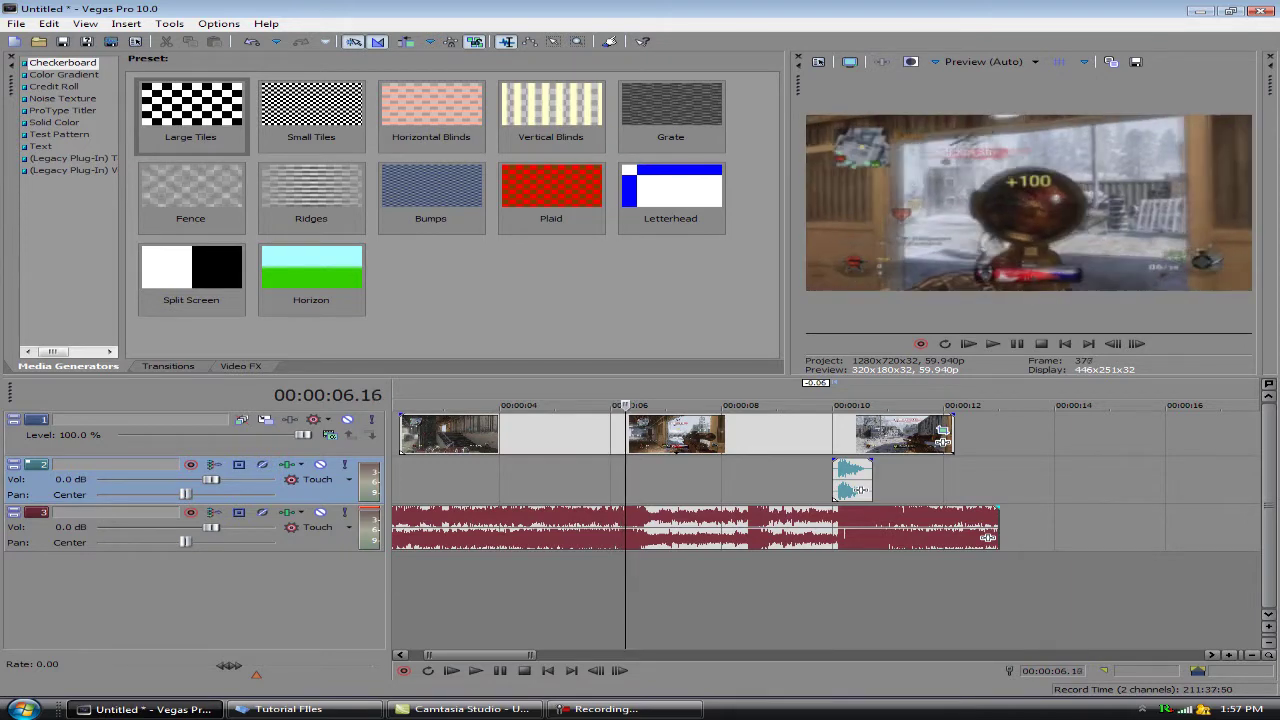
pyautogui.press('Left')
pyautogui.press('Right')
pyautogui.press('Left')
pyautogui.press('Left')
pyautogui.press('Left')
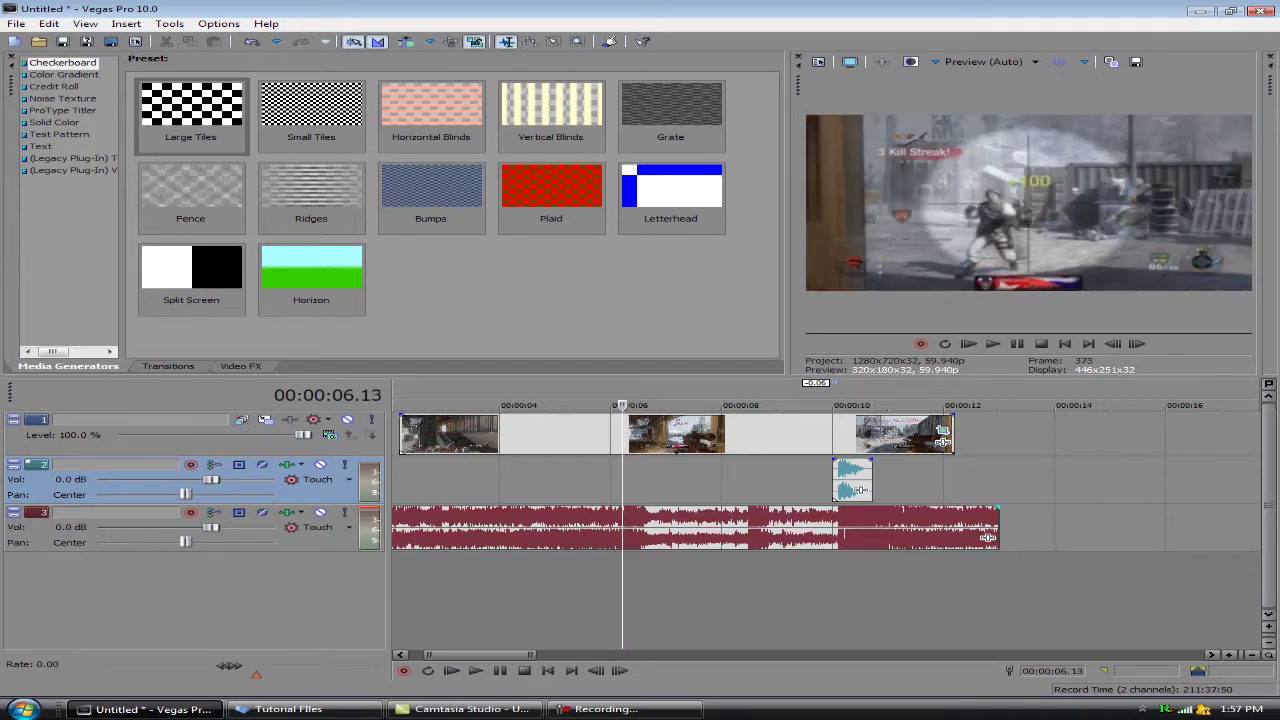
pyautogui.press('m')
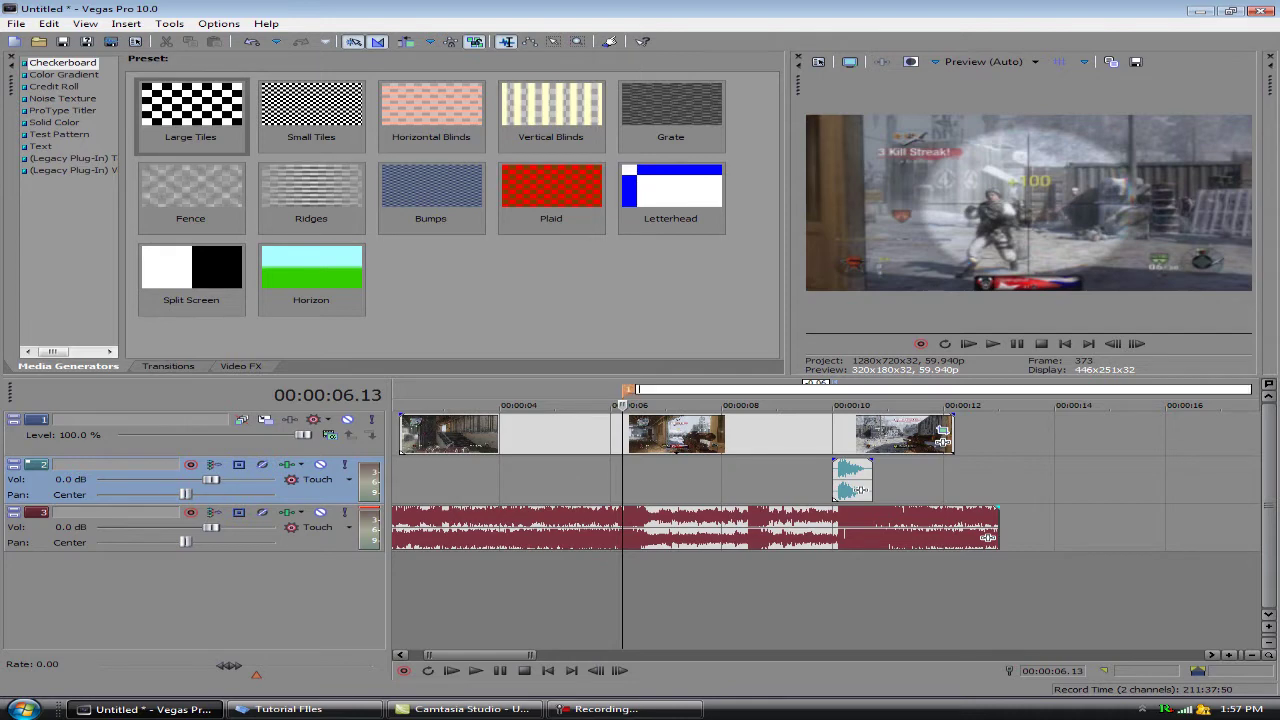
# Copy the gunshot event near 10 seconds and paste it on track 2 at the 00:00:06.13 marker
pyautogui.rightClick(867, 474)
pyautogui.click(885, 271)
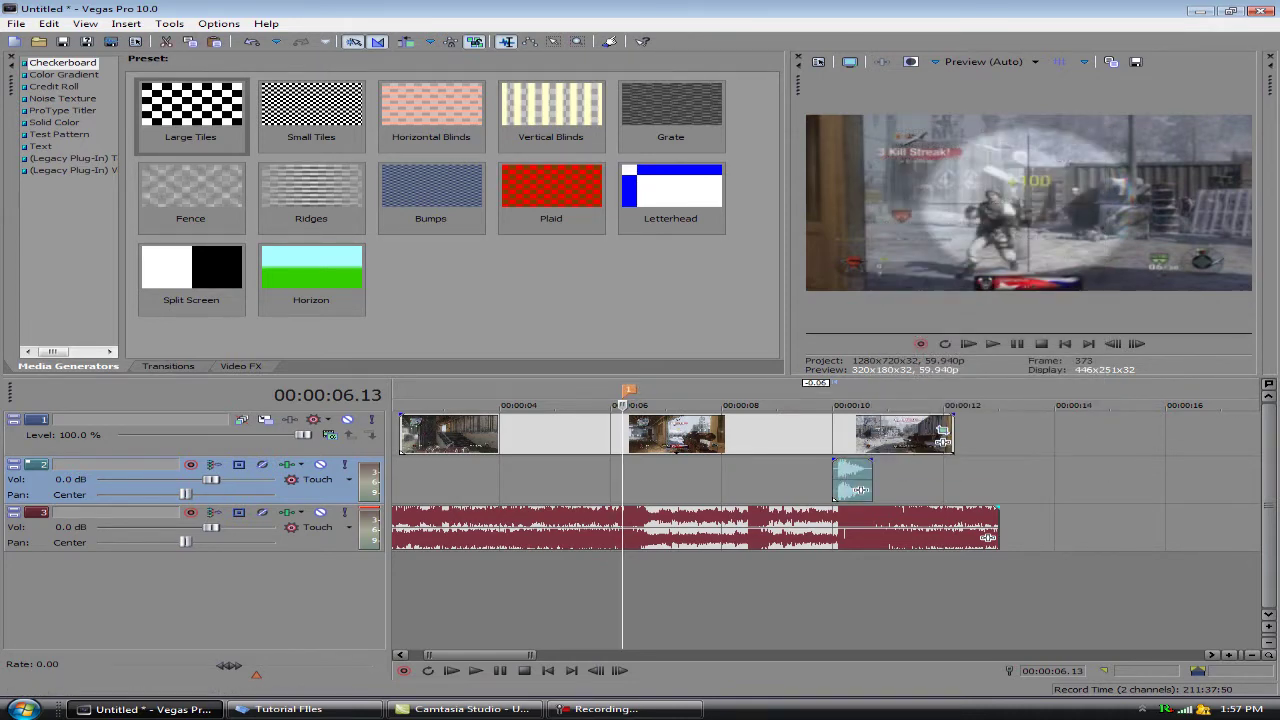
pyautogui.rightClick(622, 465)
pyautogui.click(648, 476)
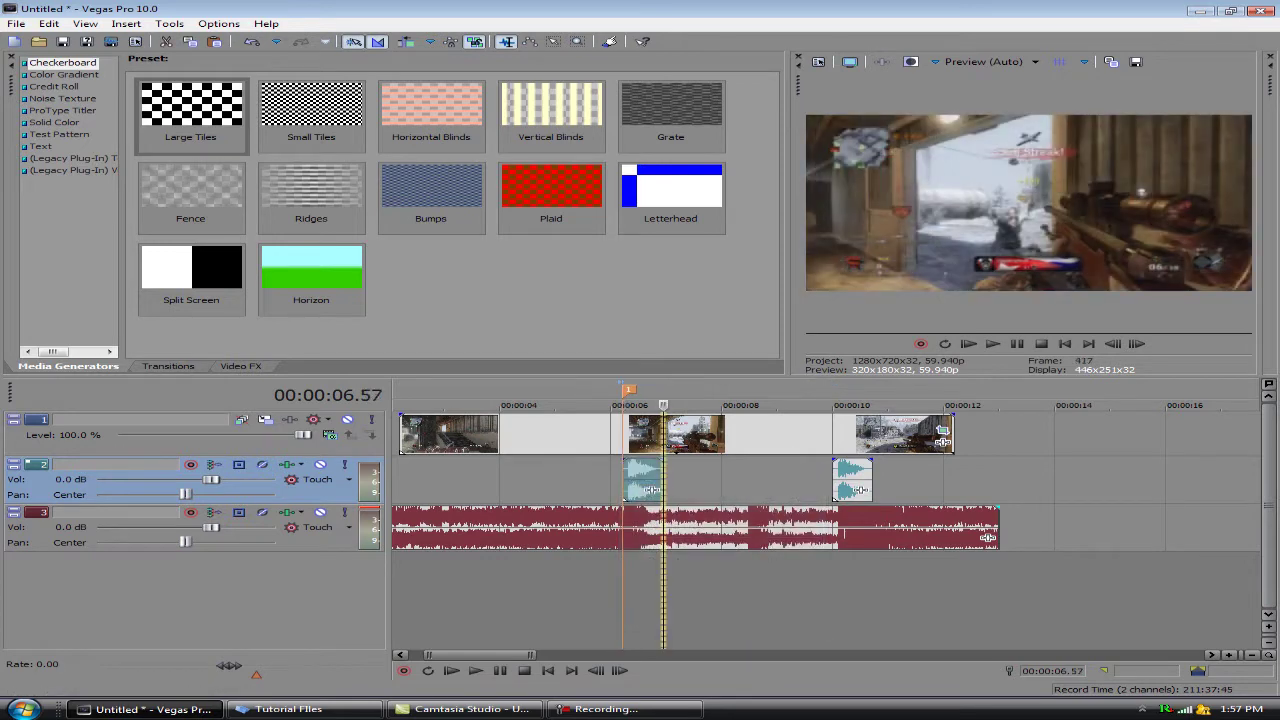
# Move the pasted gunshot event on track 2 earlier by 13 frames and check its waveform against the marked kill
pyautogui.moveTo(640, 476); pyautogui.dragTo(627, 476)
pyautogui.click(623, 476)
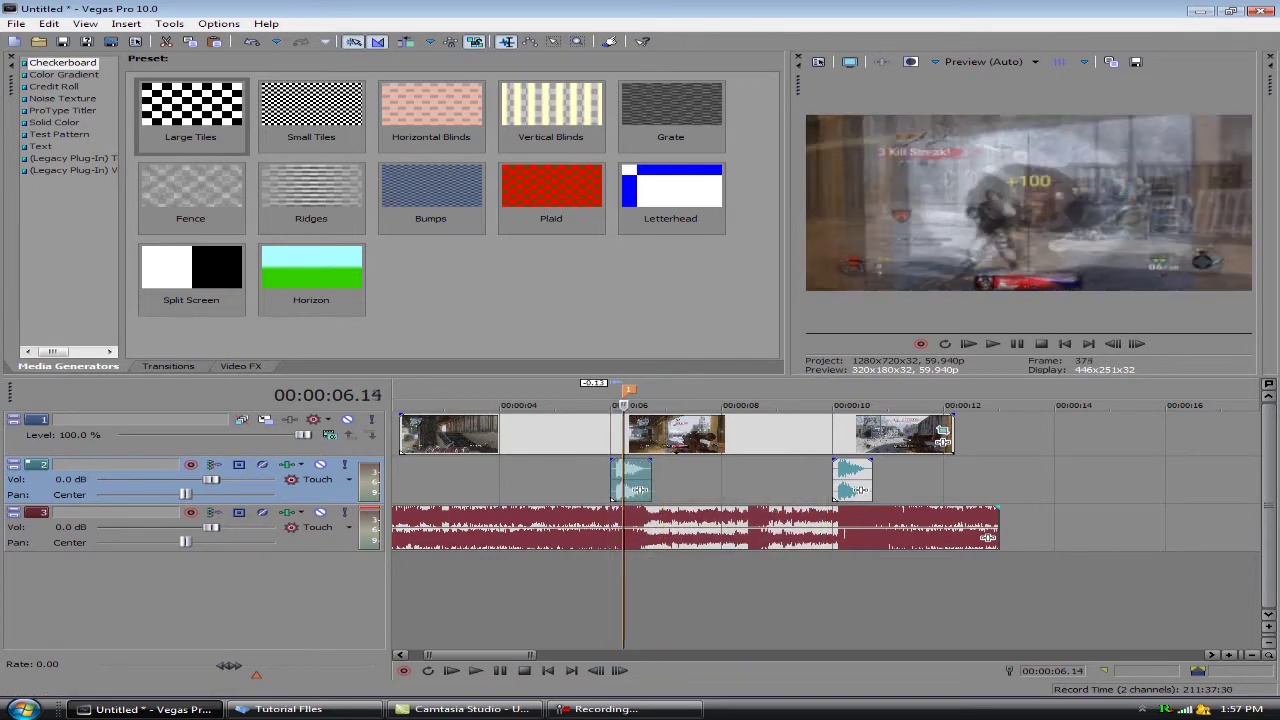
pyautogui.press('Right')
pyautogui.press('Right')
pyautogui.press('Right')
pyautogui.press('Right')
pyautogui.press('Right')
pyautogui.press('Right')
pyautogui.press('Right')
pyautogui.press('Right')
pyautogui.press('Right')
pyautogui.press('Right')
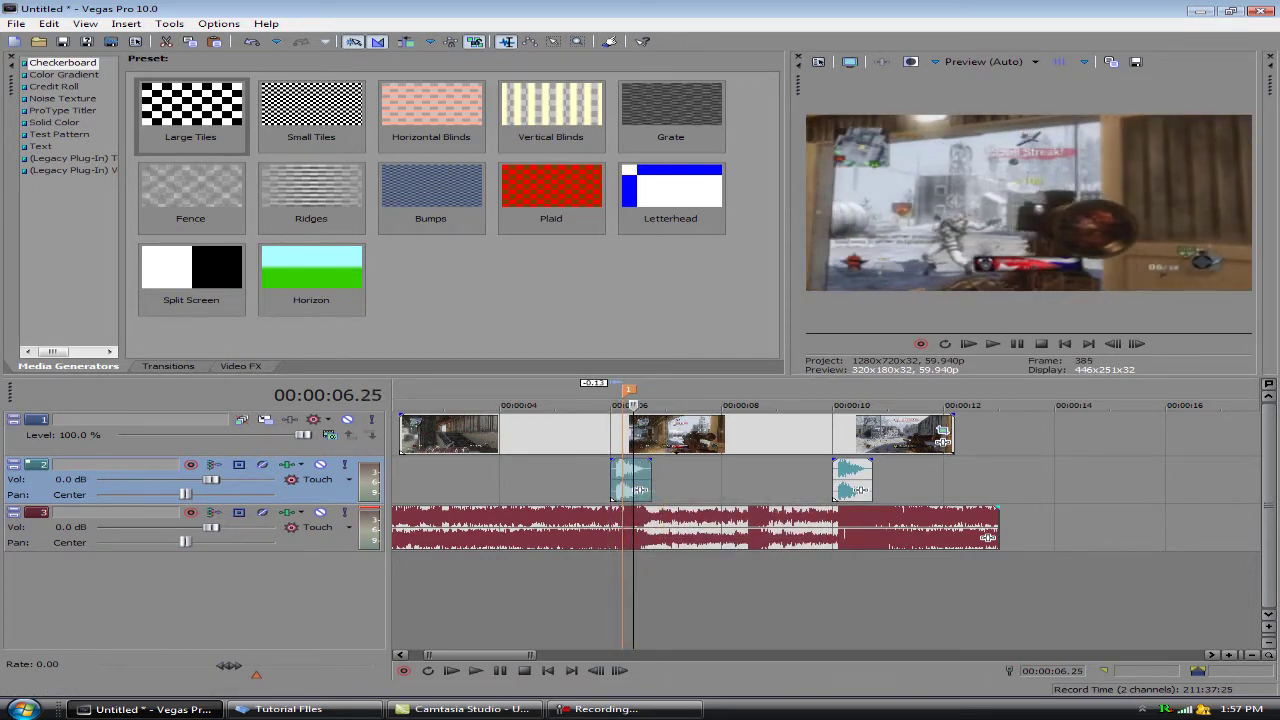
pyautogui.scroll(4, 826, 525)
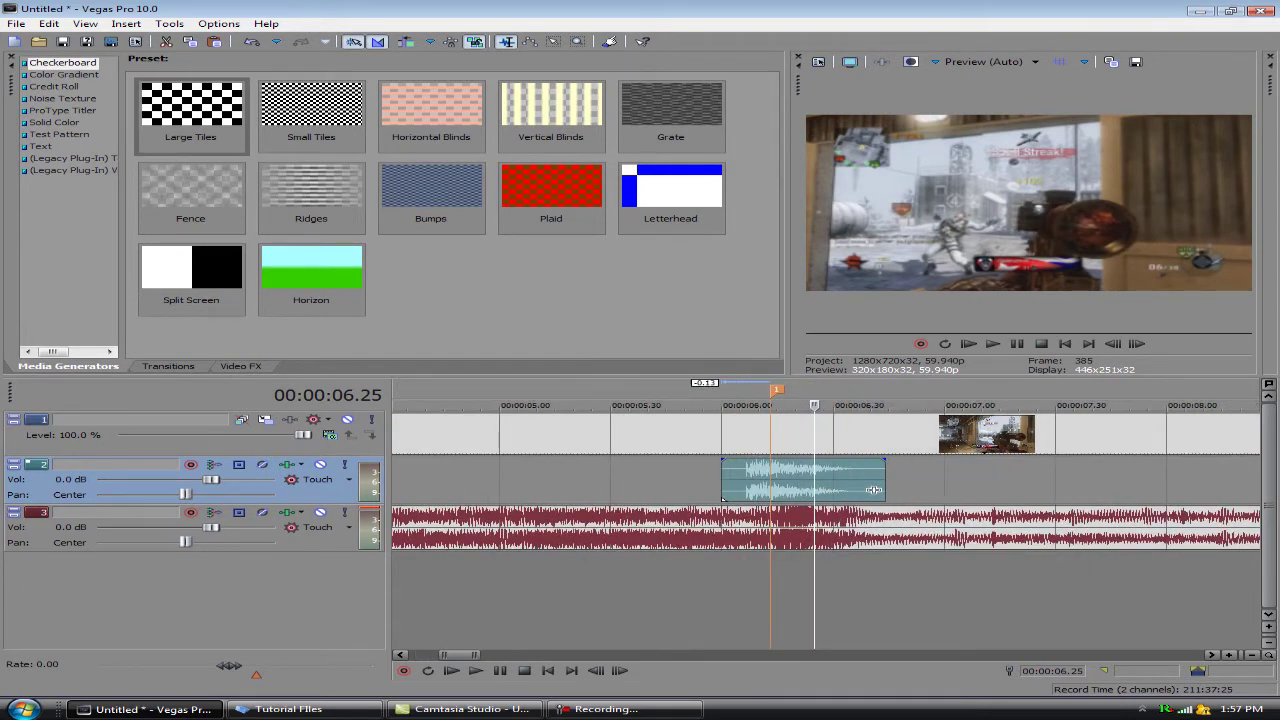
# Split the music event on track 3 at the 00:00:06.13 marker
pyautogui.press('space')
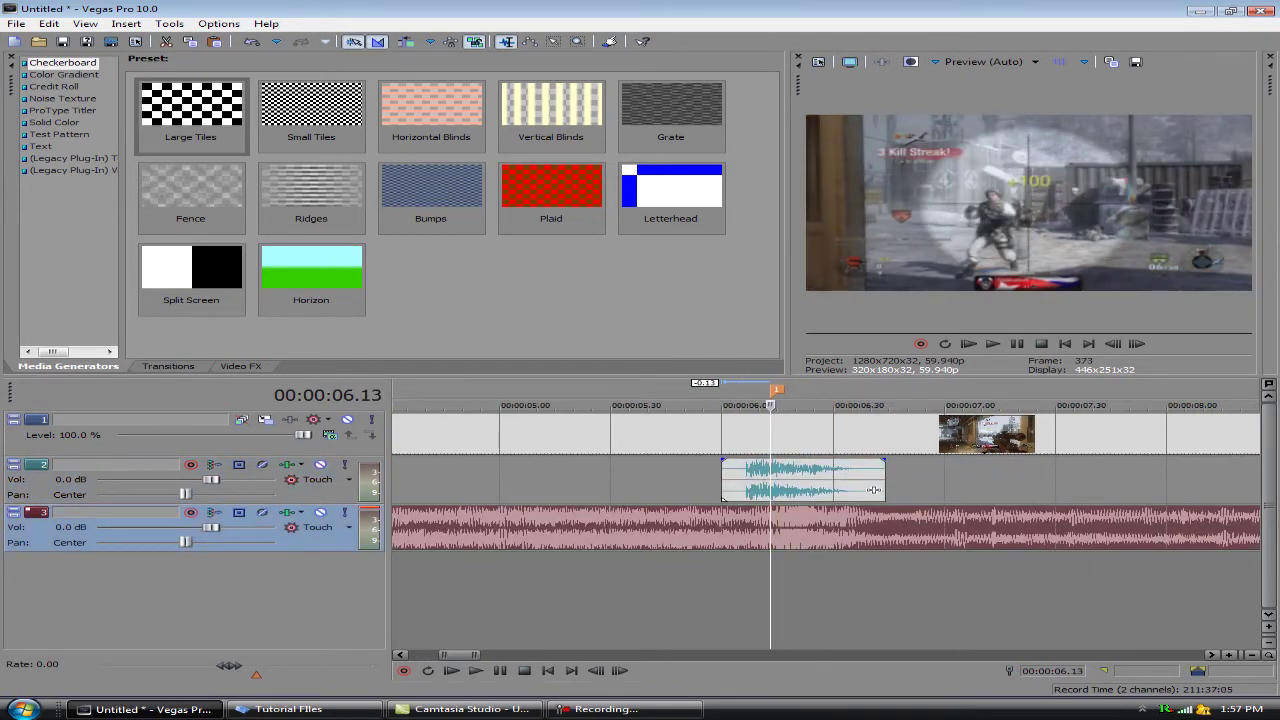
pyautogui.press('s')
pyautogui.click(762, 537)
pyautogui.scroll(4, 791, 537)
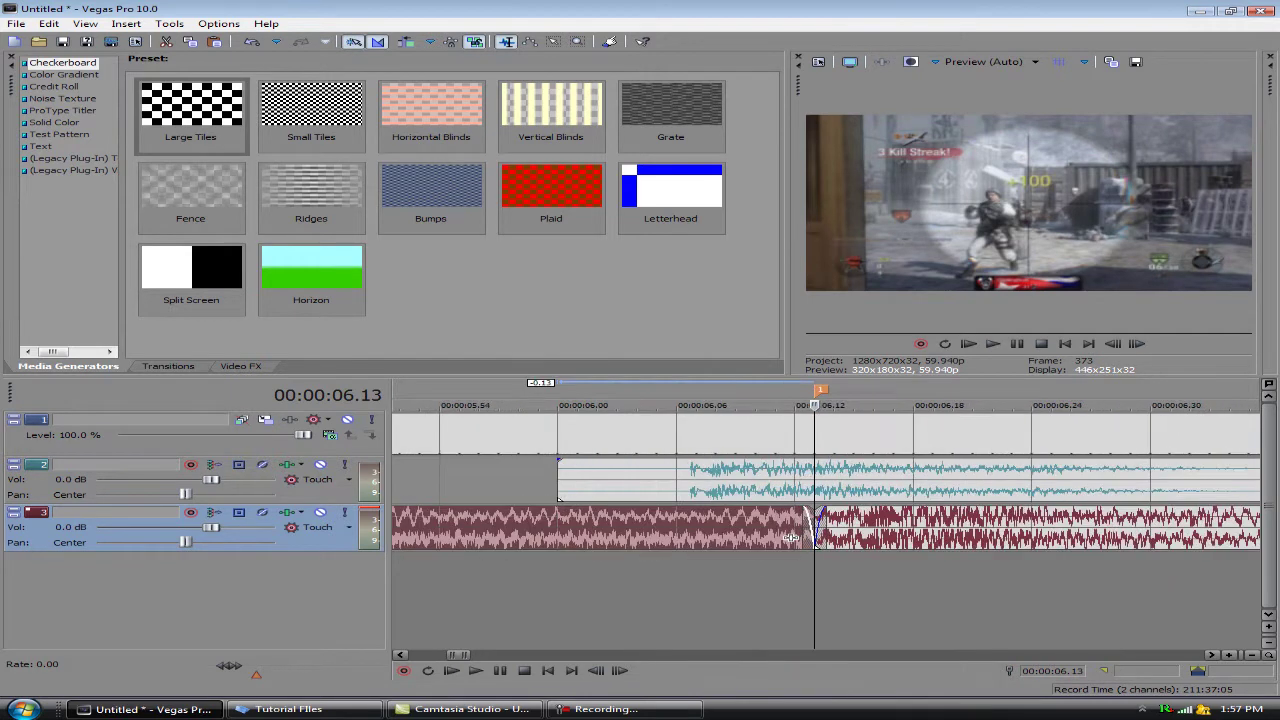
pyautogui.scroll(-8, 790, 537)
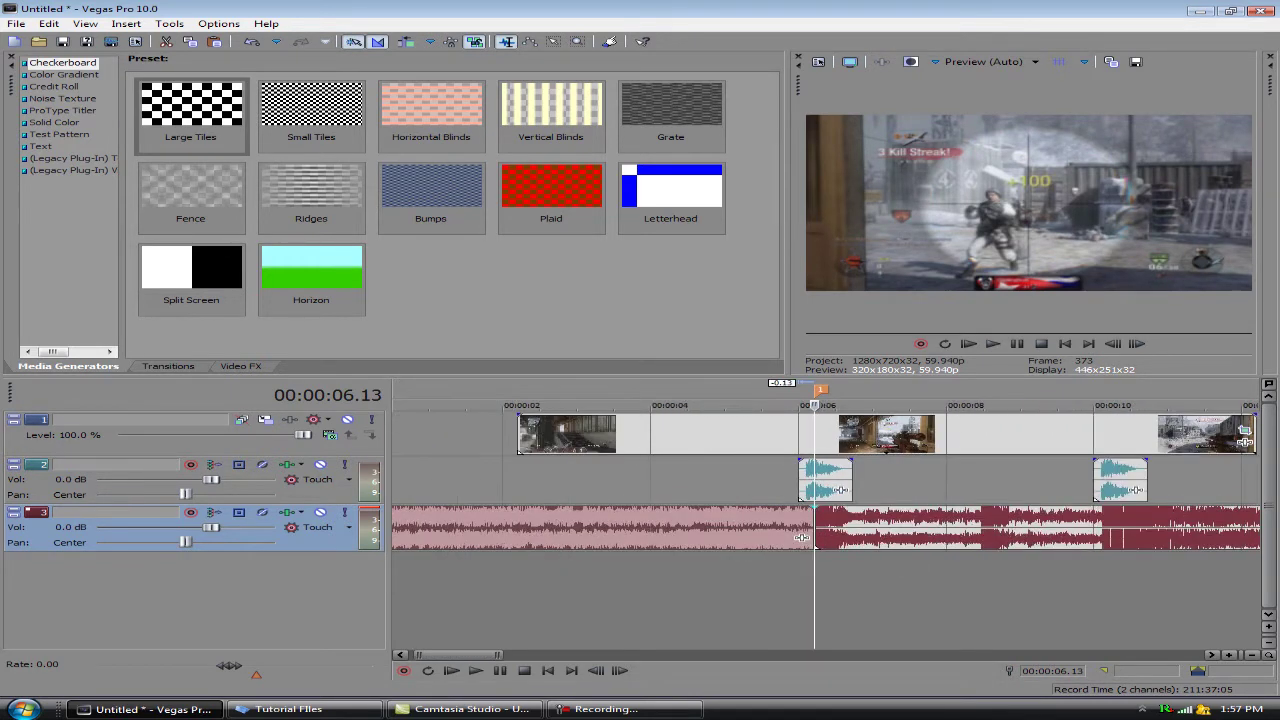
# Split the music event on track 3 at 00:00:10.06, where the last kill's gunshot peaks
pyautogui.click(1081, 537)
pyautogui.press('Right')
pyautogui.click(1094, 537)
pyautogui.scroll(2, 1094, 537)
pyautogui.press('Right')
pyautogui.press('Right')
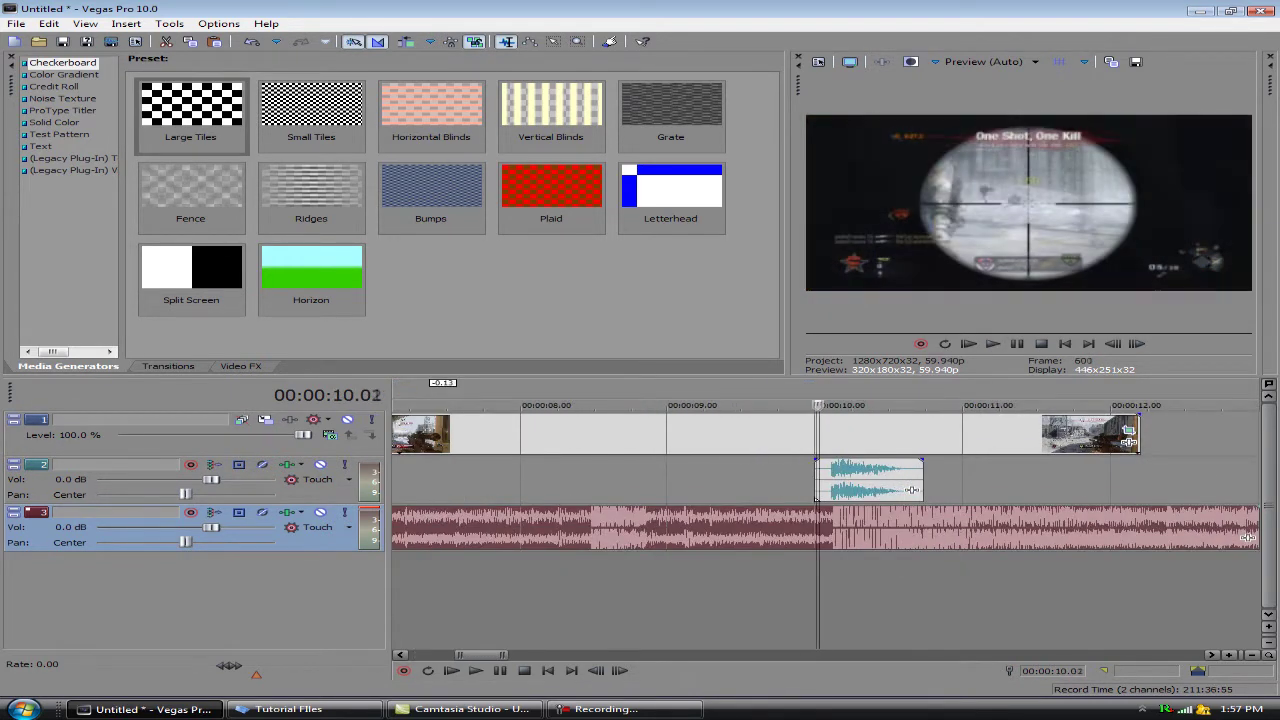
pyautogui.press('Right')
pyautogui.press('Right')
pyautogui.press('Right')
pyautogui.press('Right')
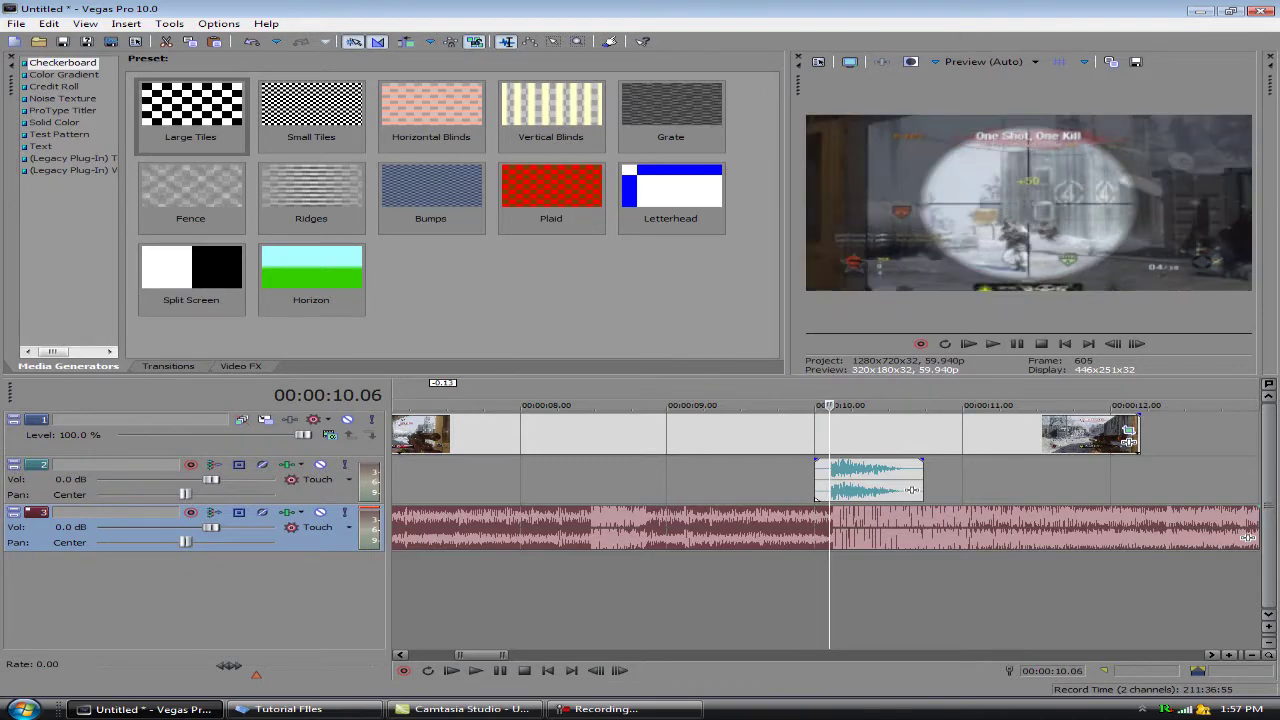
pyautogui.press('Down')
pyautogui.press('Down')
pyautogui.press('Down')
pyautogui.press('Down')
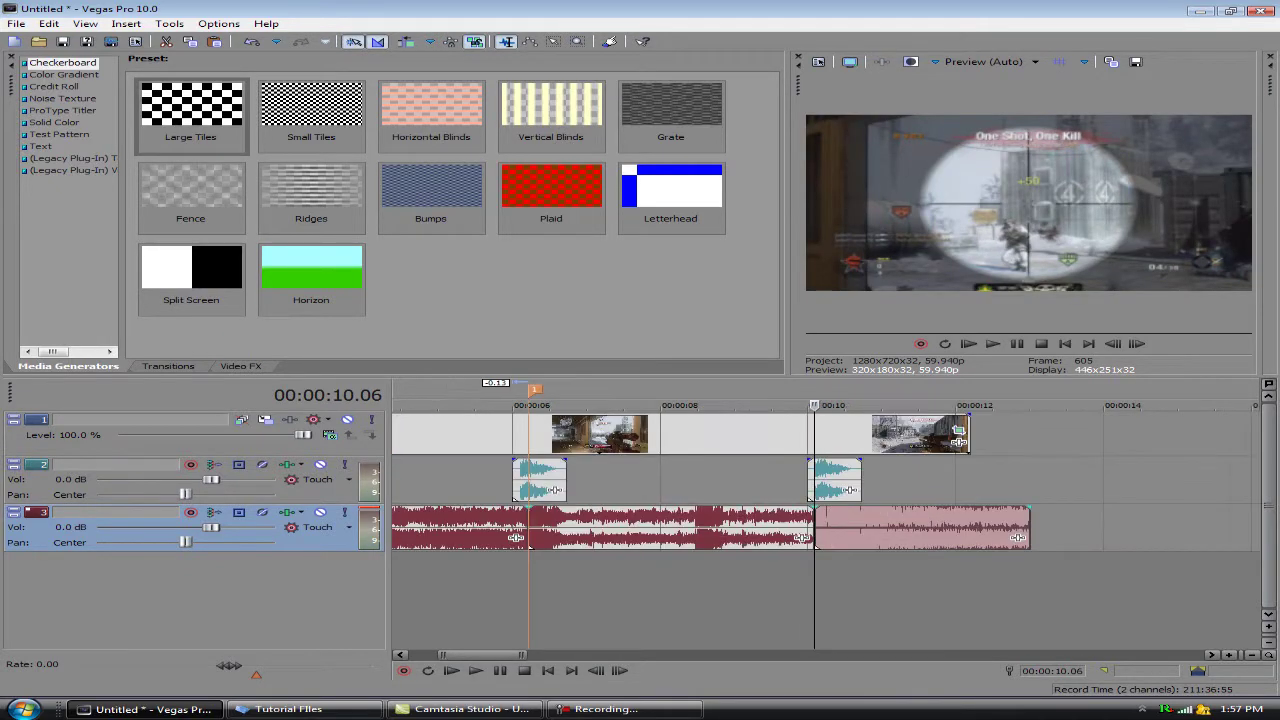
# Add the Amplitude Modulation plug-in as an audio event effect to the middle music section between the two splits
pyautogui.click(698, 527)
pyautogui.press('Up')
pyautogui.press('Up')
pyautogui.press('Up')
pyautogui.press('Up')
pyautogui.press('Up')
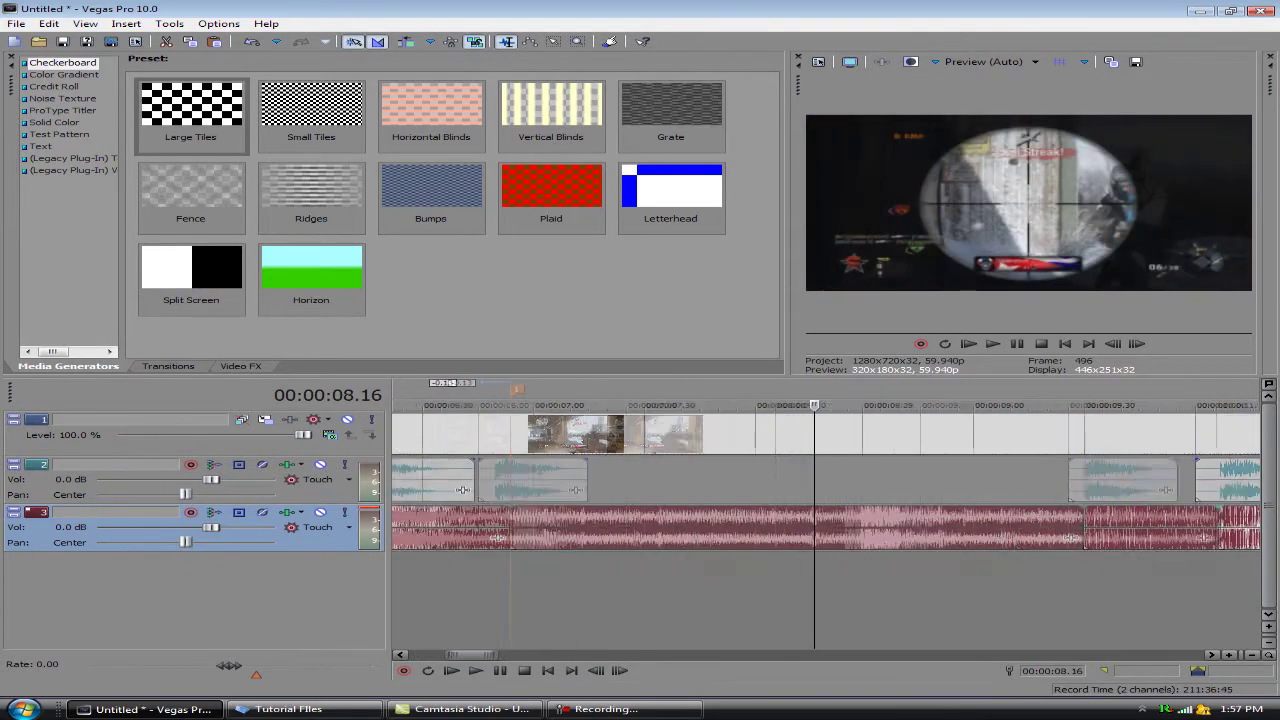
pyautogui.press('Right')
pyautogui.press('Down')
pyautogui.press('Down')
pyautogui.press('Down')
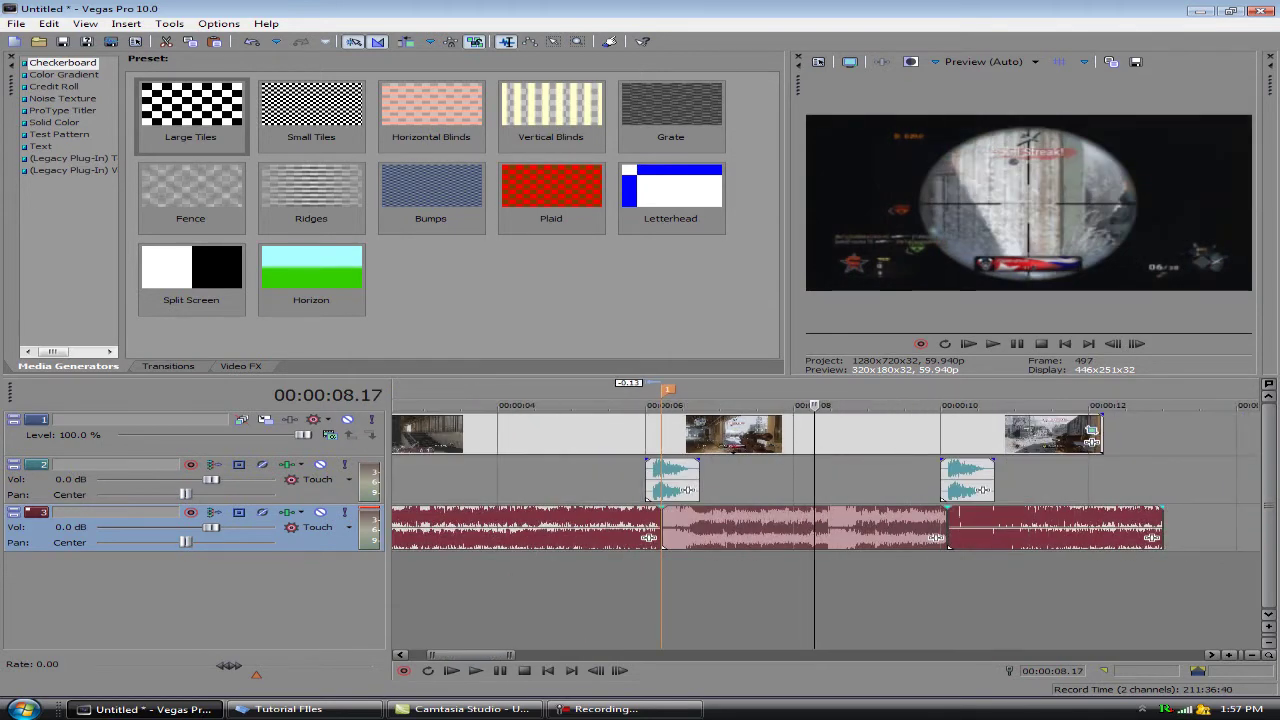
pyautogui.click(936, 538)
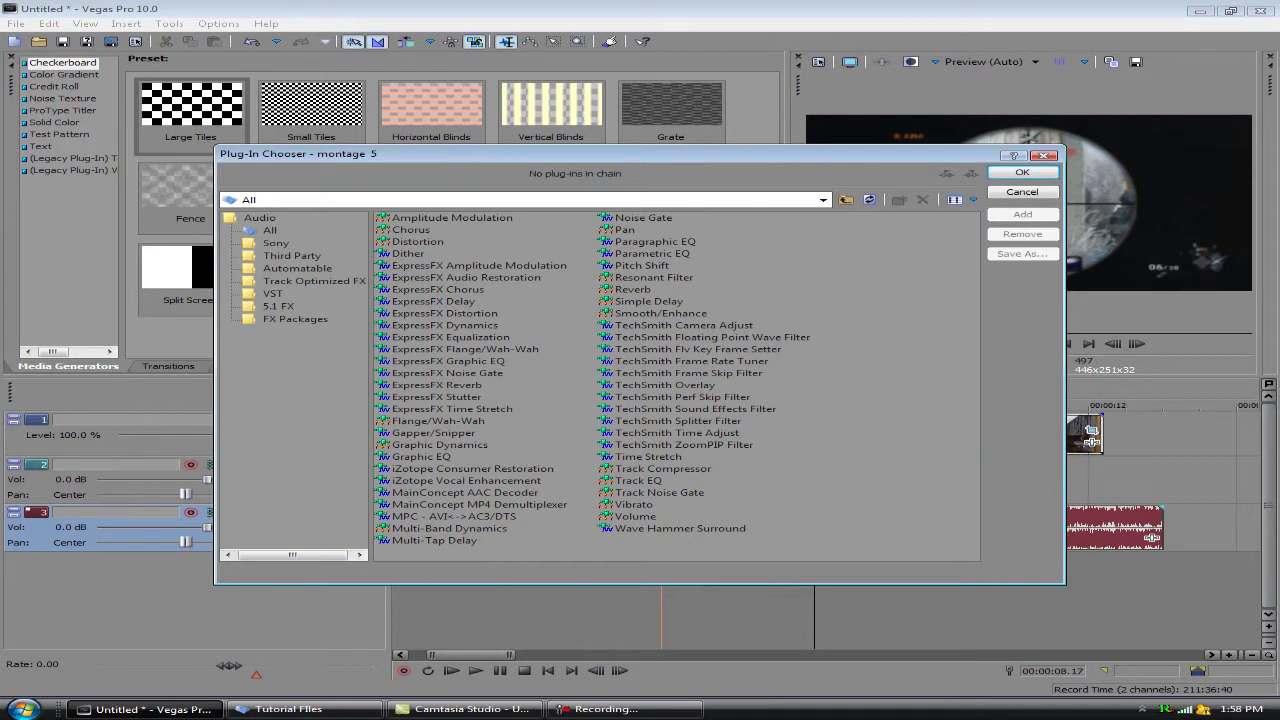
pyautogui.click(451, 217)
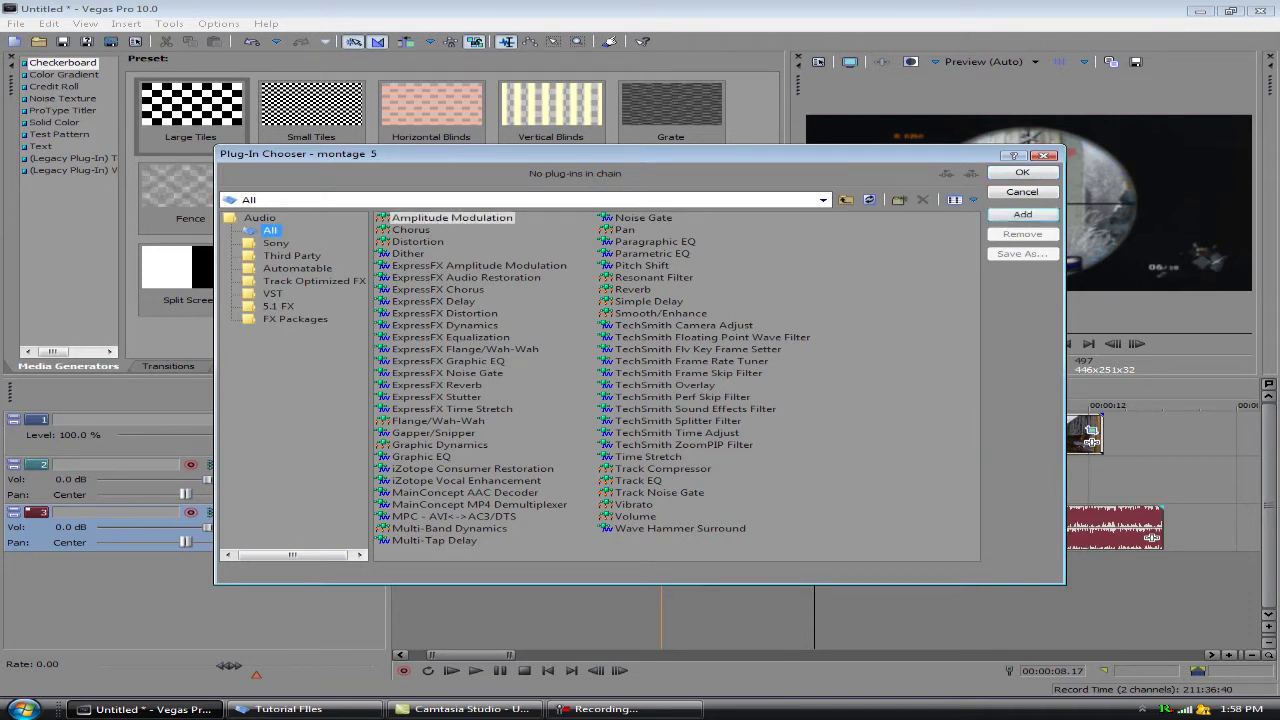
pyautogui.click(1021, 214)
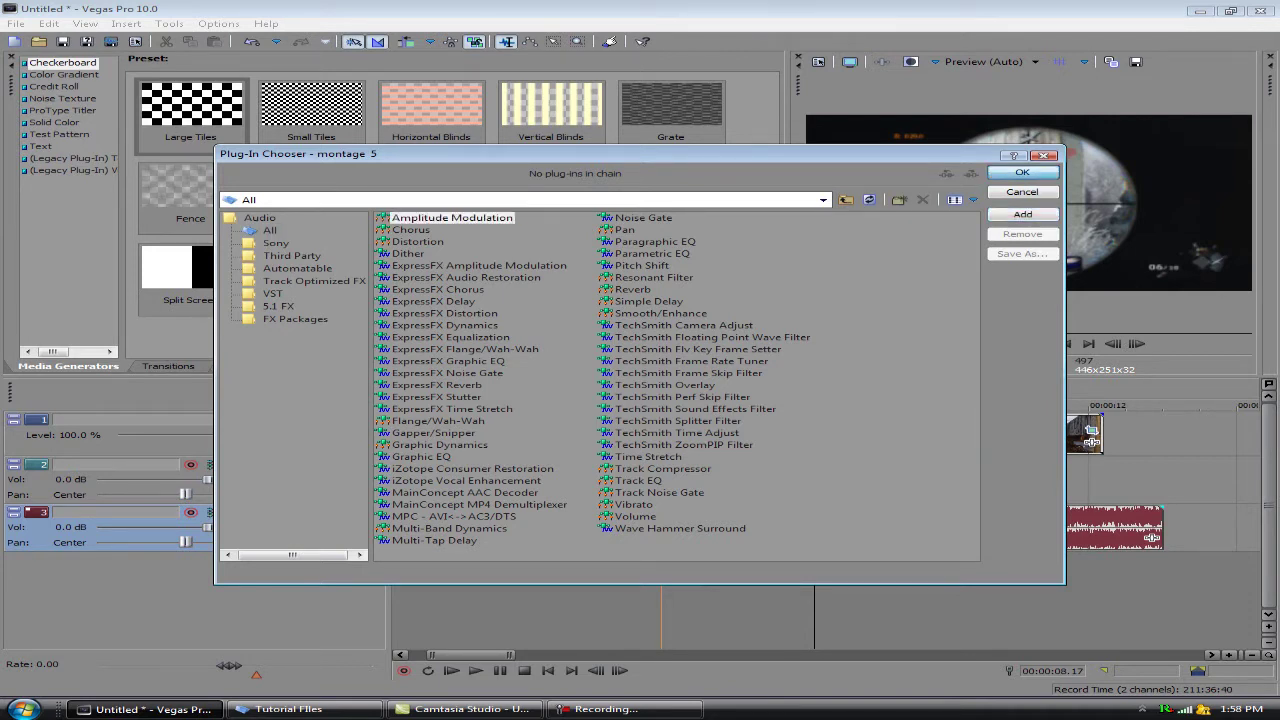
pyautogui.click(1021, 172)
pyautogui.press('Return')
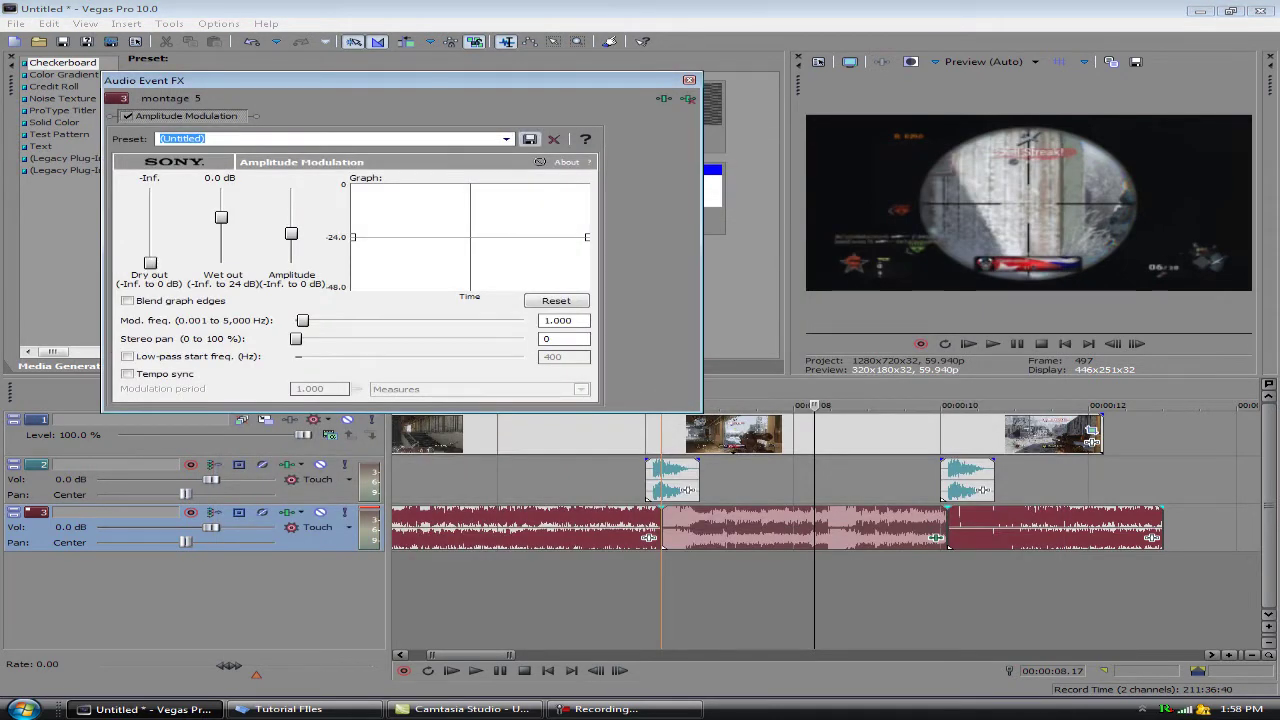
# Apply the xxjvilex mufflew preset to the Amplitude Modulation effect and close the effect window
pyautogui.click(506, 139)
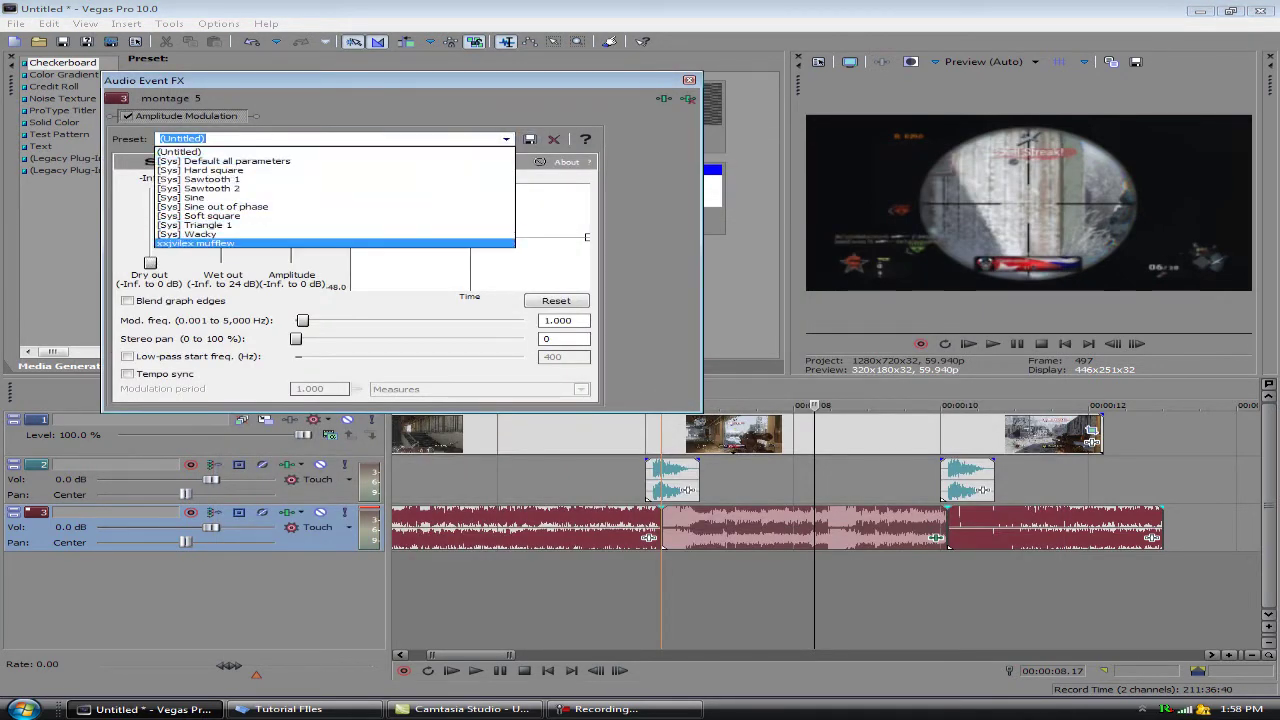
pyautogui.press('Return')
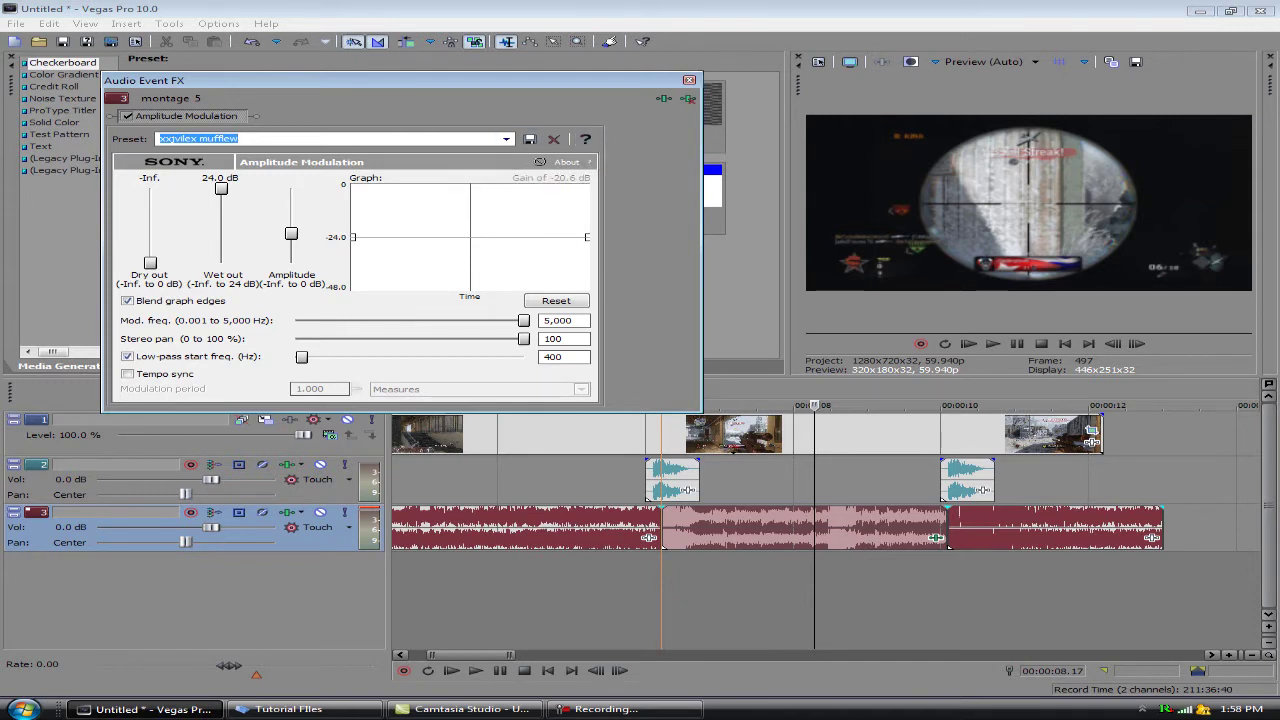
pyautogui.click(240, 138)
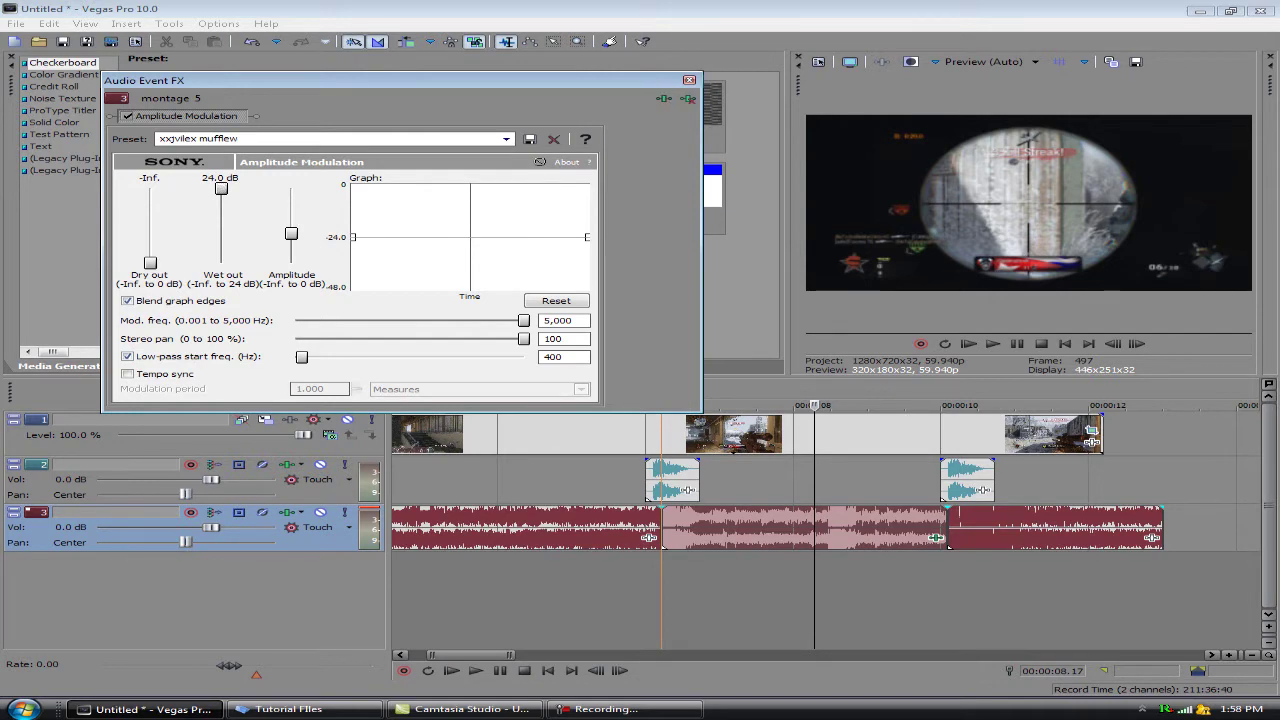
pyautogui.click(689, 80)
# Play the timeline from 00:00:05.54 through the last kill to check the muffled music and gunshots
pyautogui.click(637, 590)
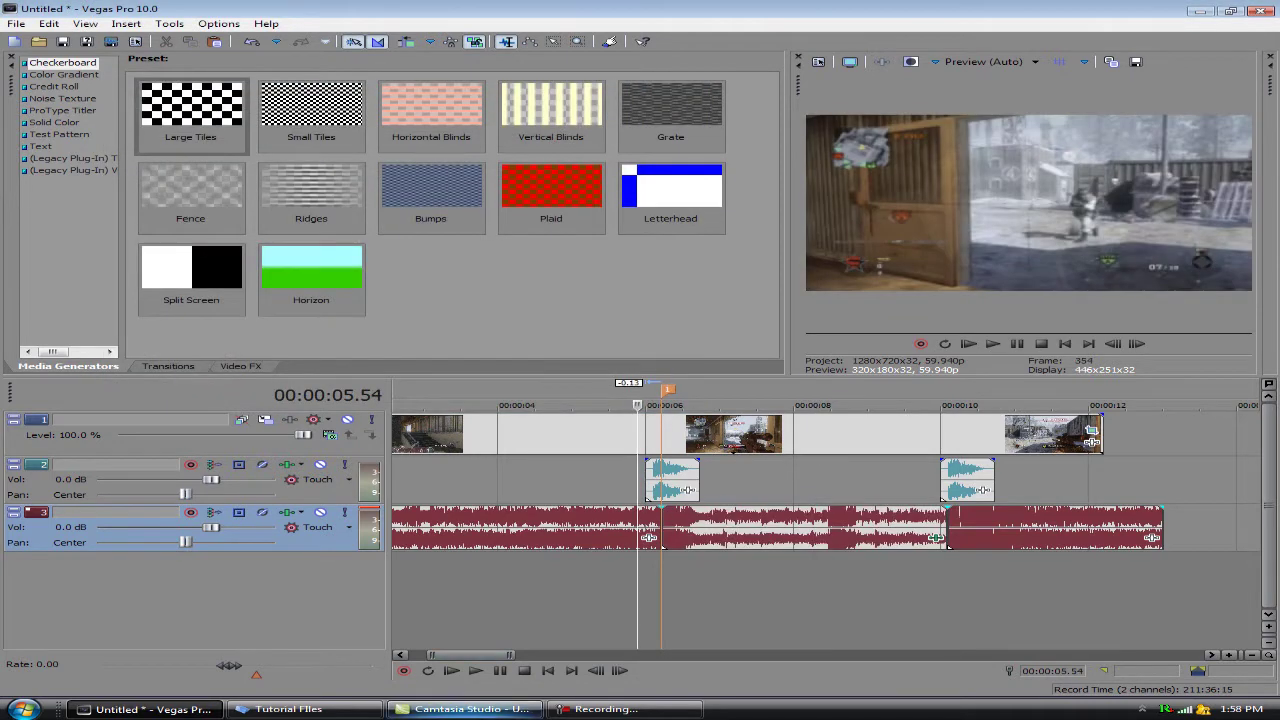
pyautogui.click(476, 671)
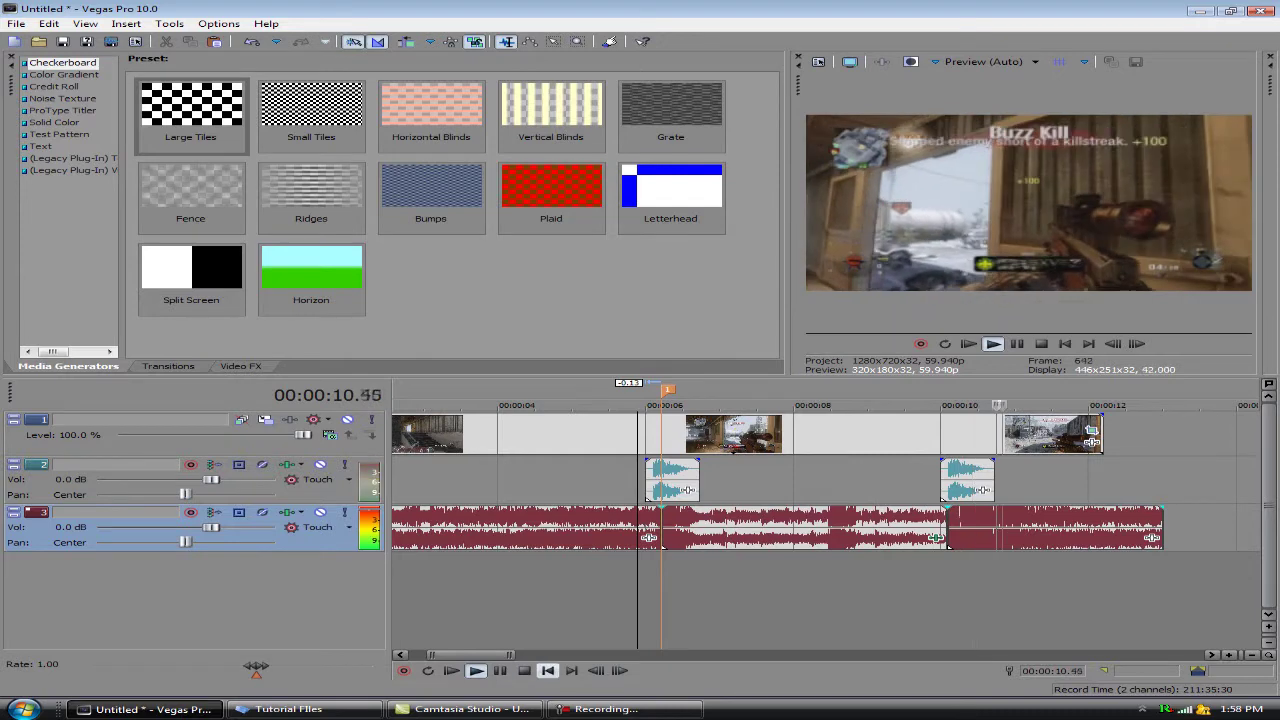
pyautogui.click(525, 671)
# Copy the gunshot event near 6 seconds and paste it on track 2 at about 8 seconds for the middle kill
pyautogui.rightClick(668, 469)
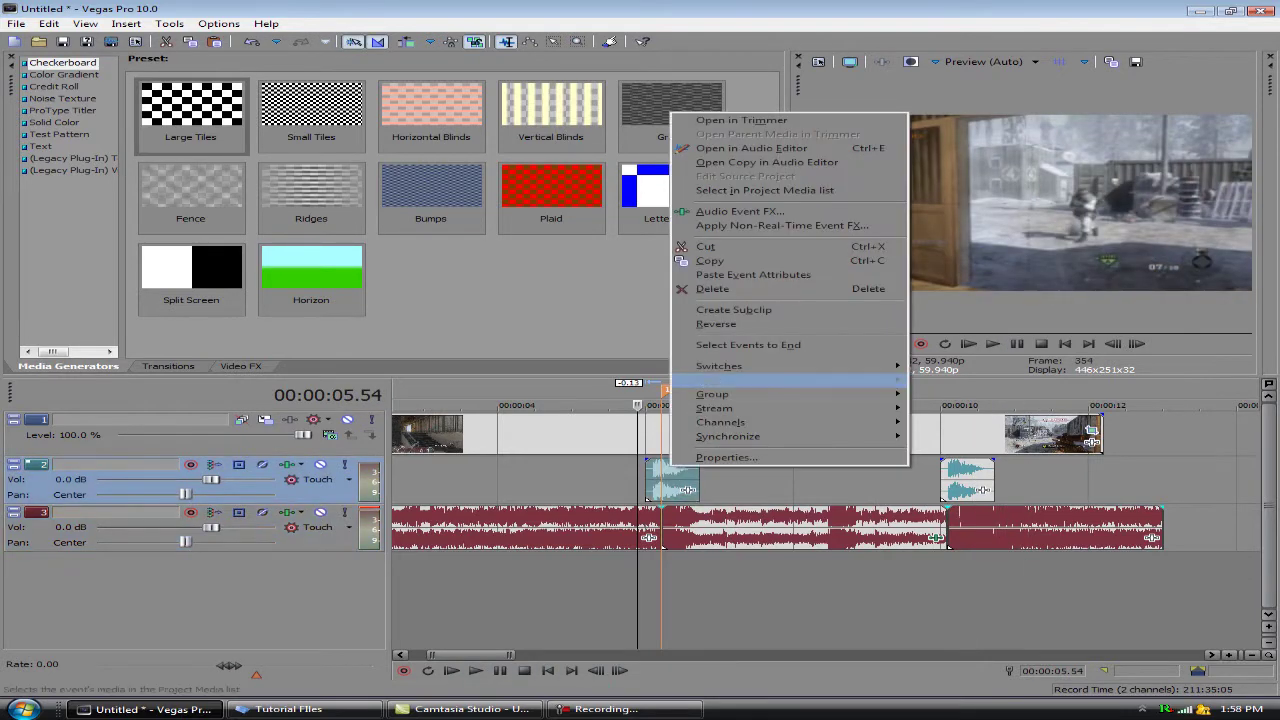
pyautogui.click(697, 261)
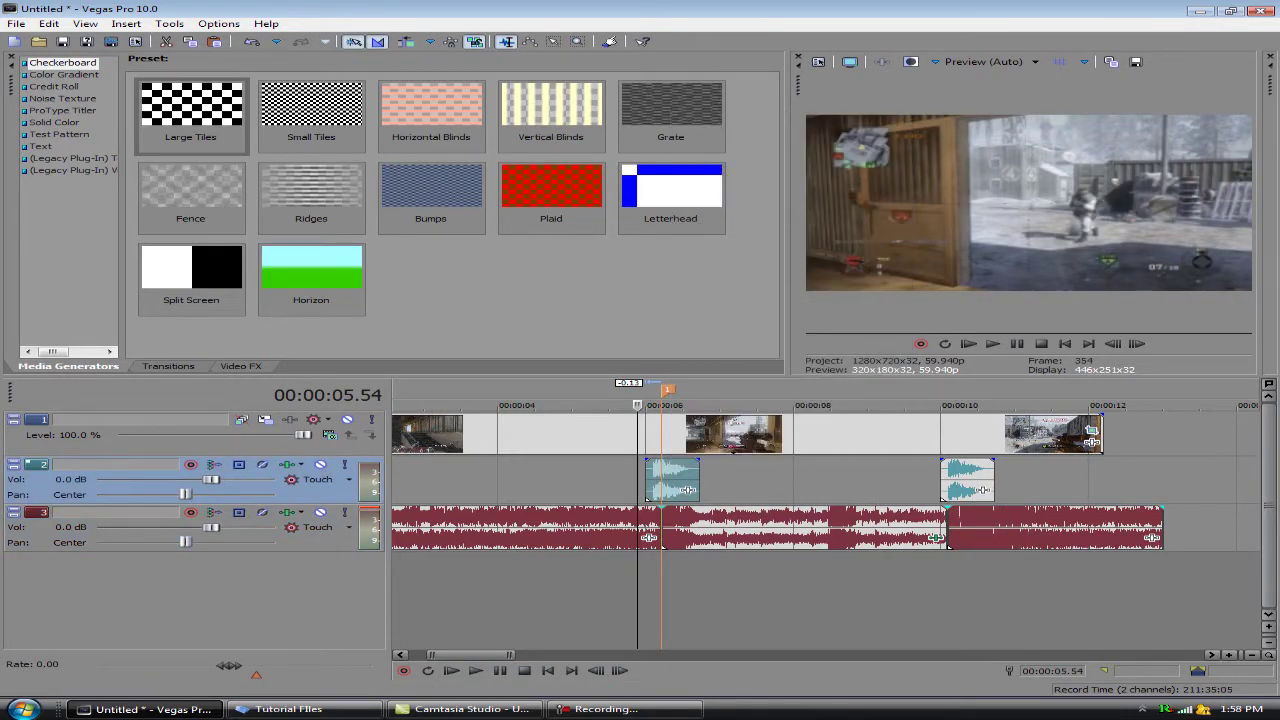
pyautogui.rightClick(813, 475)
pyautogui.click(843, 484)
pyautogui.click(837, 475)
pyautogui.scroll(3, 837, 475)
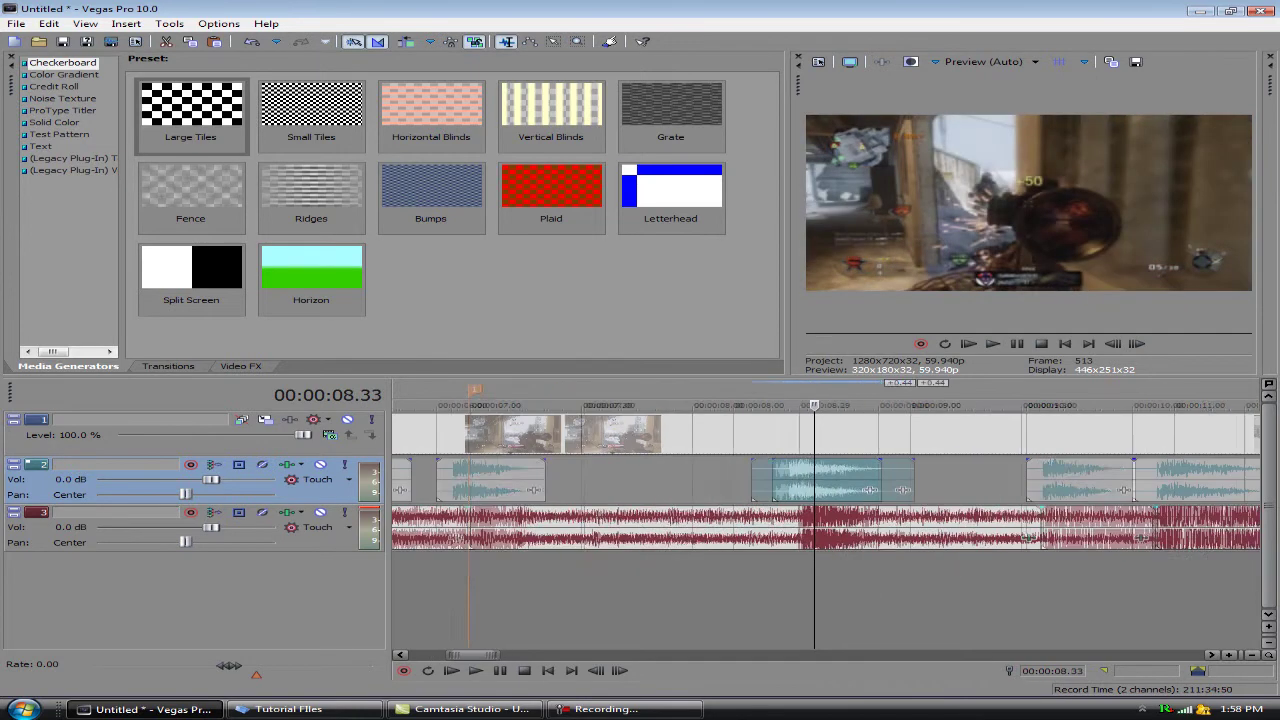
# Find the middle kill's shot frame and shift the pasted gunshot event slightly later so its shot starts at 00:00:08.26
pyautogui.press('Right')
pyautogui.press('Right')
pyautogui.press('Right')
pyautogui.click(723, 475)
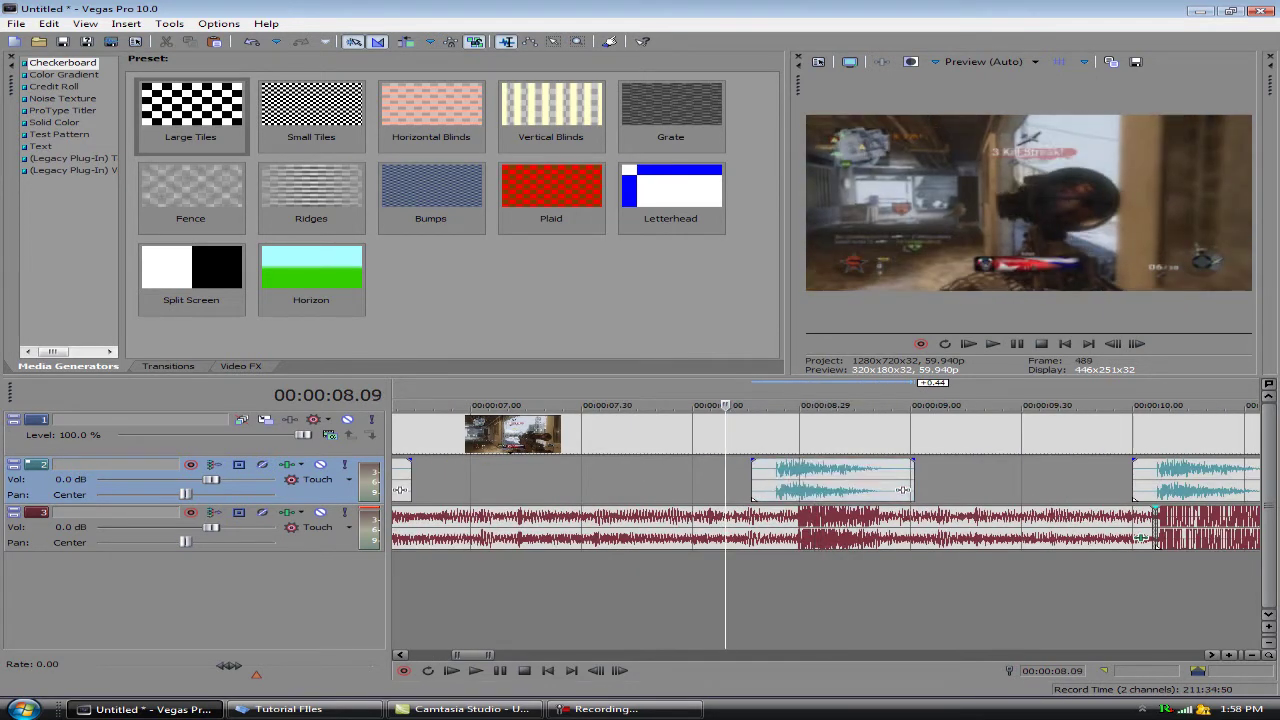
pyautogui.press('Right')
pyautogui.press('Right')
pyautogui.press('Right')
pyautogui.press('Right')
pyautogui.press('Right')
pyautogui.press('Right')
pyautogui.press('Right')
pyautogui.press('Right')
pyautogui.press('Right')
pyautogui.press('Right')
pyautogui.press('Right')
pyautogui.press('Right')
pyautogui.press('Right')
pyautogui.press('Right')
pyautogui.moveTo(777, 405); pyautogui.dragTo(788, 405)
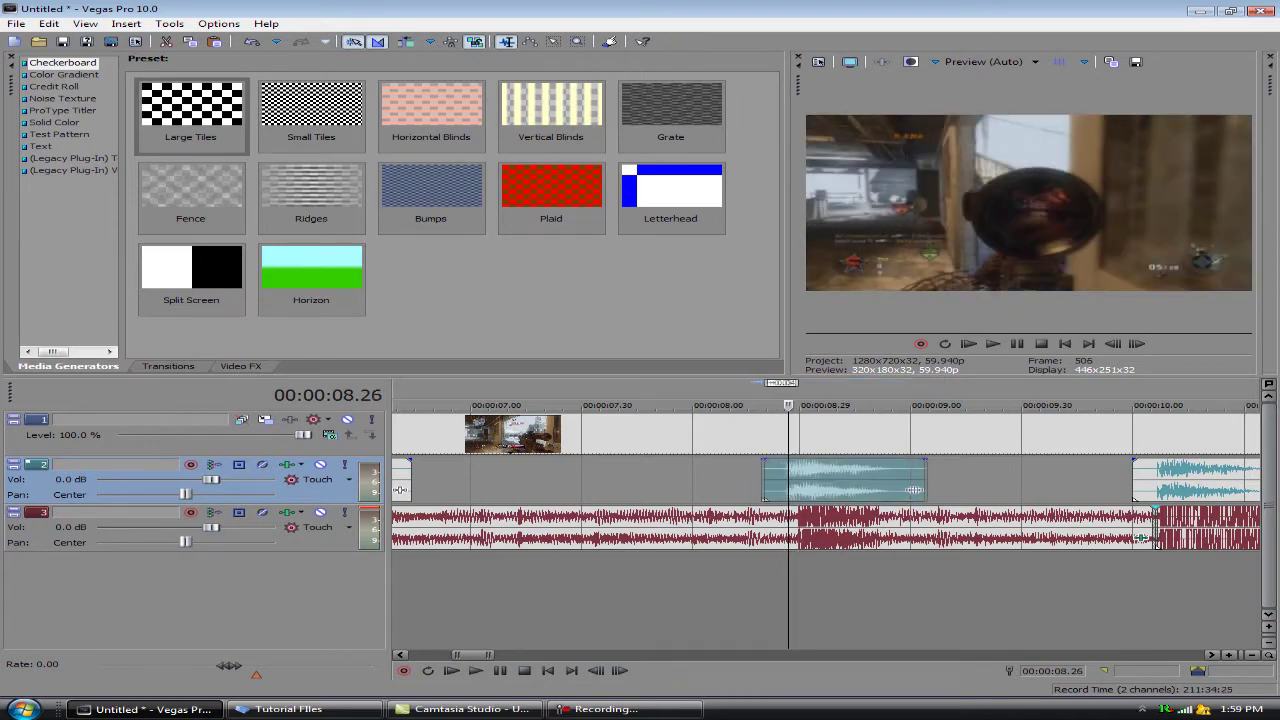
# Play the timeline from 00:00:05.41 to the end of the clip to check all three gunshots against the kills
pyautogui.scroll(-4, 1011, 438)
pyautogui.press('space')
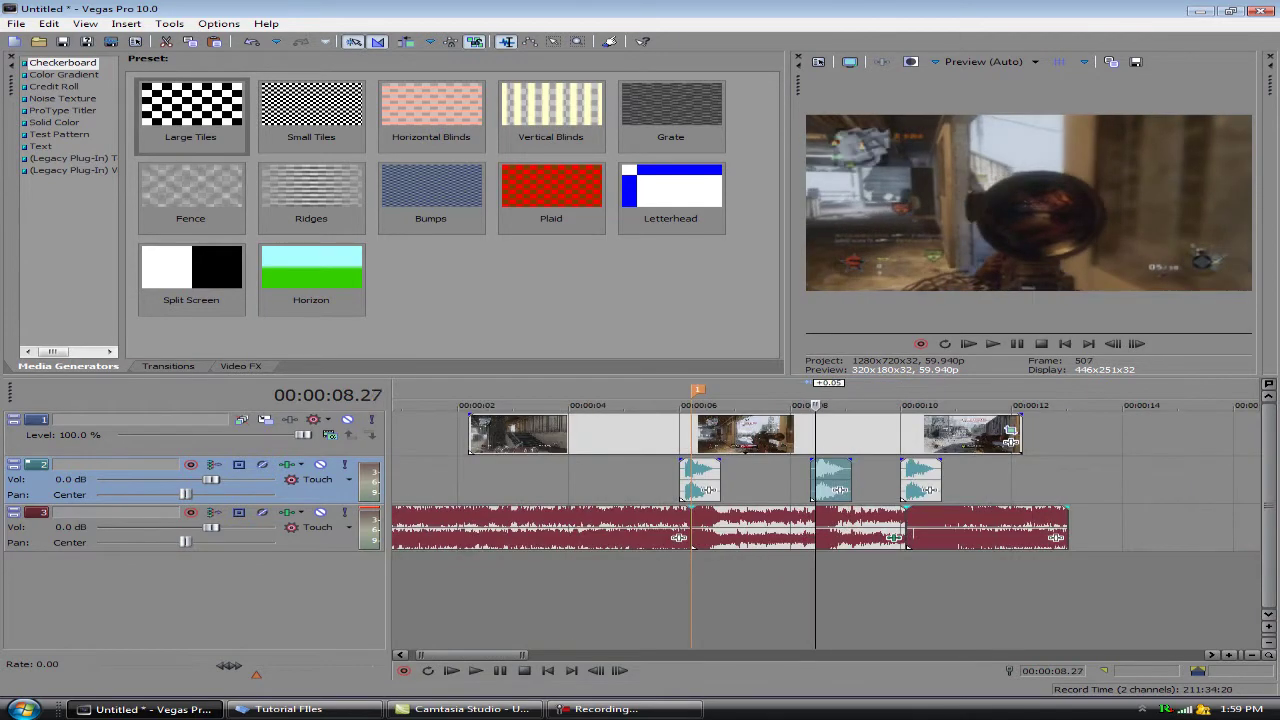
pyautogui.click(660, 590)
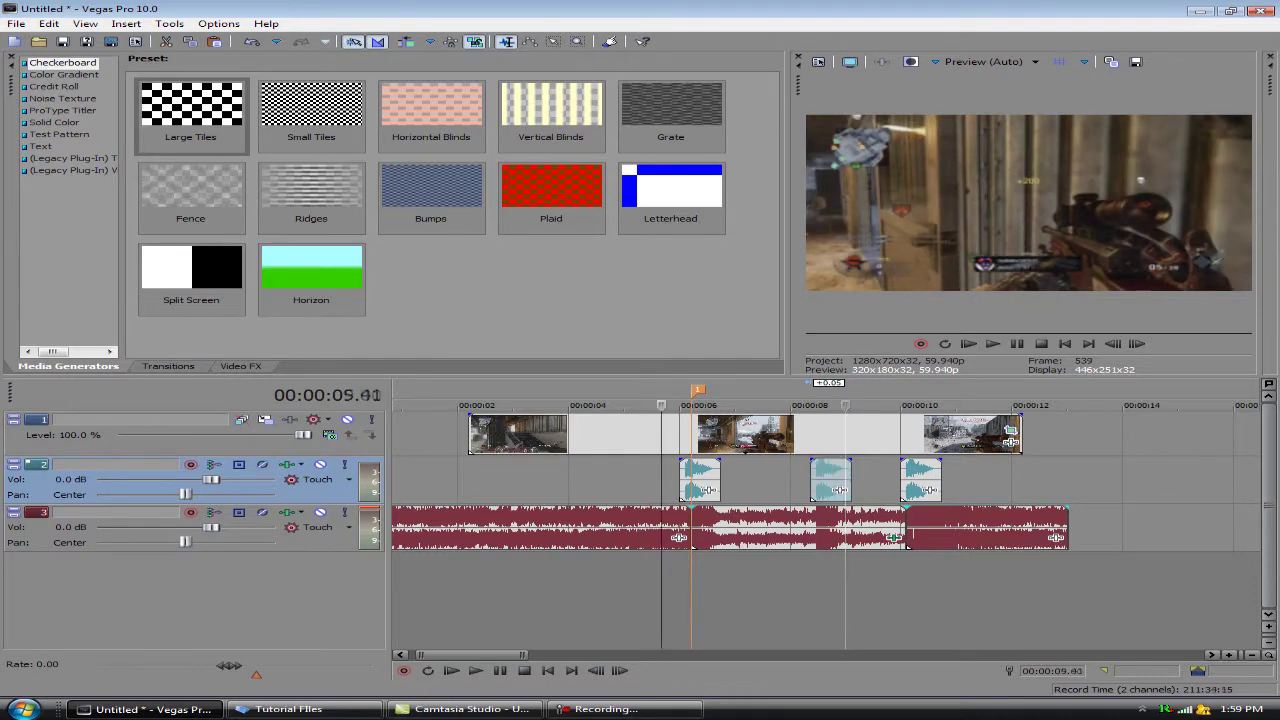
pyautogui.click(475, 670)
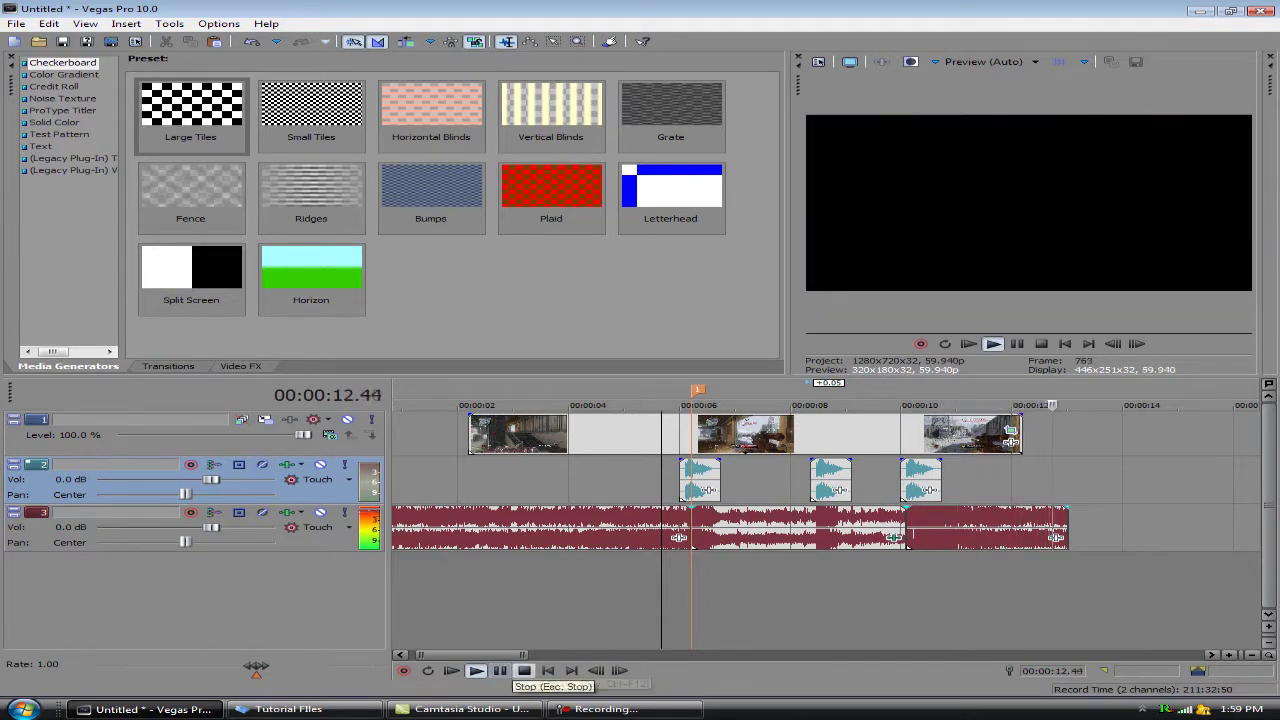
pyautogui.click(524, 670)
# Insert a new empty audio track above the gunshot track
pyautogui.click(936, 480)
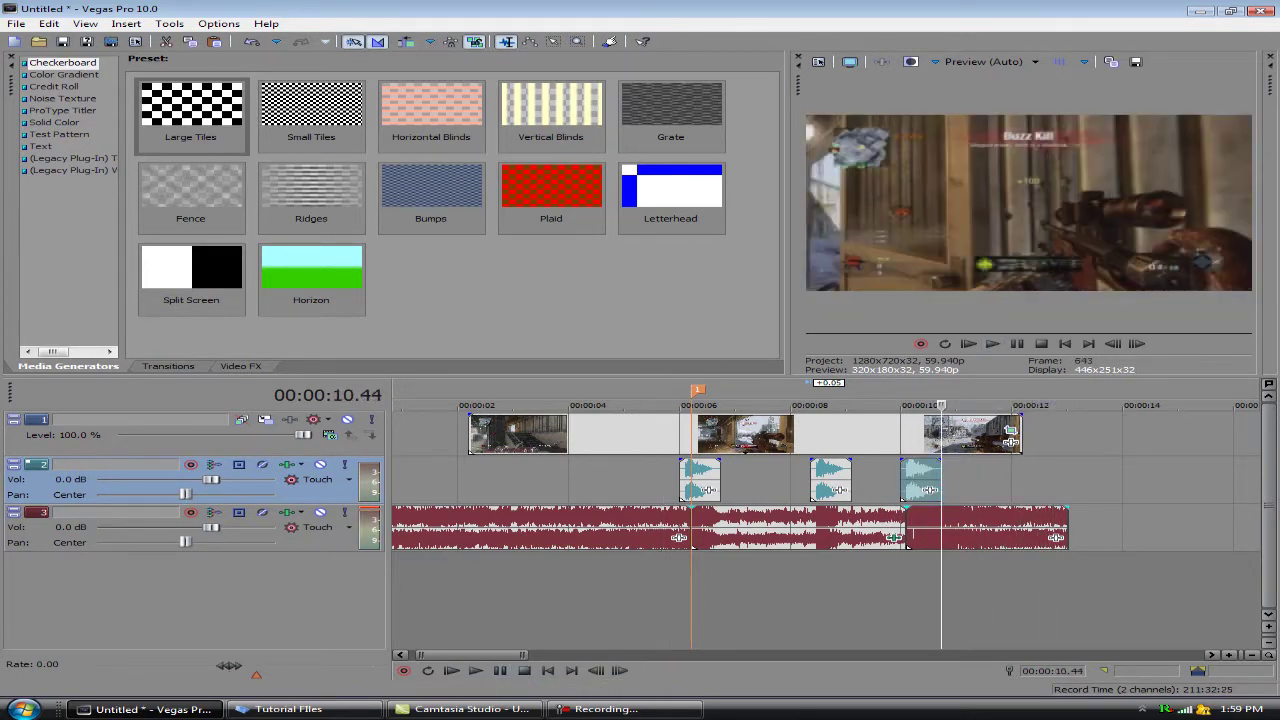
pyautogui.scroll(1, 936, 480)
pyautogui.rightClick(864, 482)
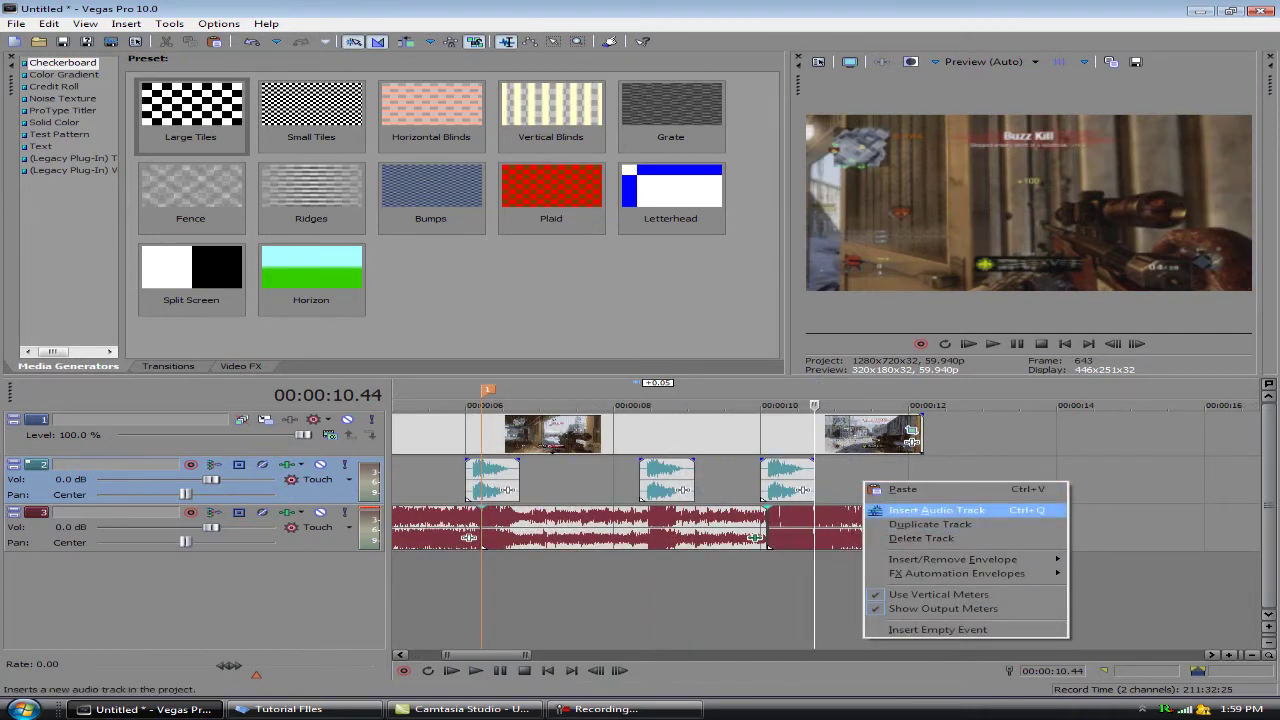
pyautogui.click(936, 510)
# Lower the event gain of the last music section, after the split near 10 seconds, all the way down to silence
pyautogui.click(772, 585)
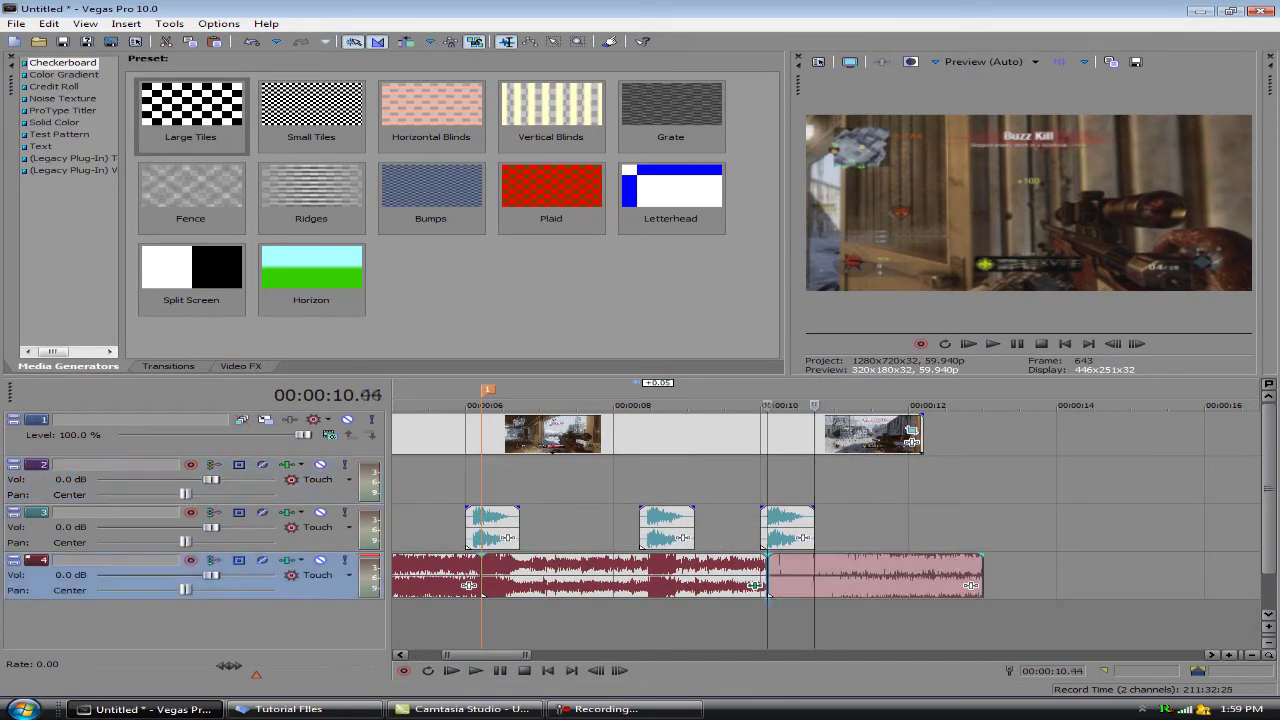
pyautogui.scroll(5, 812, 588)
pyautogui.press('Right')
pyautogui.press('Right')
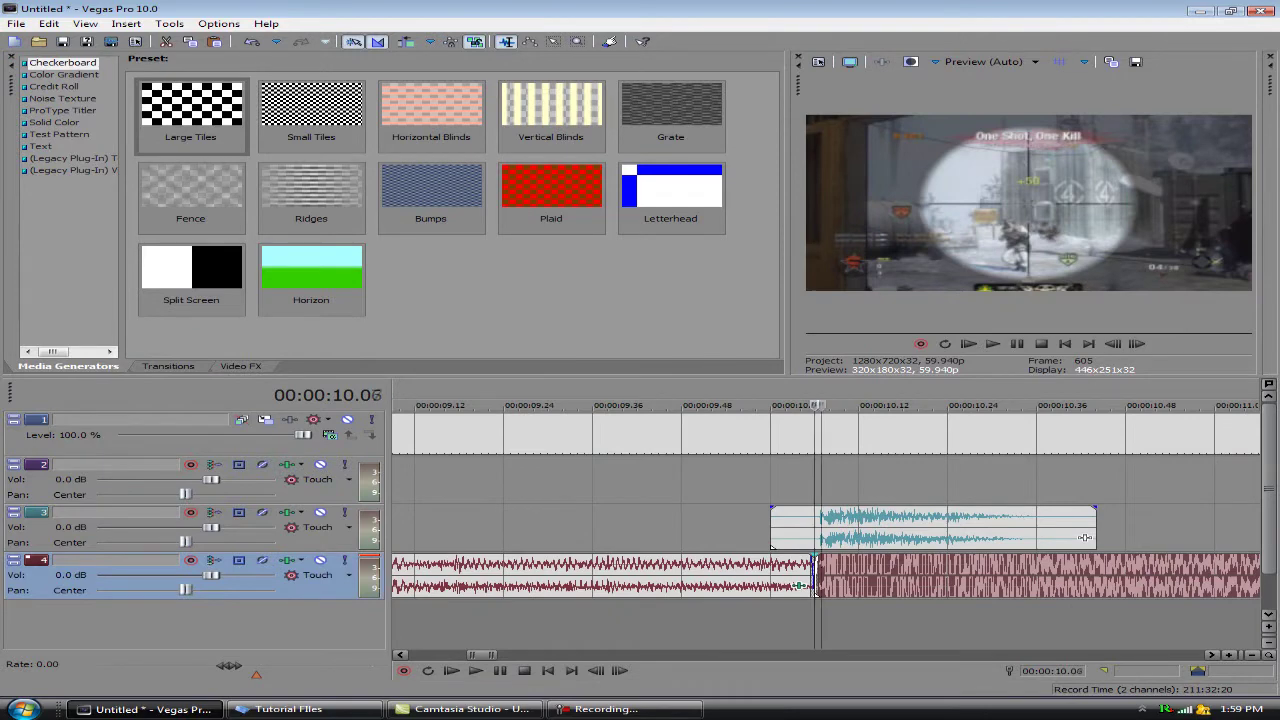
pyautogui.press('Right')
pyautogui.press('Right')
pyautogui.press('Right')
pyautogui.press('Right')
pyautogui.press('Right')
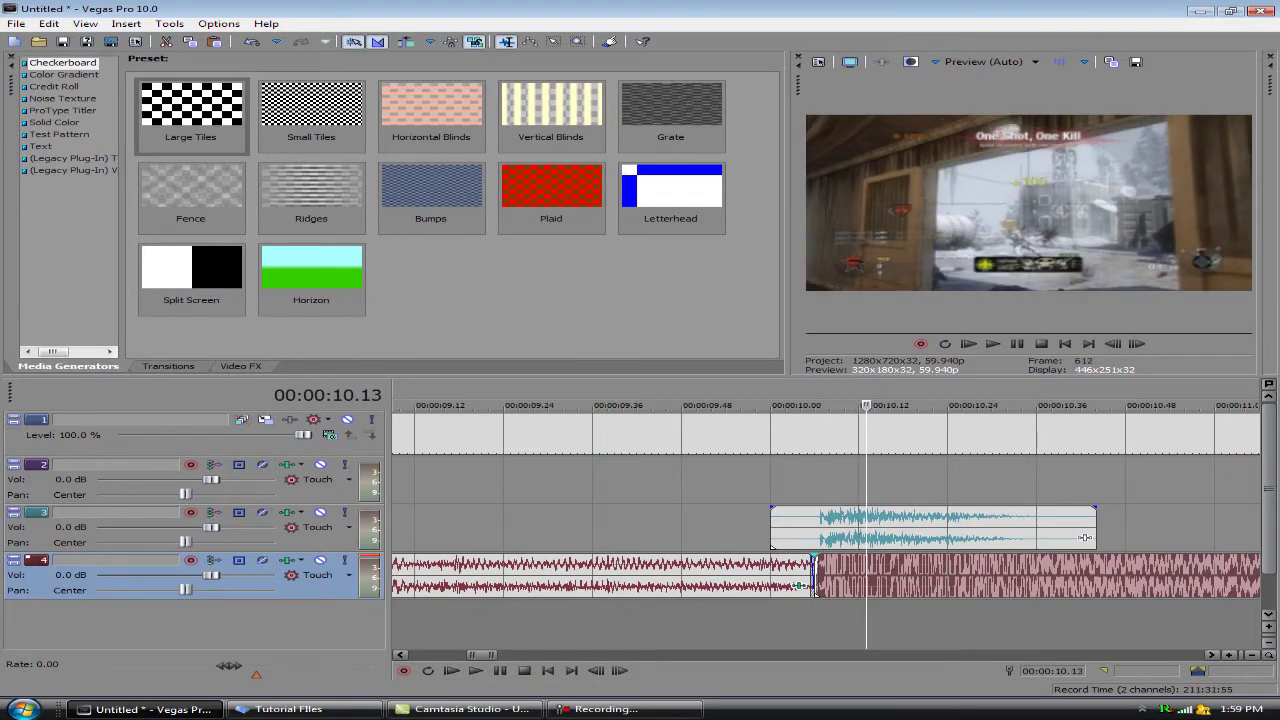
pyautogui.moveTo(897, 557); pyautogui.dragTo(897, 597)
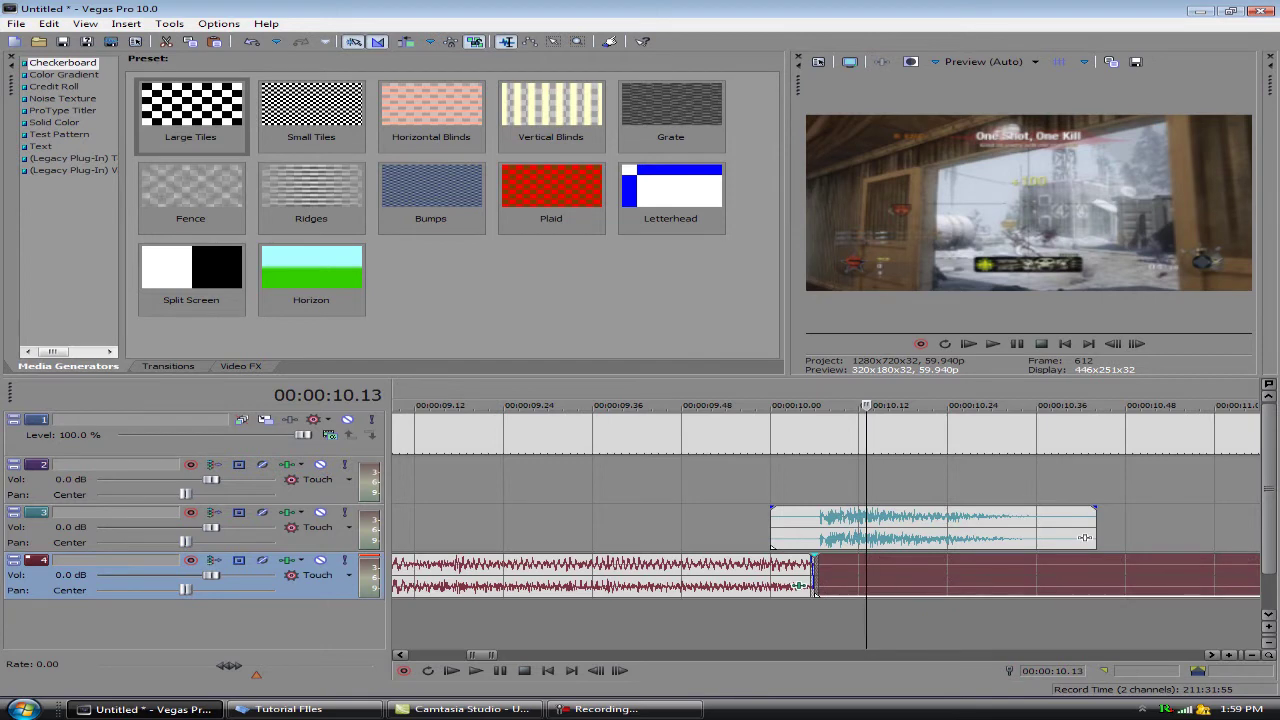
# Import Explosion_Debris.wav from the Tutorial Files folder on the Desktop onto the empty audio track at 00:00:10.09
pyautogui.press('Left')
pyautogui.press('Left')
pyautogui.press('Left')
pyautogui.press('Left')
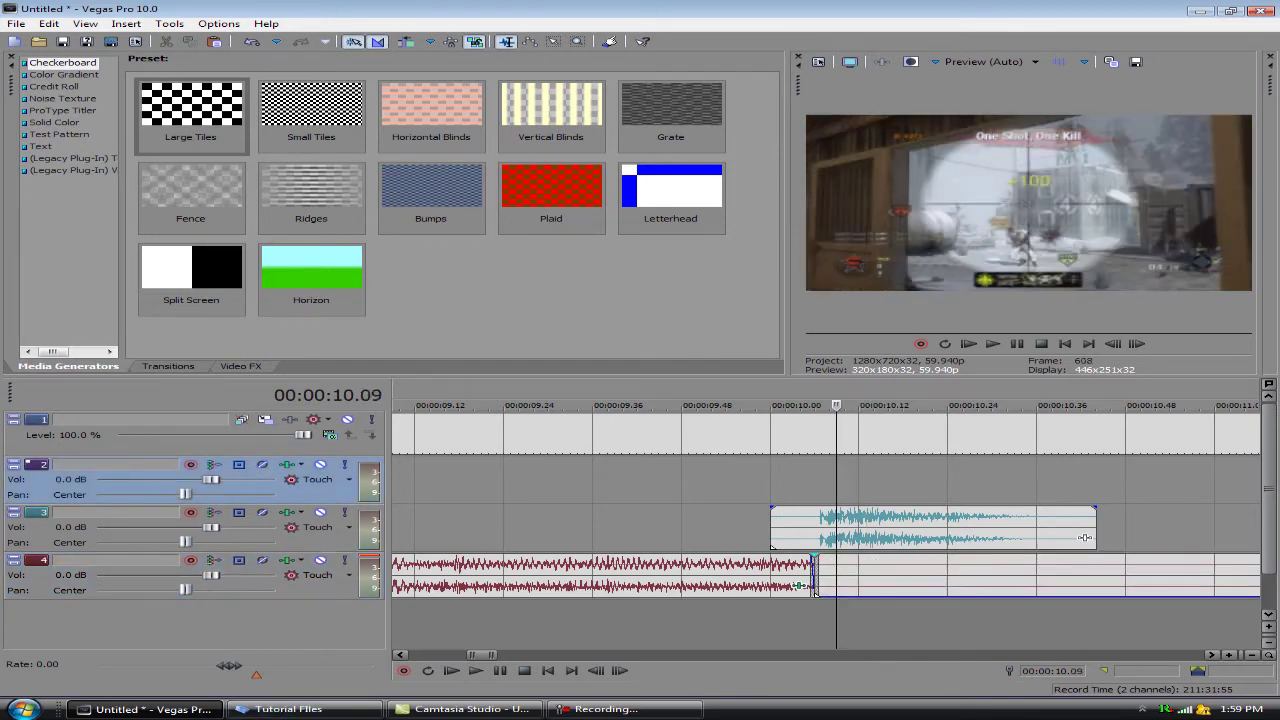
pyautogui.press('alt')
pyautogui.press('Down')
pyautogui.press('o')
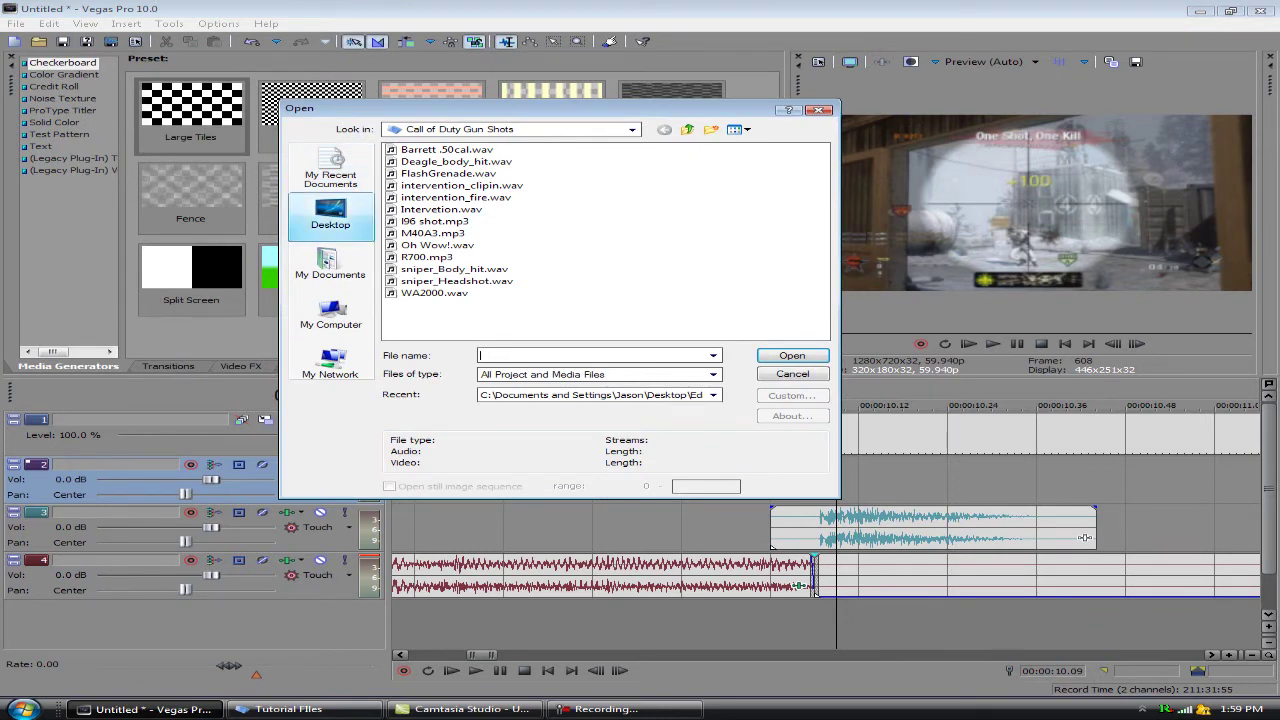
pyautogui.click(330, 214)
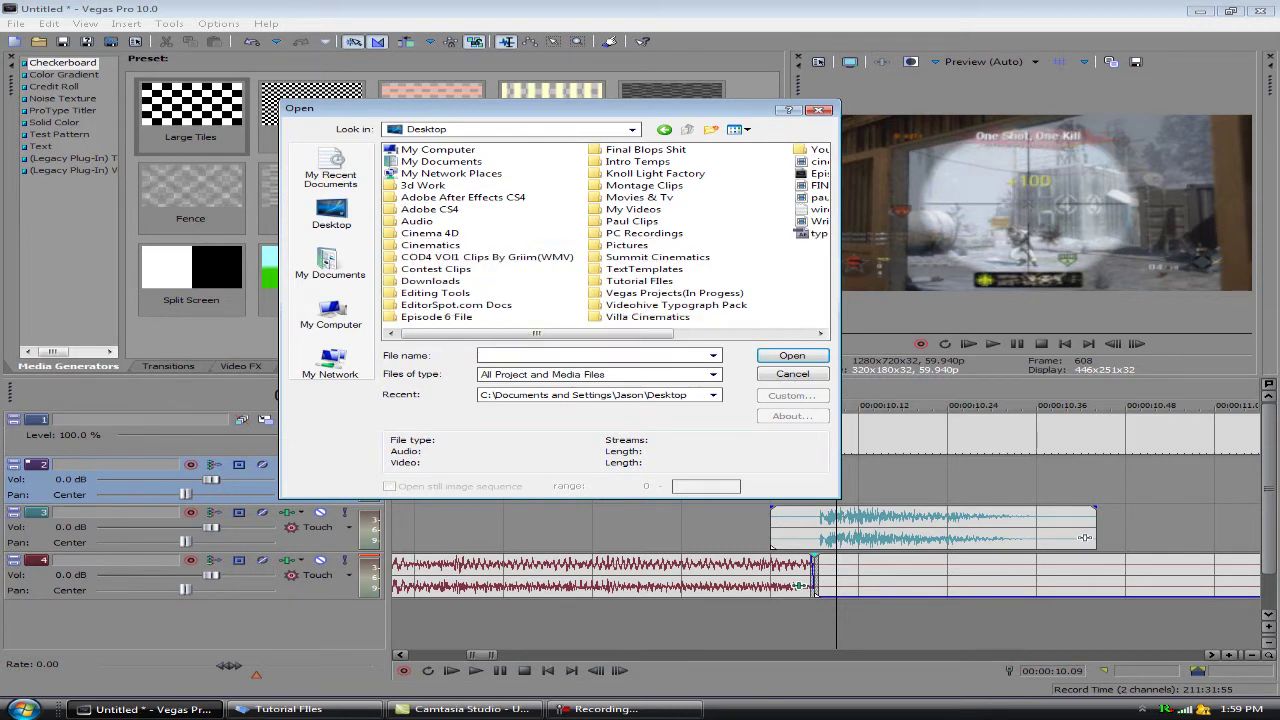
pyautogui.hscroll(1, 605, 235)
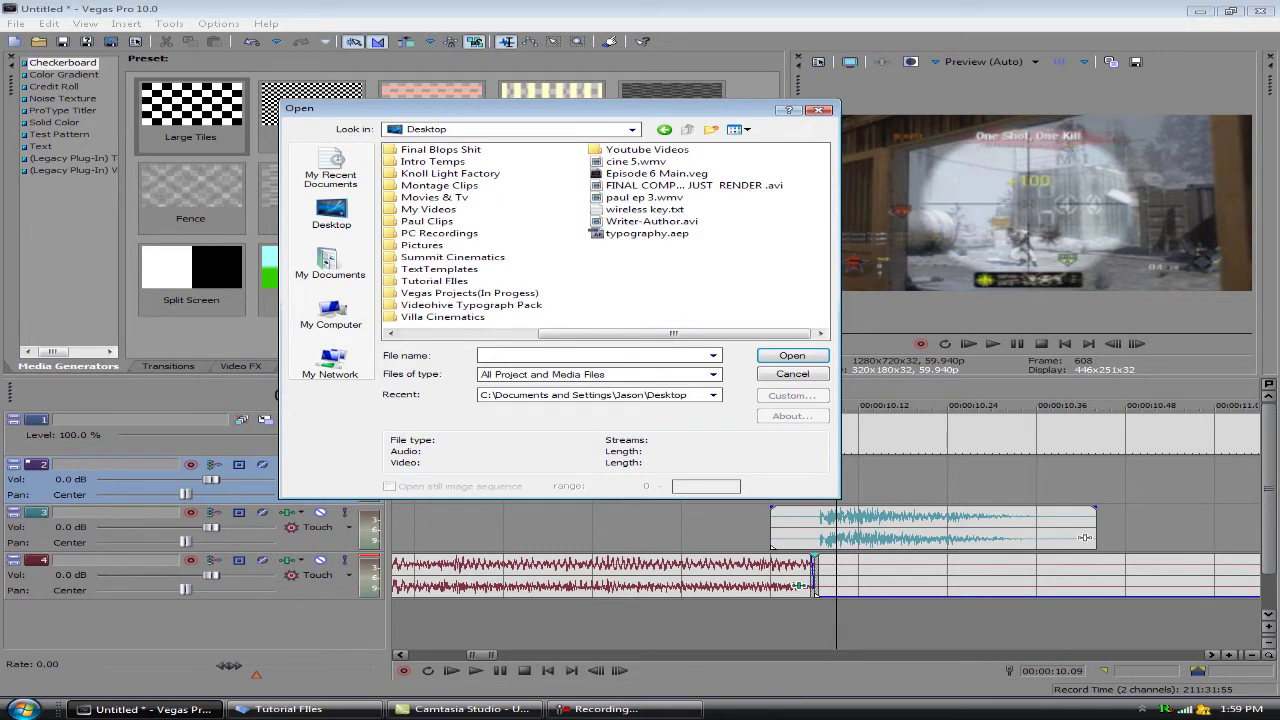
pyautogui.doubleClick(434, 281)
pyautogui.click(456, 149)
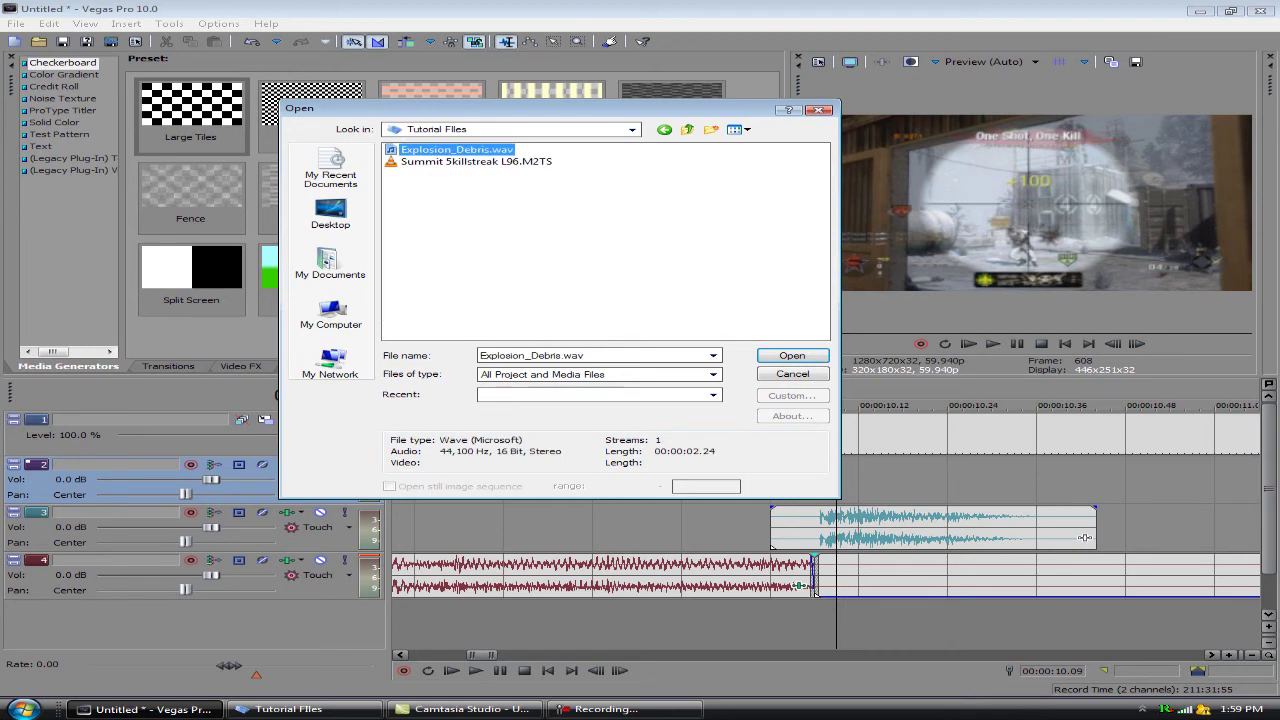
pyautogui.press('Return')
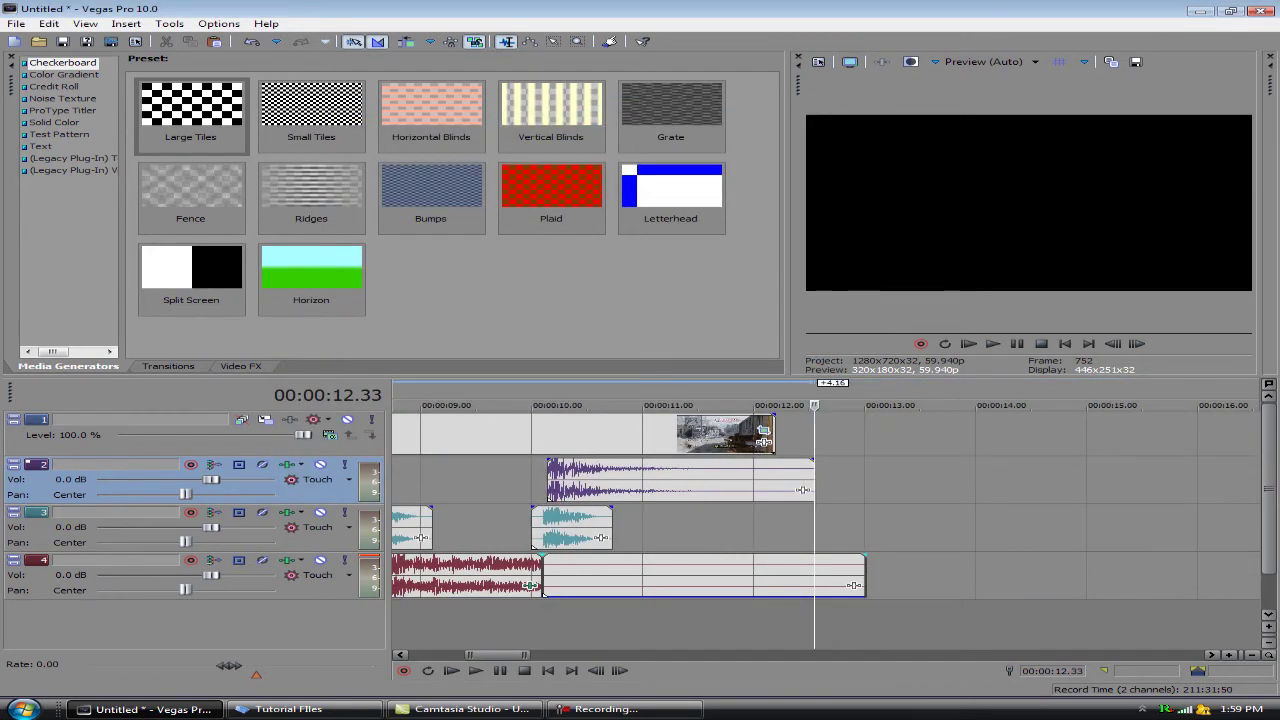
# Shift the explosion event three frames earlier to line up with the last gunshot, and raise its track volume to 5.9 dB
pyautogui.click(549, 480)
pyautogui.scroll(3, 826, 505)
pyautogui.moveTo(830, 480); pyautogui.dragTo(815, 480)
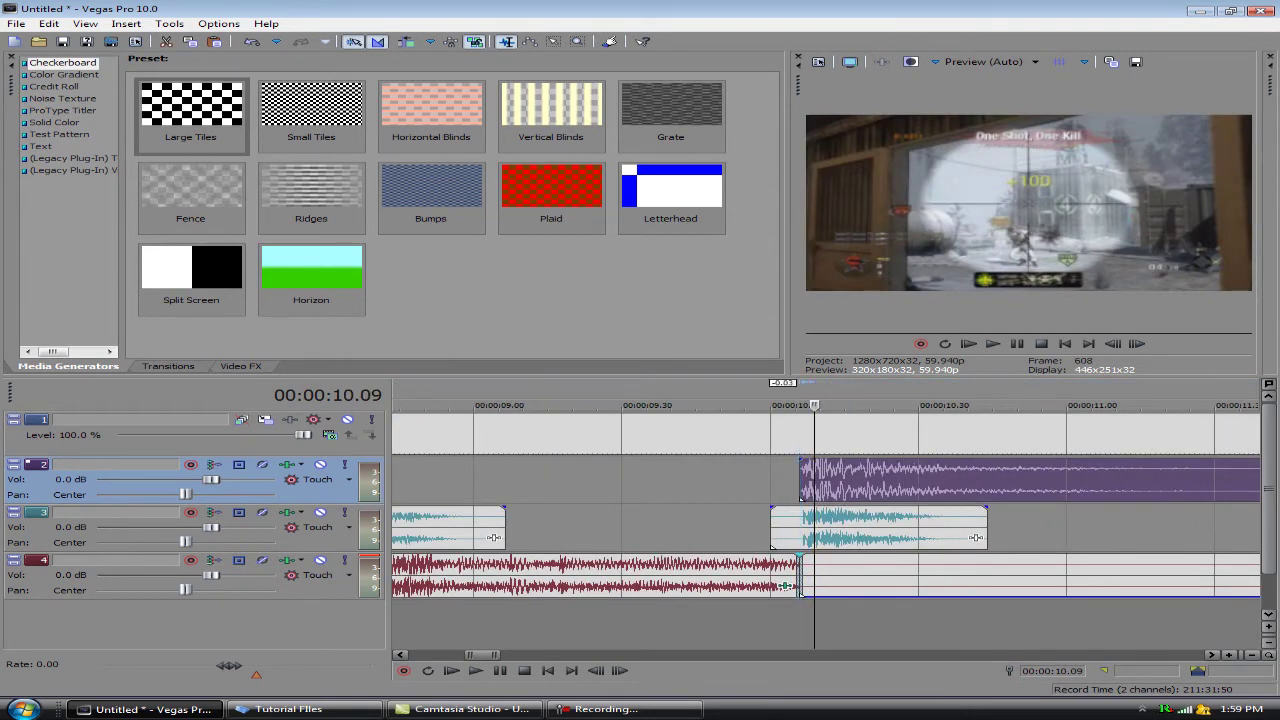
pyautogui.moveTo(211, 479); pyautogui.dragTo(225, 479)
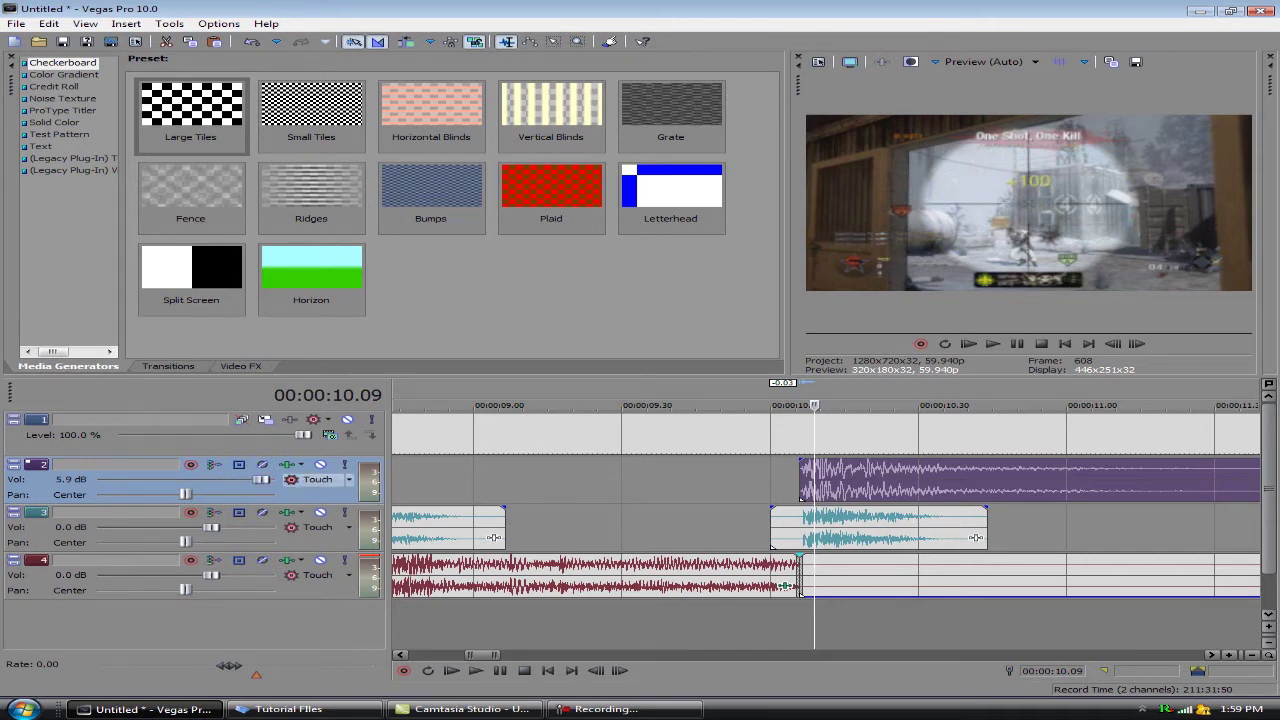
# Play the timeline from shortly before the last kill to hear the explosion together with the gunshot
pyautogui.click(666, 480)
pyautogui.click(475, 671)
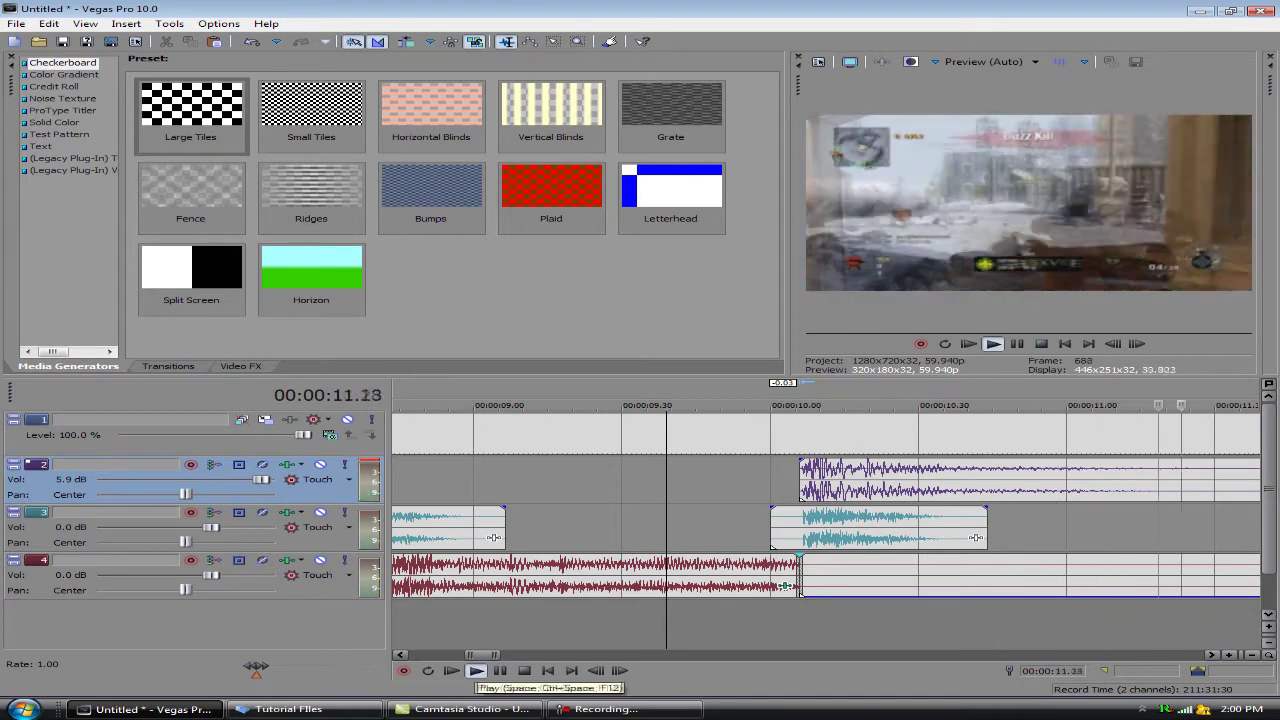
pyautogui.click(524, 671)
# Trim the explosion event to end at about 00:00:11.06 and give it a short, inward-curving fade-out
pyautogui.scroll(-1, 814, 530)
pyautogui.scroll(-1, 814, 530)
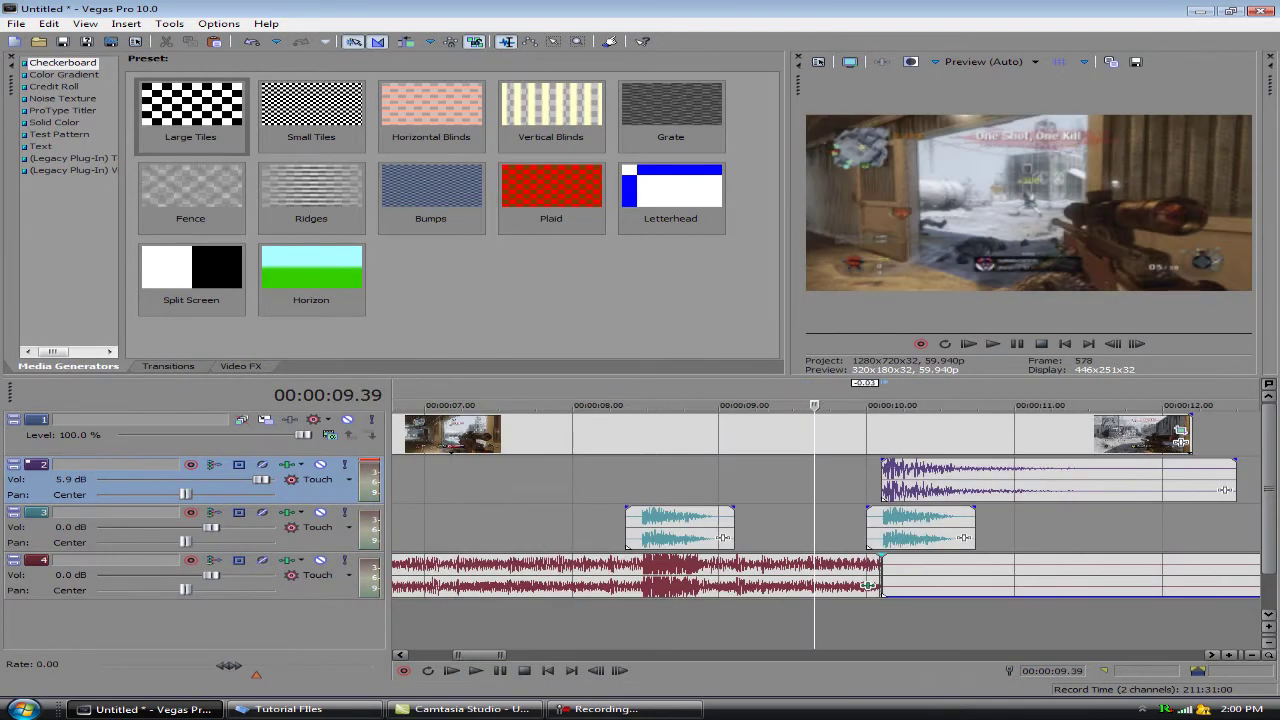
pyautogui.click(1229, 480)
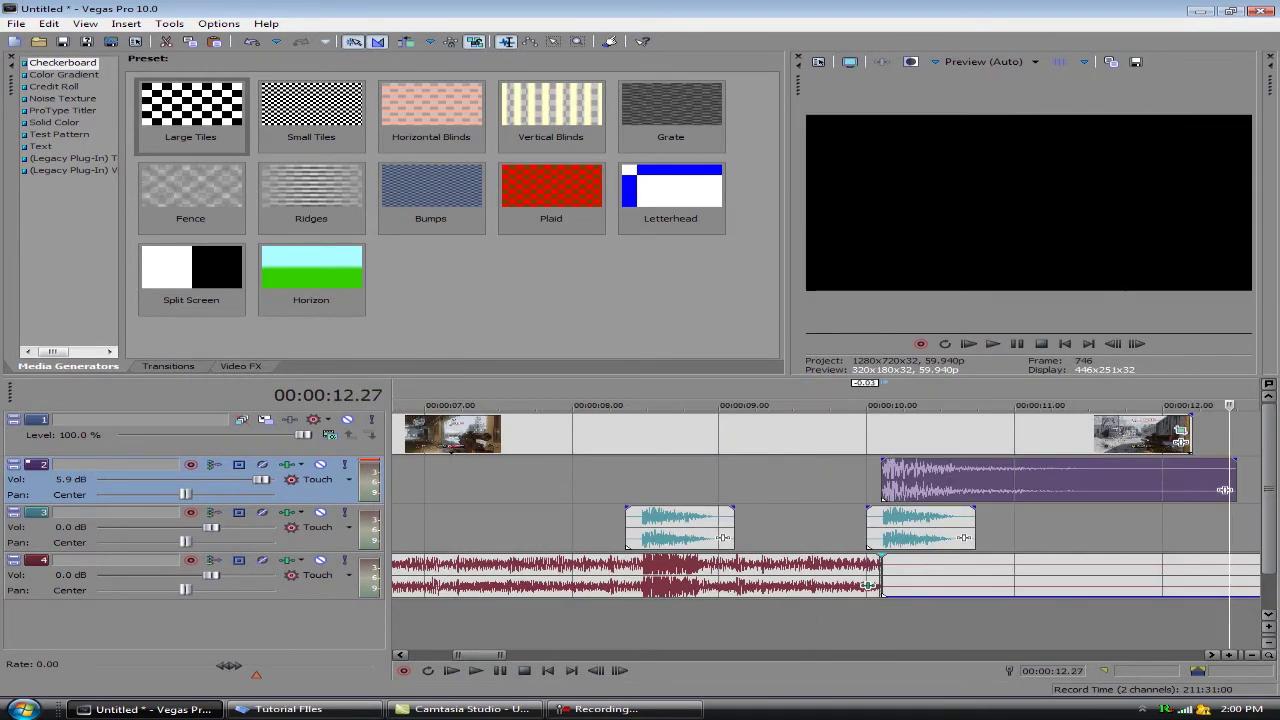
pyautogui.moveTo(1229, 405); pyautogui.dragTo(1055, 405)
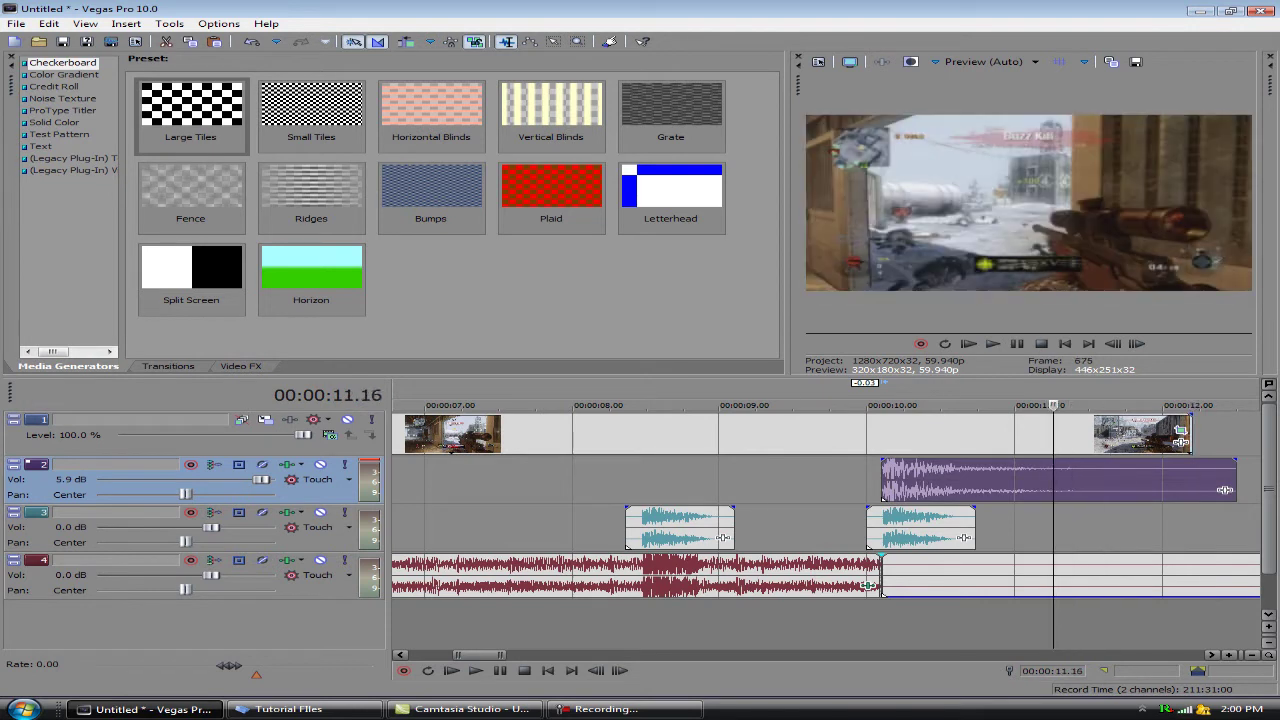
pyautogui.moveTo(1225, 489); pyautogui.dragTo(1016, 489)
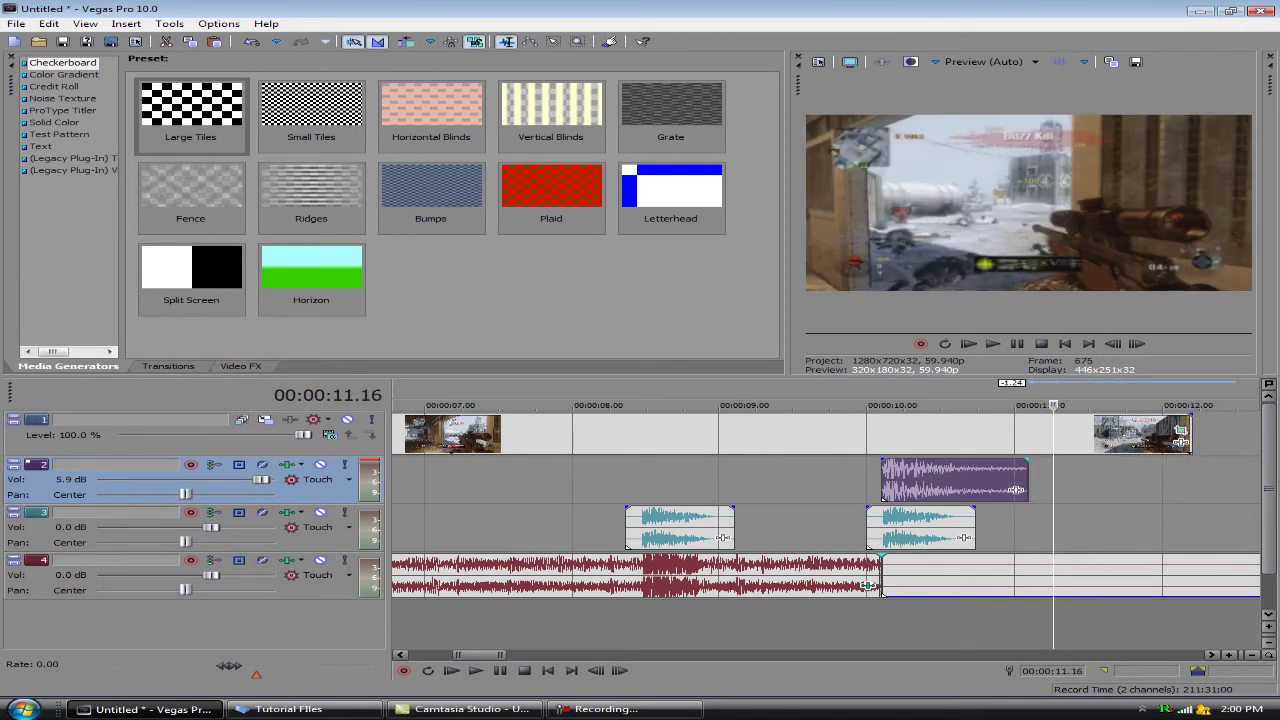
pyautogui.rightClick(997, 461)
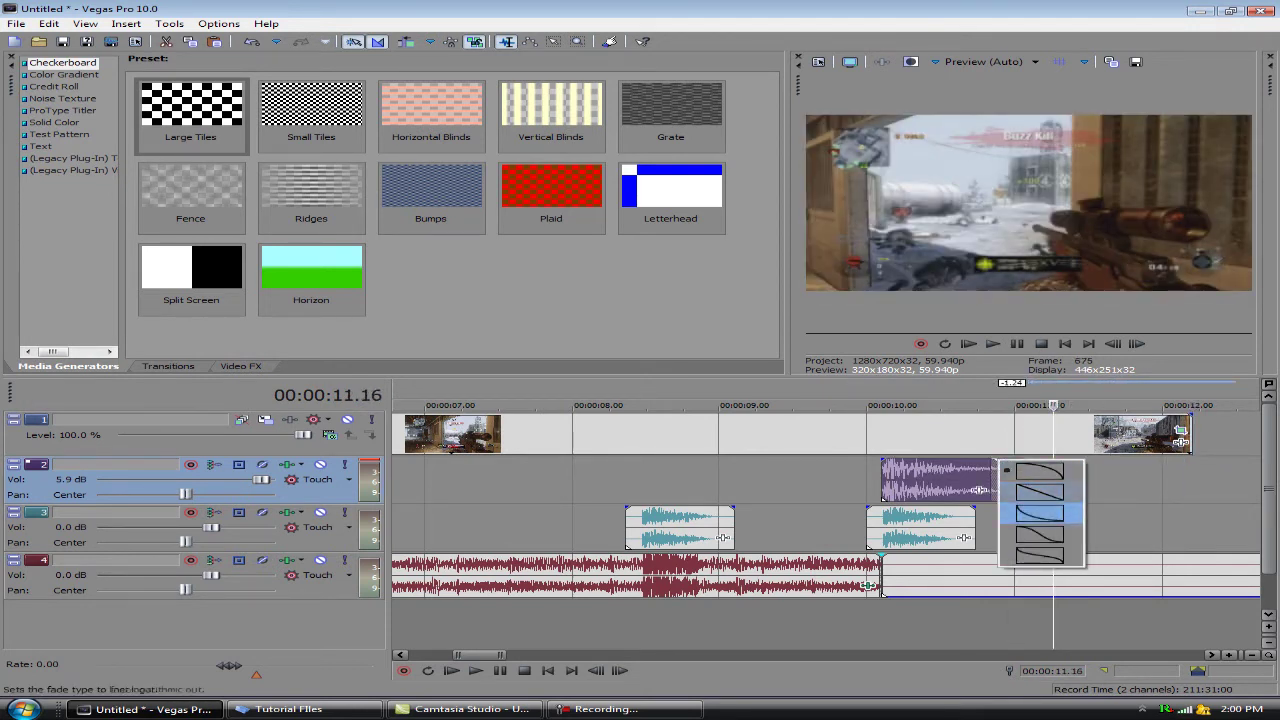
pyautogui.click(1040, 513)
# Examine the footage frame by frame around the last kill, starting just before 10 seconds
pyautogui.click(850, 480)
pyautogui.press('Right')
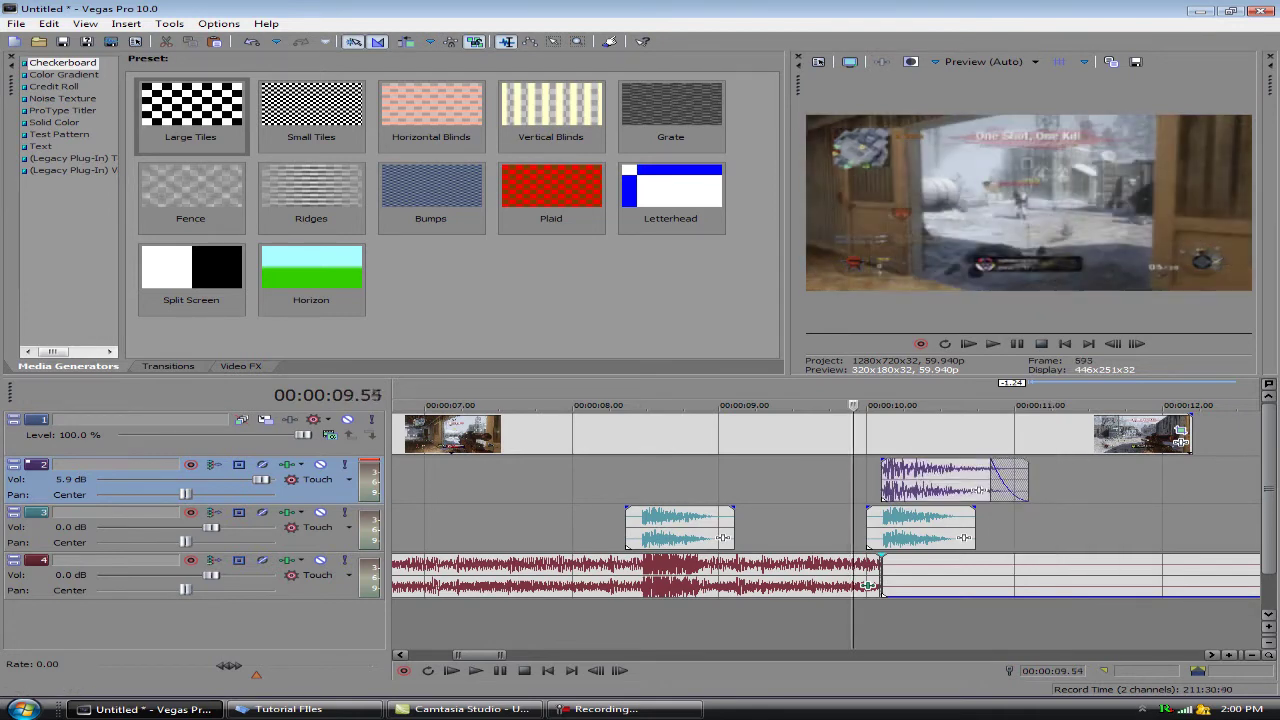
pyautogui.press('Right')
pyautogui.press('Right')
pyautogui.press('Right')
pyautogui.press('Right')
pyautogui.press('Right')
pyautogui.press('Right')
pyautogui.press('Right')
pyautogui.press('Right')
pyautogui.press('Right')
pyautogui.press('Right')
pyautogui.press('Right')
pyautogui.moveTo(881, 405); pyautogui.dragTo(908, 405)
# Split the gameplay video at 00:00:10.18, just after the last kill
pyautogui.click(866, 434)
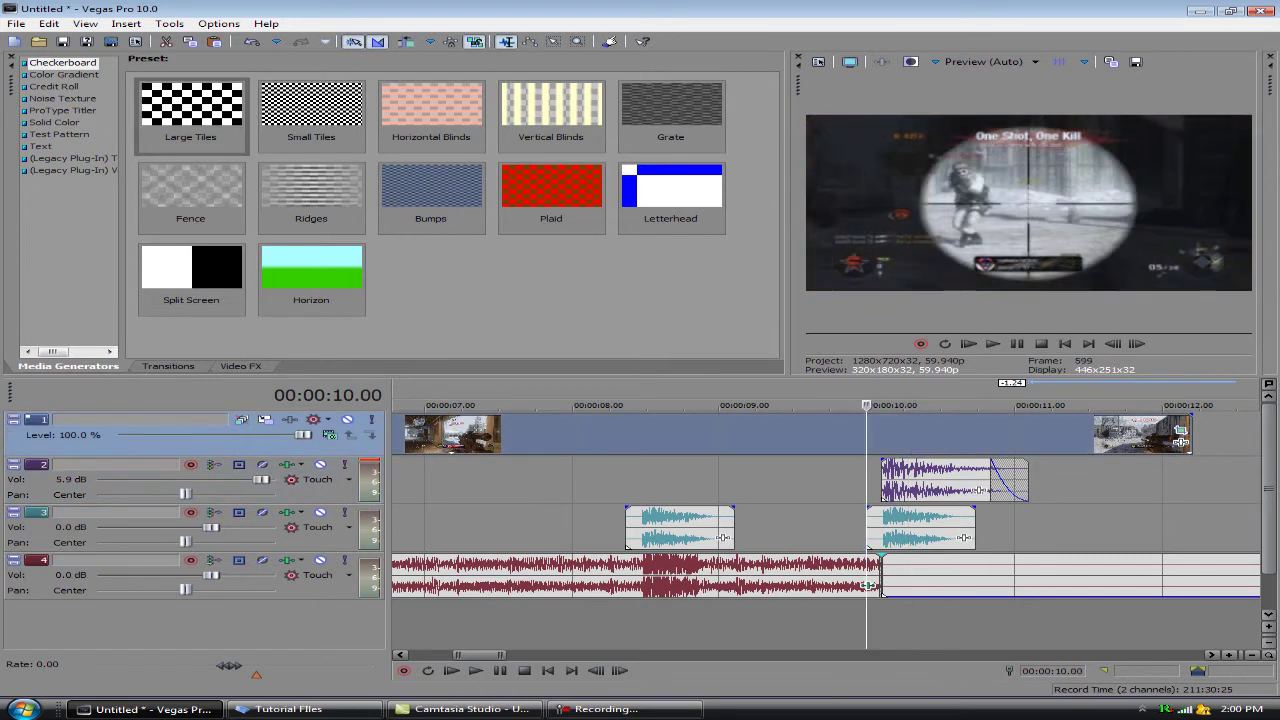
pyautogui.press('Right')
pyautogui.press('Right')
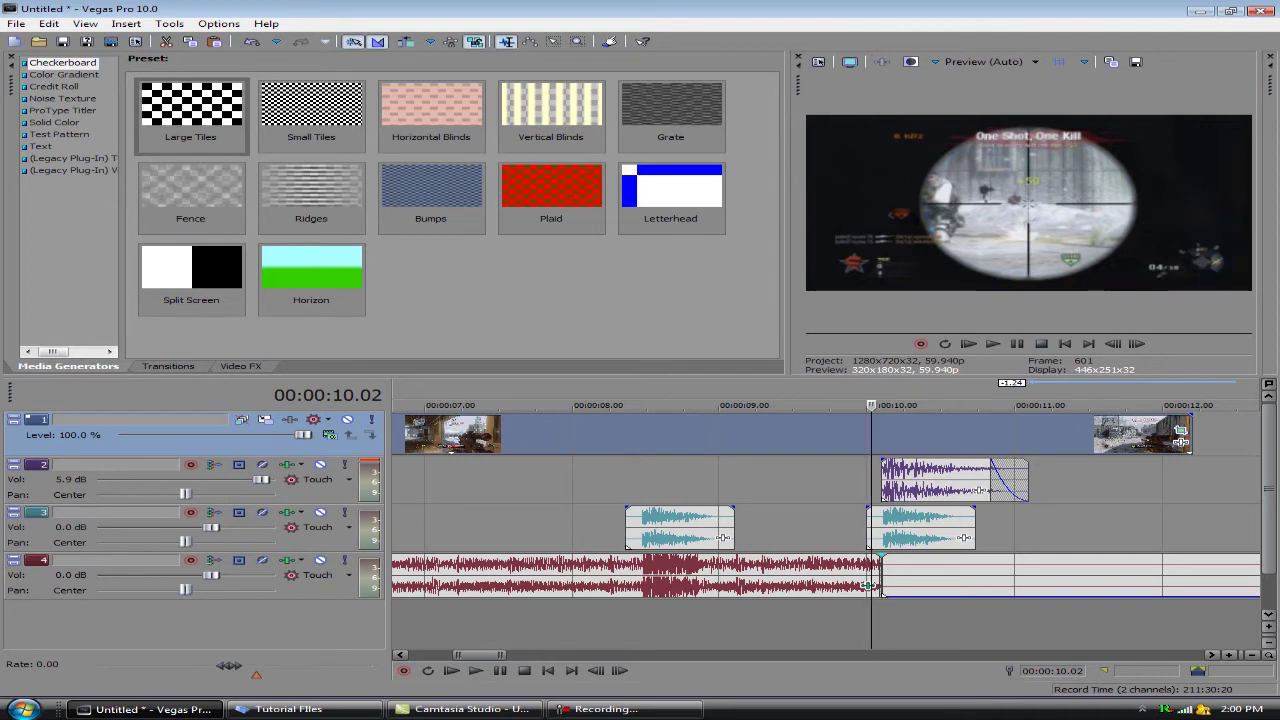
pyautogui.press('space')
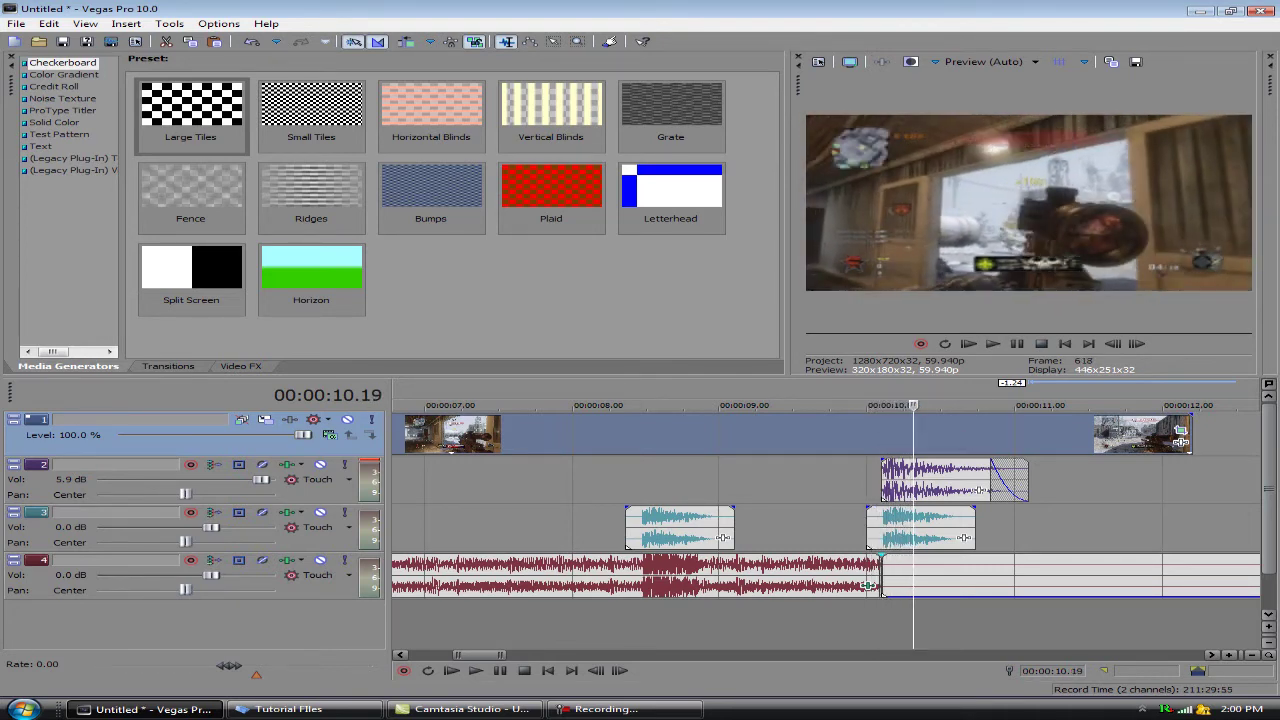
pyautogui.press('Left')
pyautogui.press('Left')
pyautogui.press('Right')
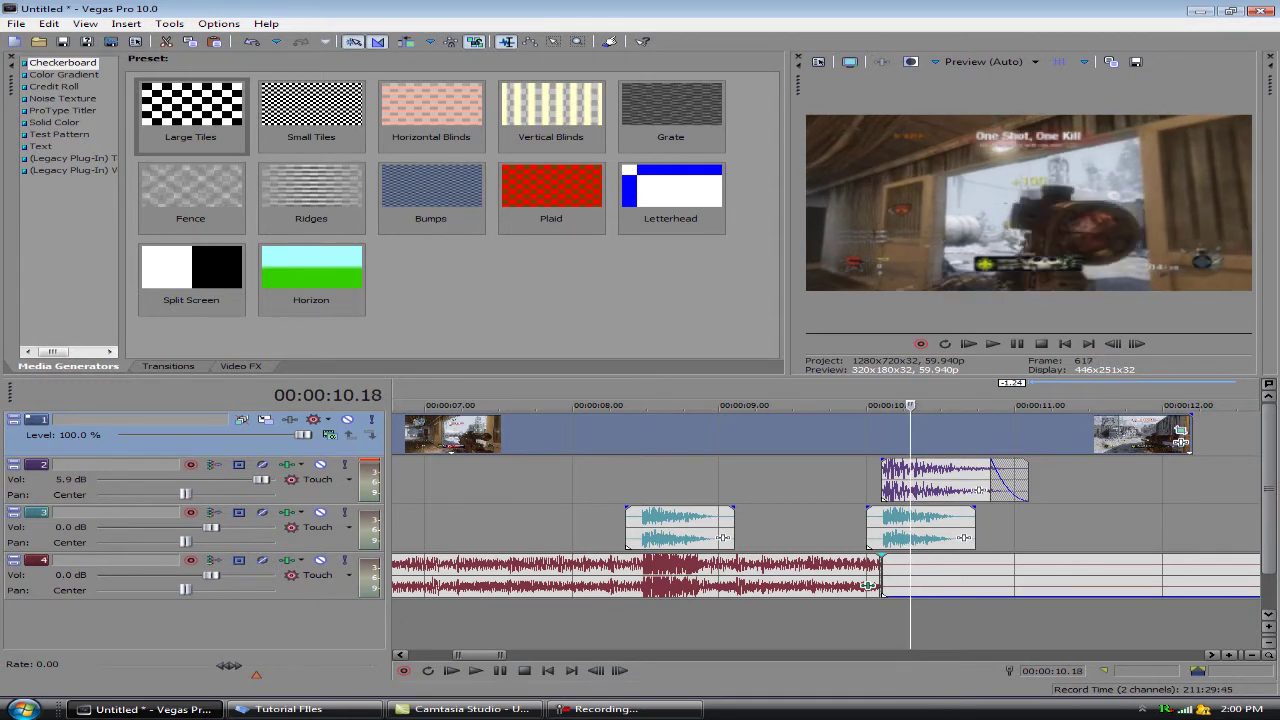
pyautogui.press('Left')
pyautogui.press('Left')
pyautogui.press('Right')
pyautogui.press('Right')
pyautogui.press('s')
pyautogui.press('Right')
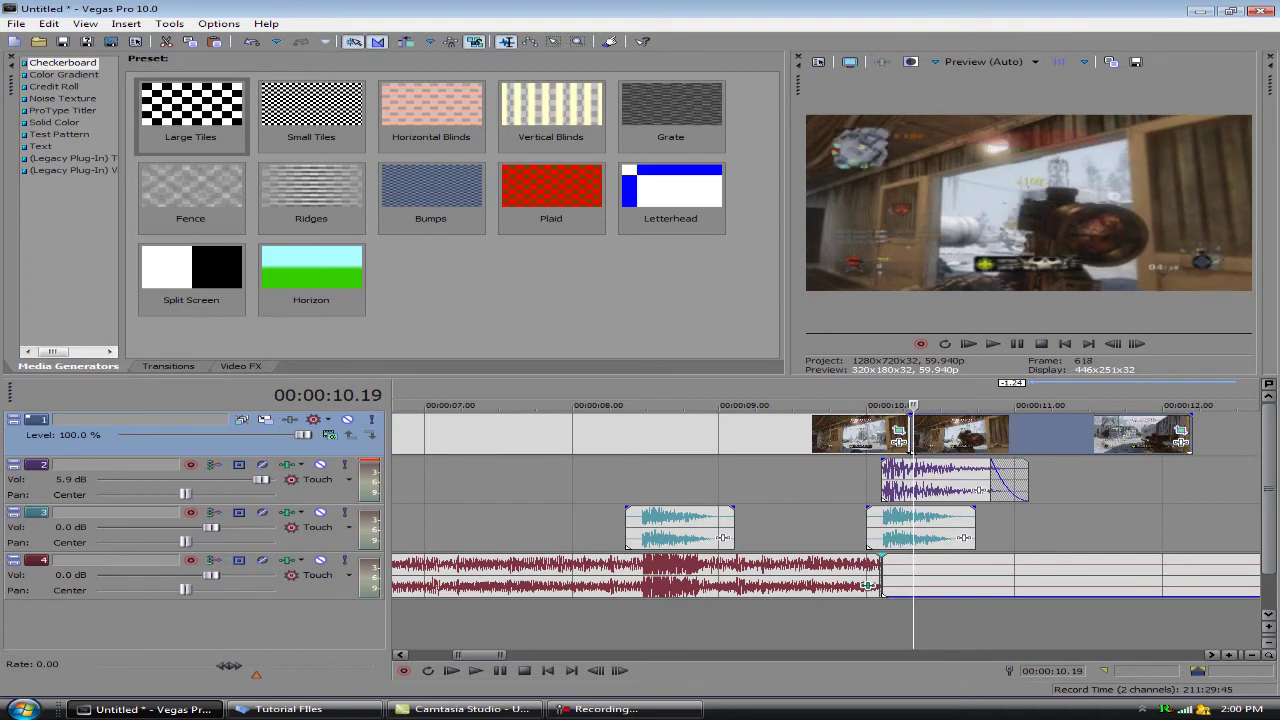
# Split the video again at 00:00:10.43 and time-stretch the short section between the splits to end at 00:00:11.53 for slow motion
pyautogui.press('space')
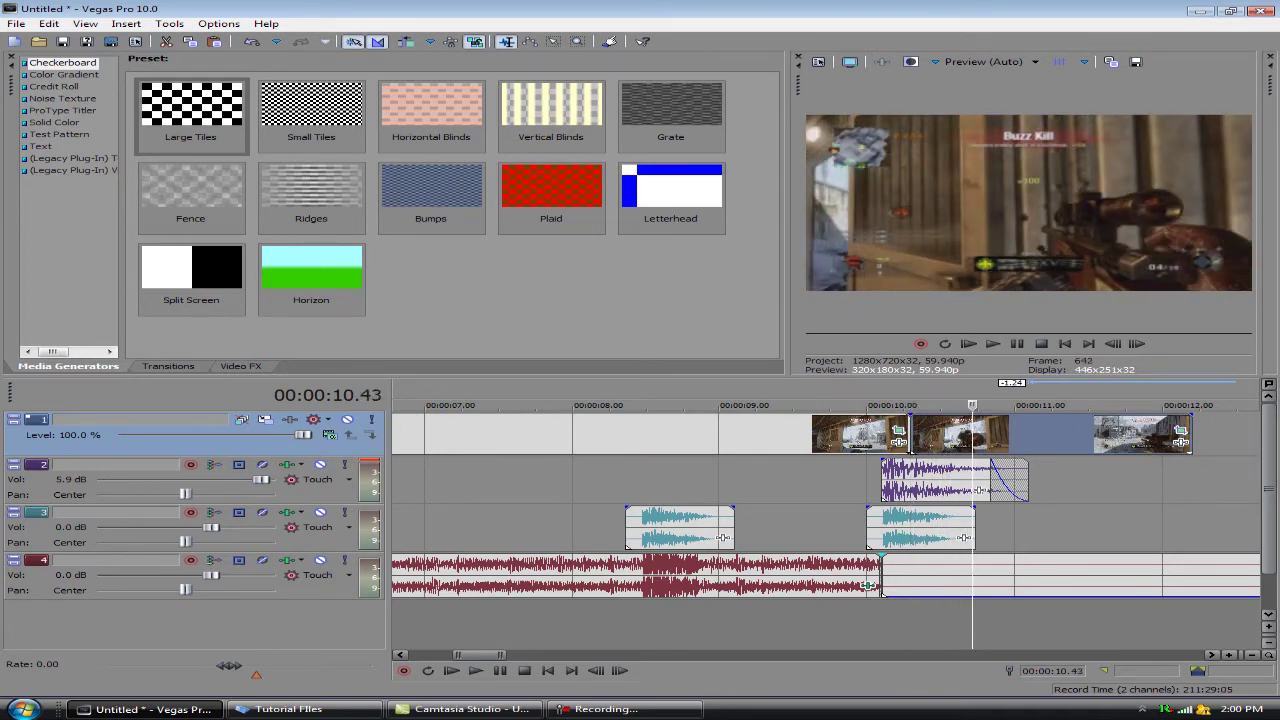
pyautogui.press('s')
pyautogui.moveTo(1050, 434); pyautogui.dragTo(1163, 434)
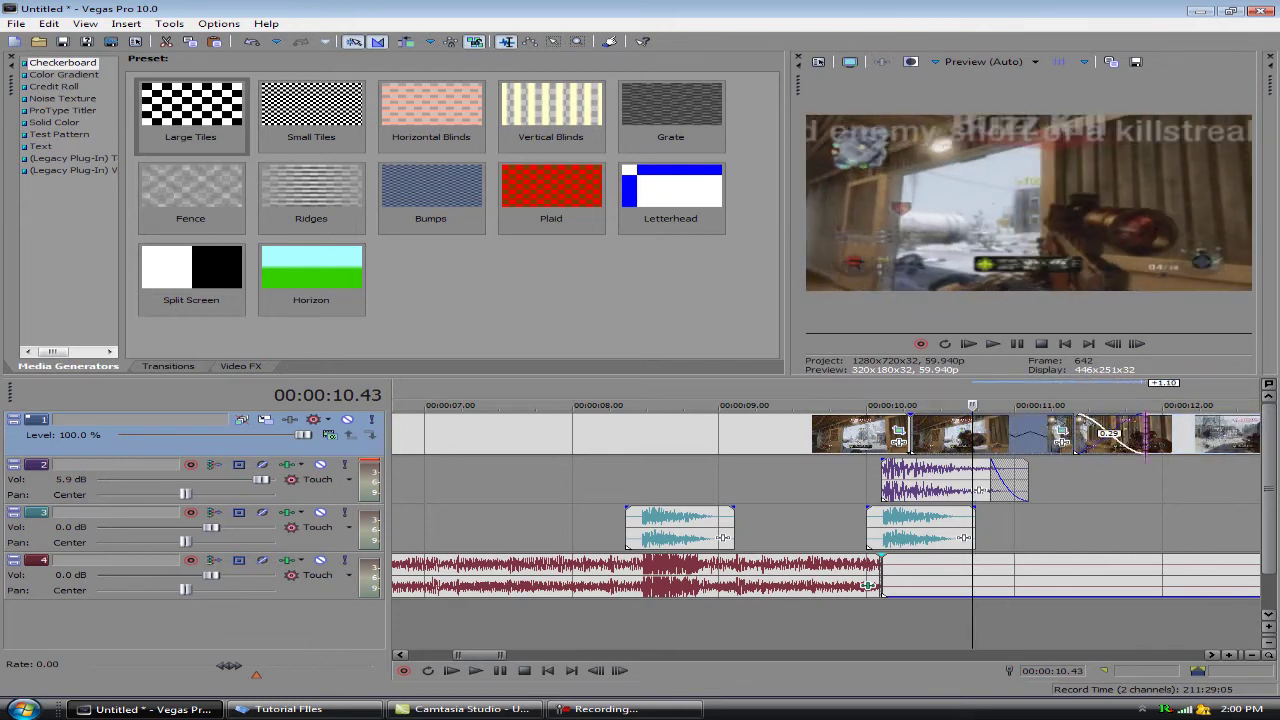
# Move the last video section later so it starts where the slow-motion section ends, at 00:00:11.53, removing their overlap
pyautogui.click(1027, 479)
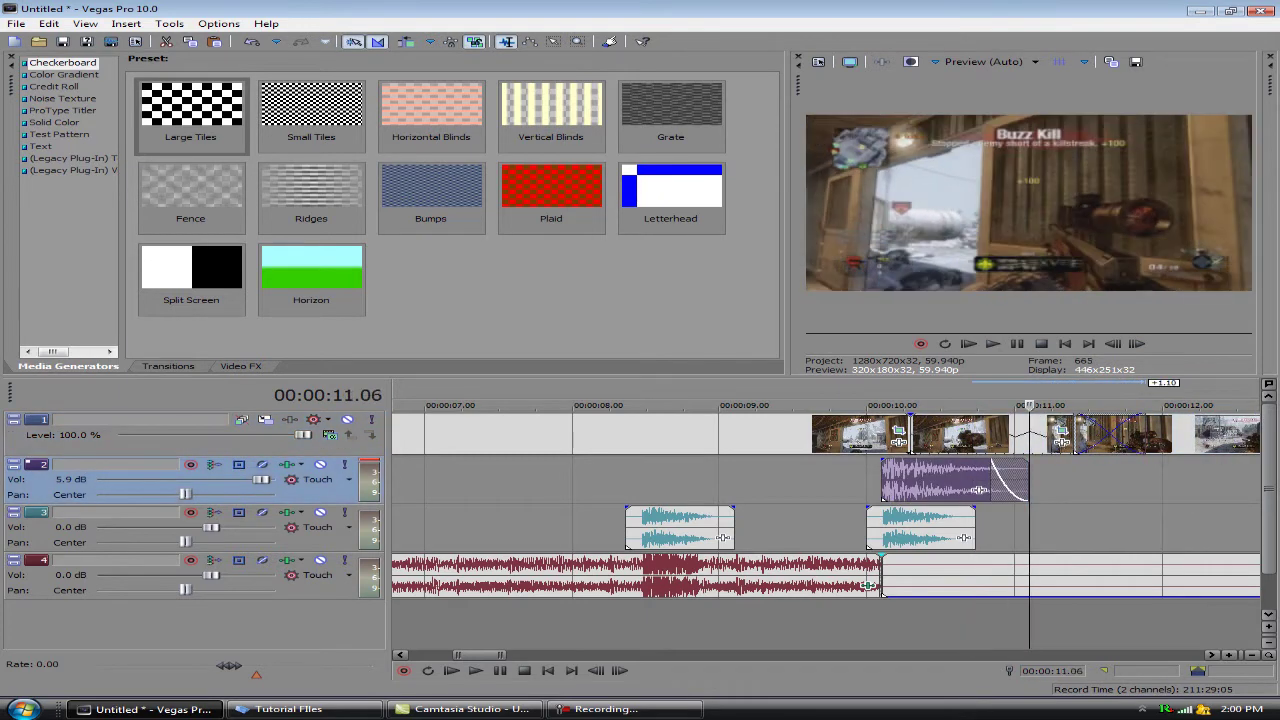
pyautogui.hotkey('alt', 'Right')
pyautogui.hotkey('alt', 'Right')
pyautogui.hotkey('alt', 'Right')
pyautogui.hotkey('alt', 'Right')
pyautogui.hotkey('alt', 'Right')
pyautogui.hotkey('alt', 'Right')
pyautogui.hotkey('alt', 'Right')
pyautogui.hotkey('alt', 'Right')
pyautogui.hotkey('alt', 'Right')
pyautogui.hotkey('alt', 'Right')
pyautogui.hotkey('alt', 'Right')
pyautogui.moveTo(1100, 440); pyautogui.dragTo(1142, 445)
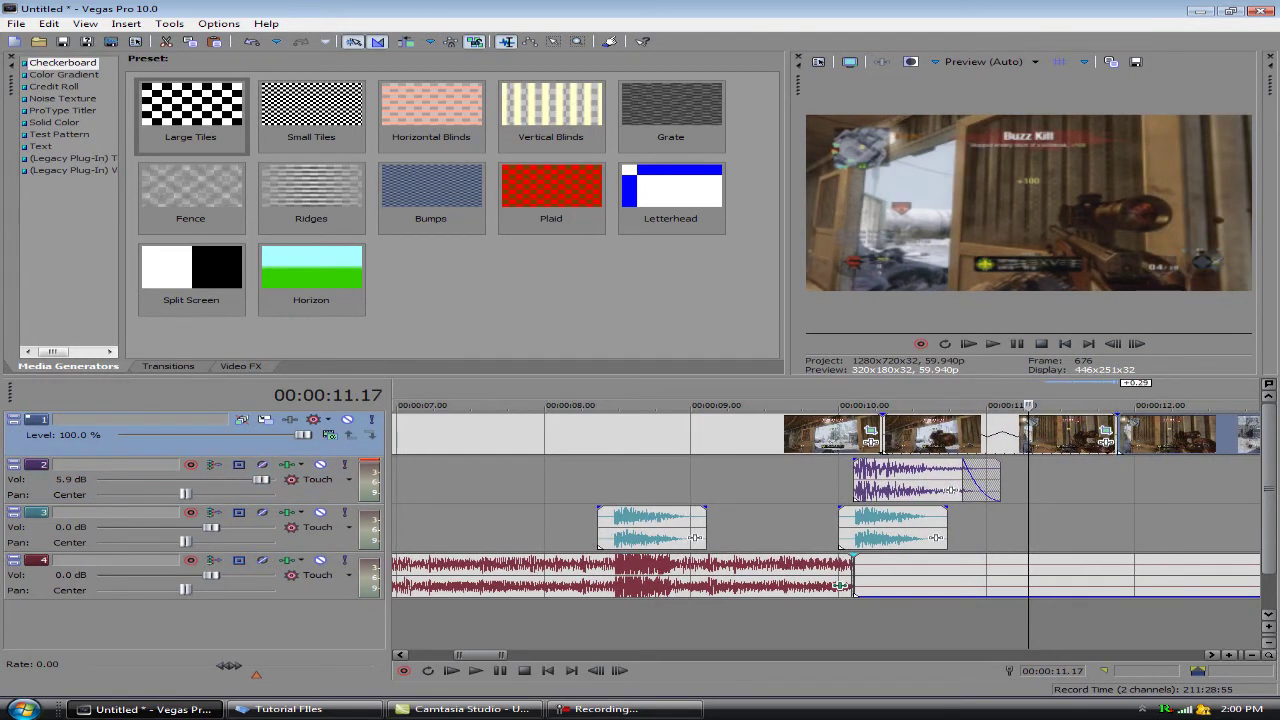
# Play back the slow-motion section from 00:00:09.52, just before the last kill
pyautogui.click(818, 480)
pyautogui.click(476, 670)
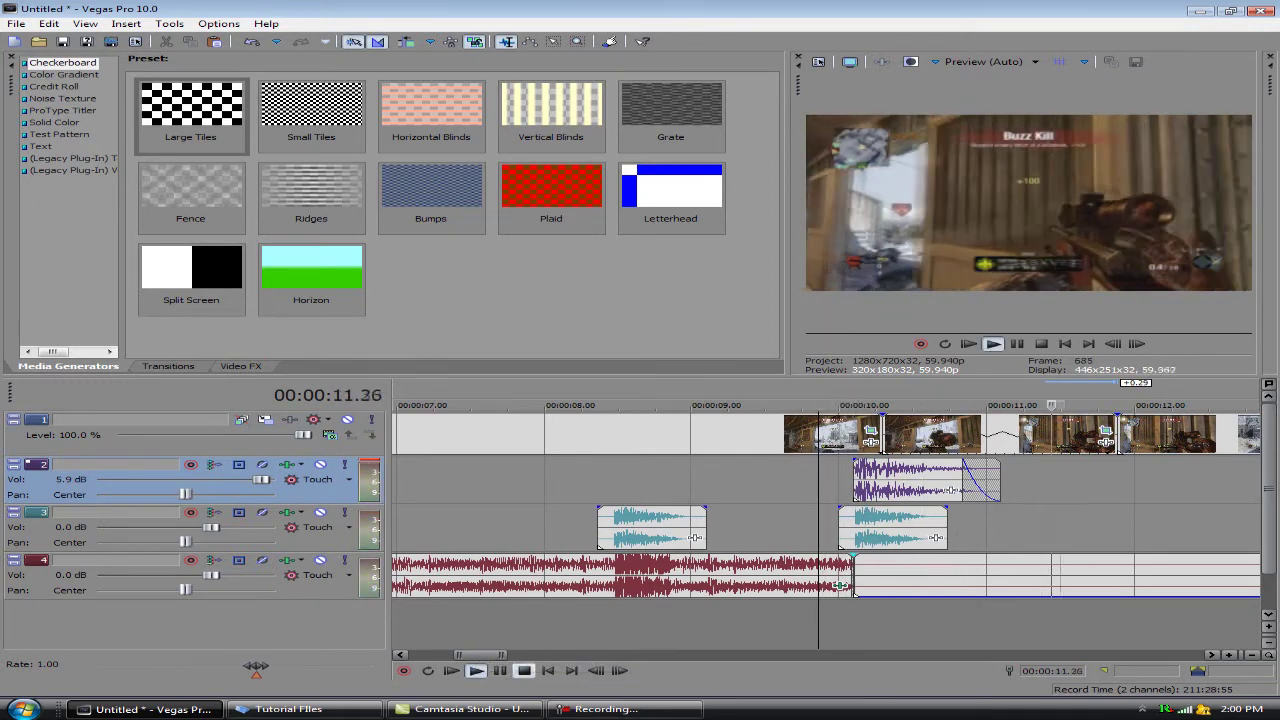
pyautogui.press('space')
# Apply the NewBlue ME Earthquake video effect with the Hand Held preset to the slow-motion section
pyautogui.hotkey('alt', '8')
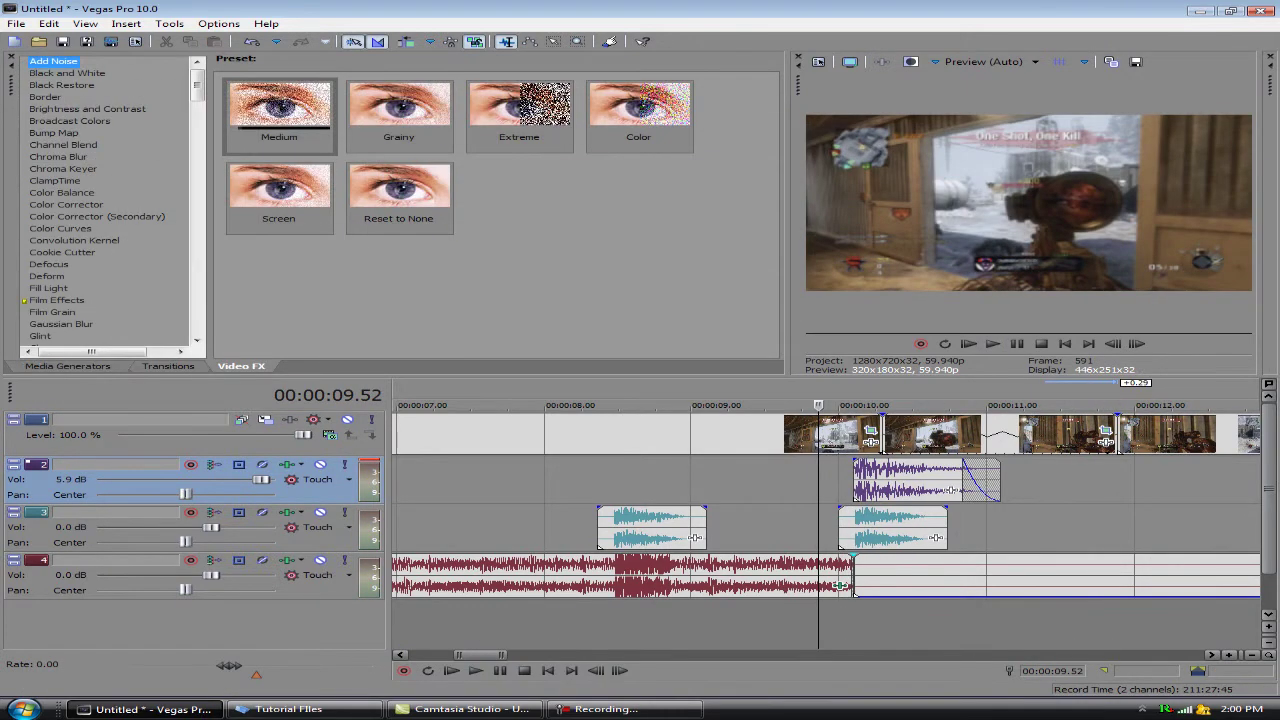
pyautogui.scroll(-20, 110, 200)
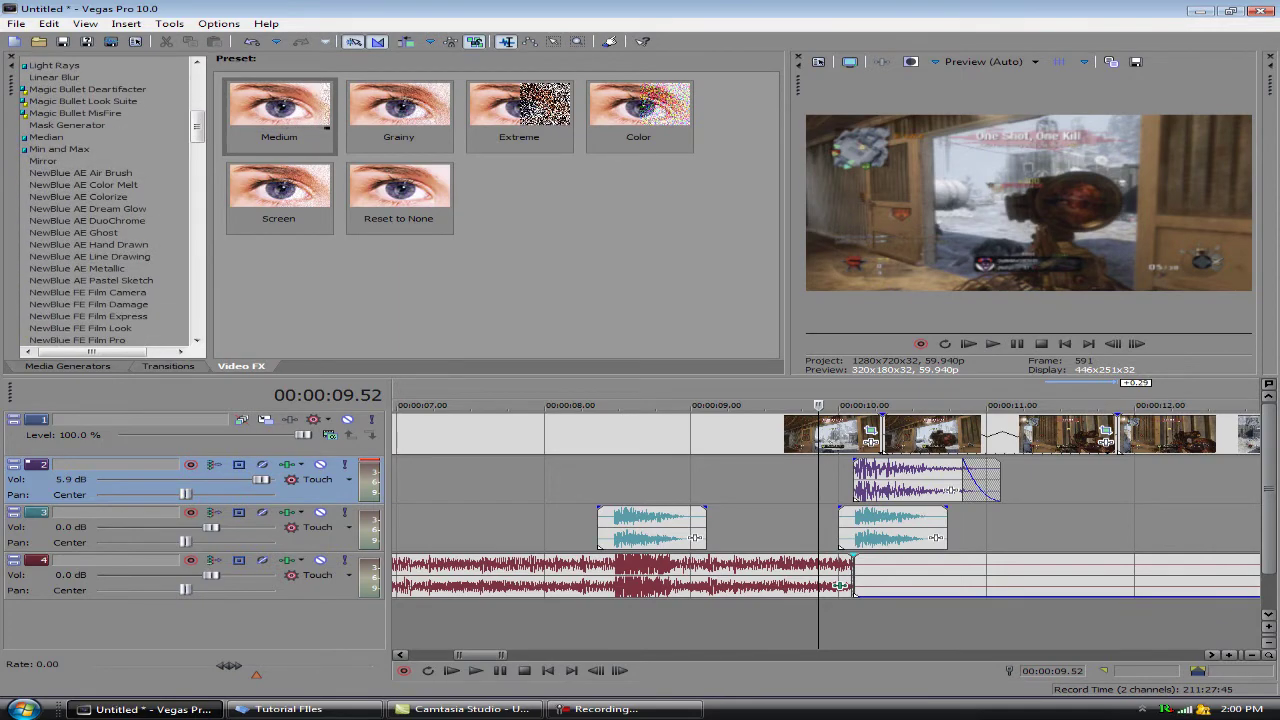
pyautogui.scroll(-15, 110, 200)
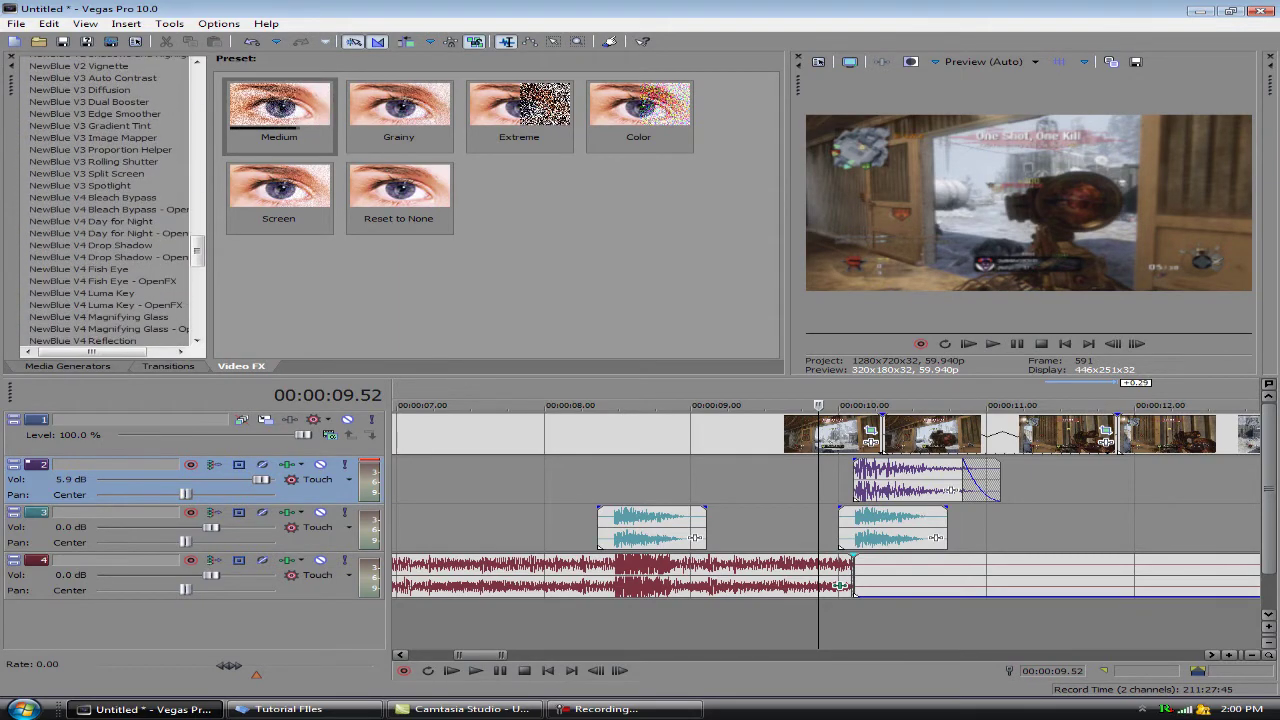
pyautogui.scroll(15, 110, 200)
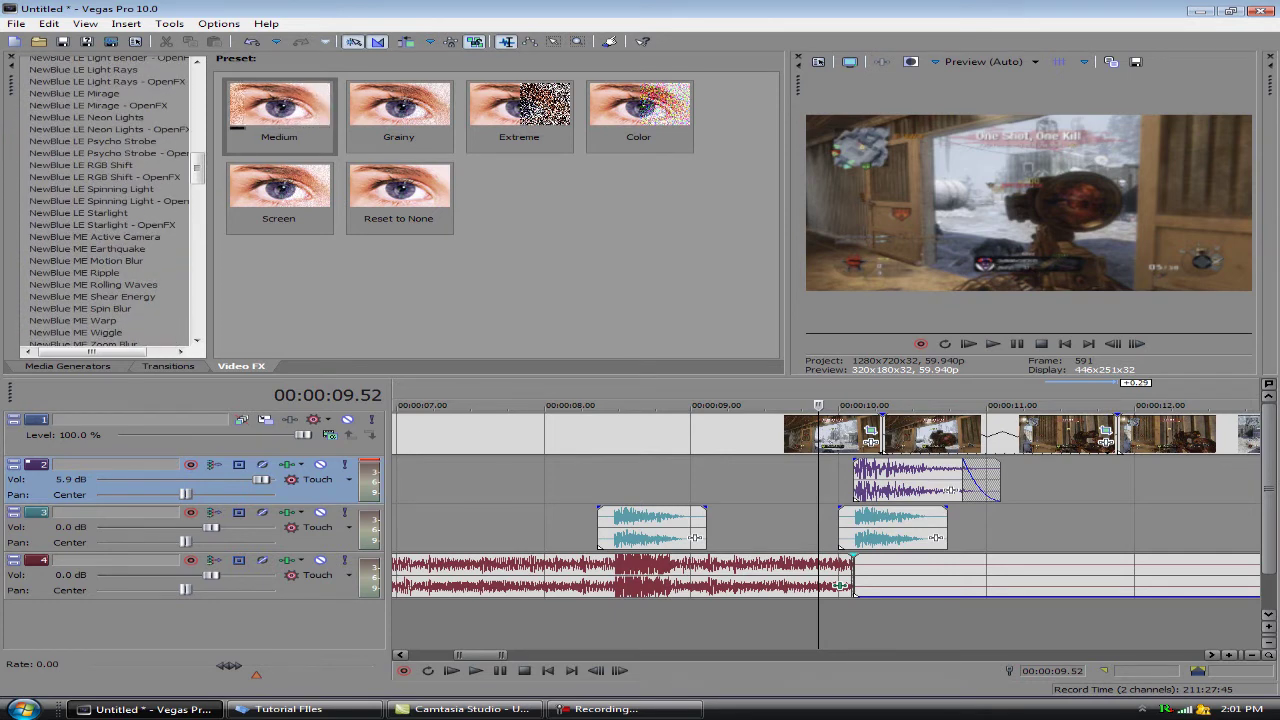
pyautogui.click(87, 248)
pyautogui.click(94, 237)
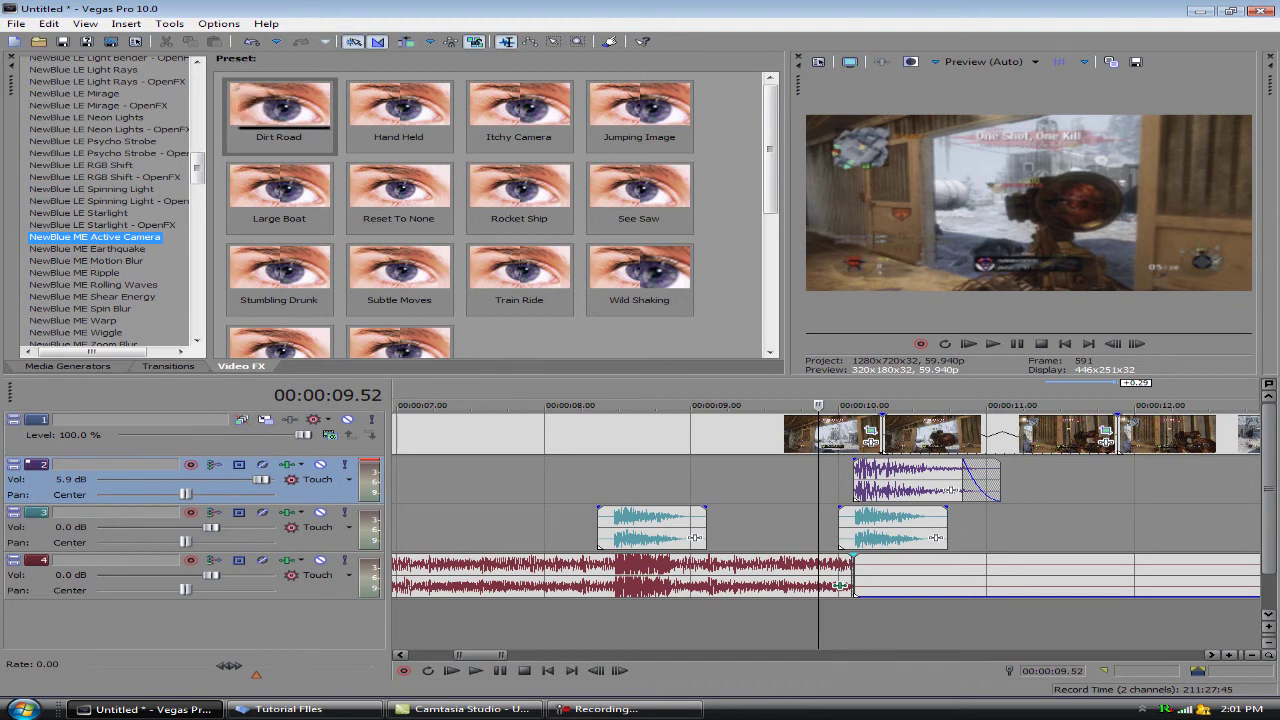
pyautogui.click(87, 249)
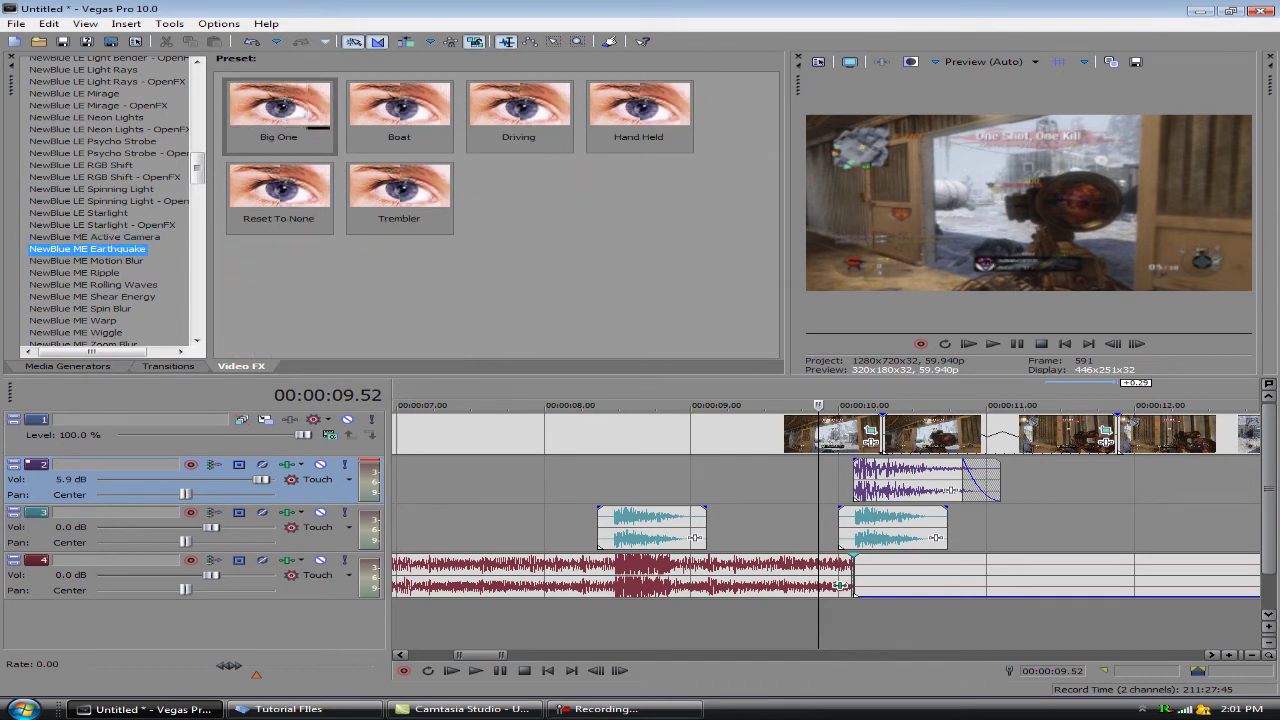
pyautogui.click(639, 115)
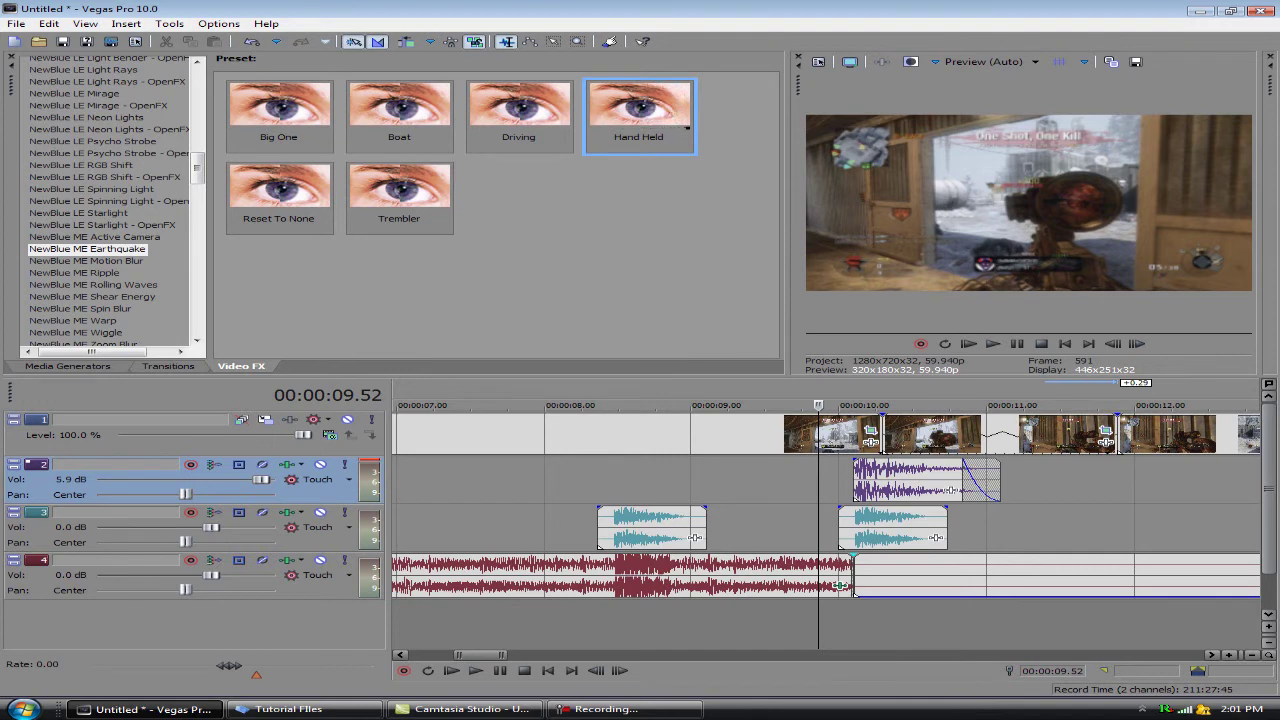
pyautogui.moveTo(639, 115); pyautogui.dragTo(1000, 434)
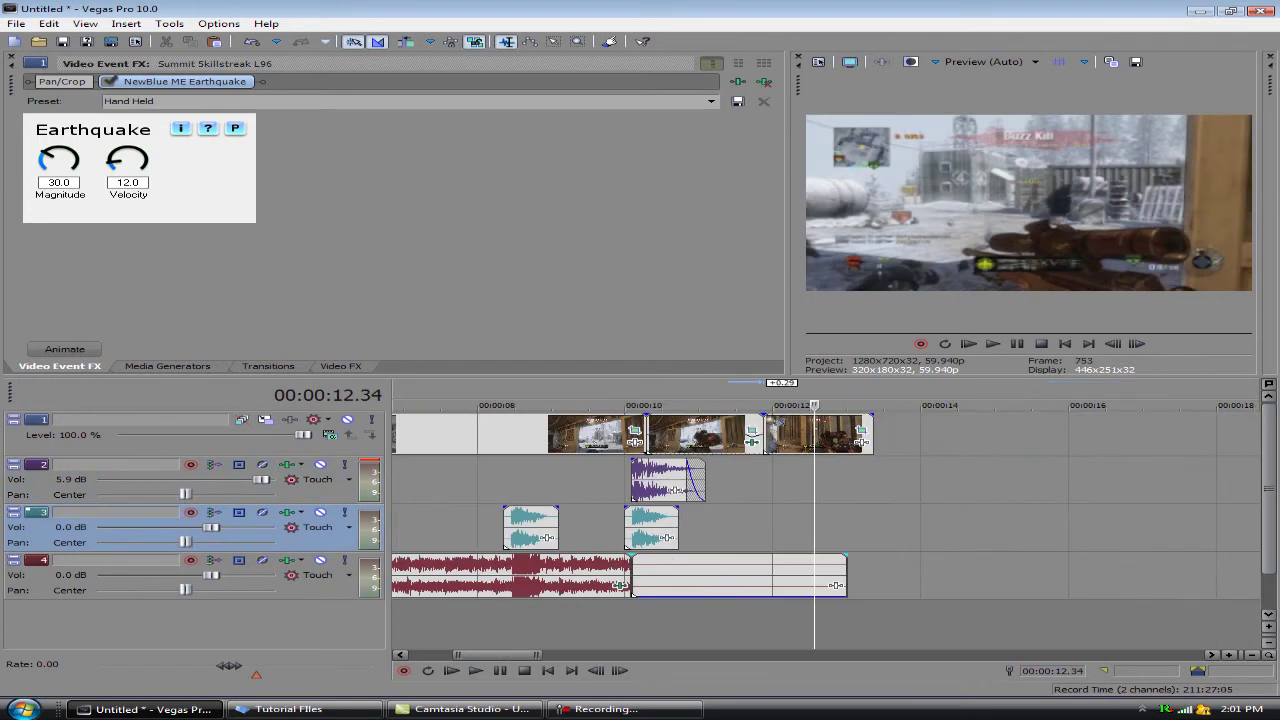
# Select the range from 00:00:09.24 to 00:00:12.49 around the last kill and play back the shake effect
pyautogui.moveTo(833, 620); pyautogui.dragTo(580, 620)
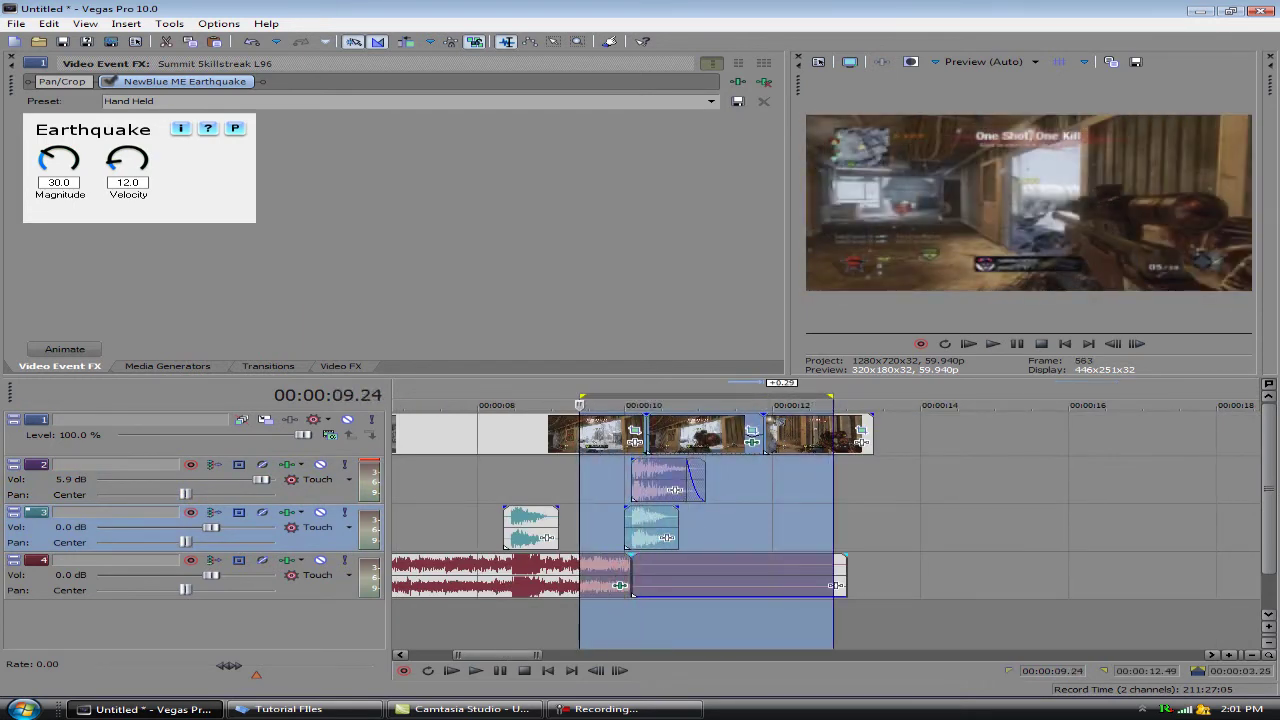
pyautogui.press('space')
pyautogui.press('Return')
pyautogui.press('space')
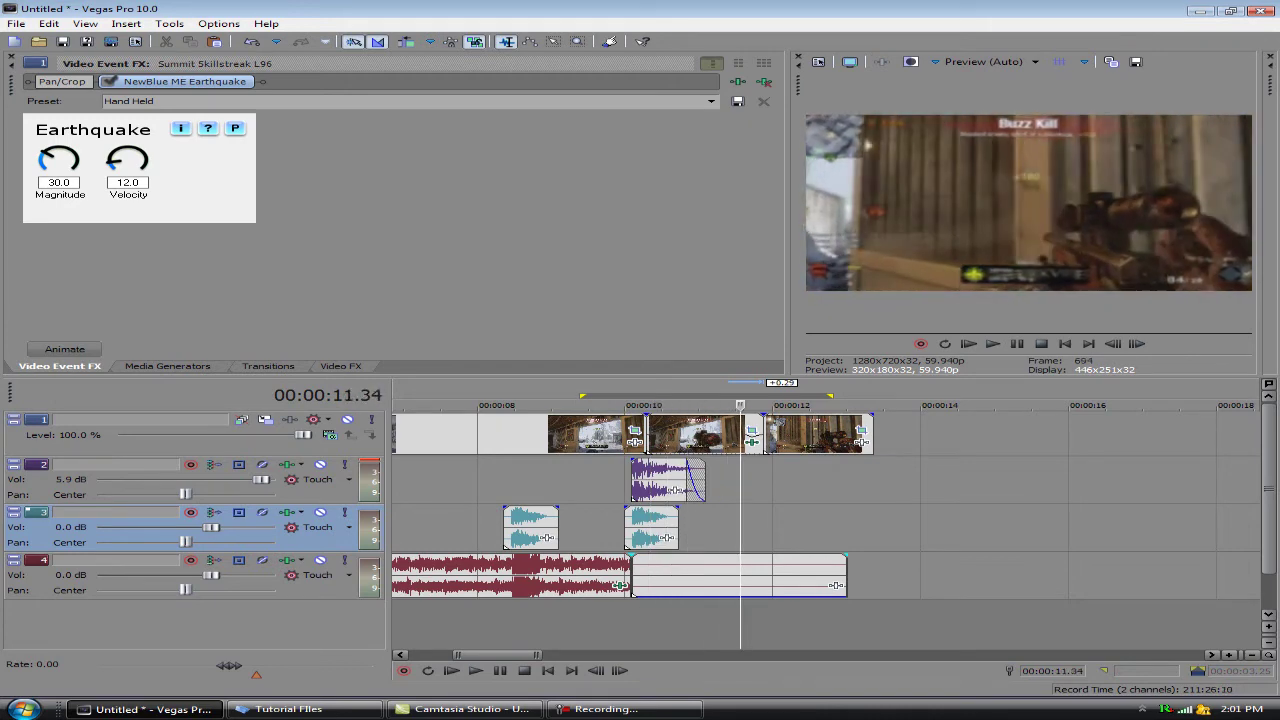
pyautogui.click(474, 670)
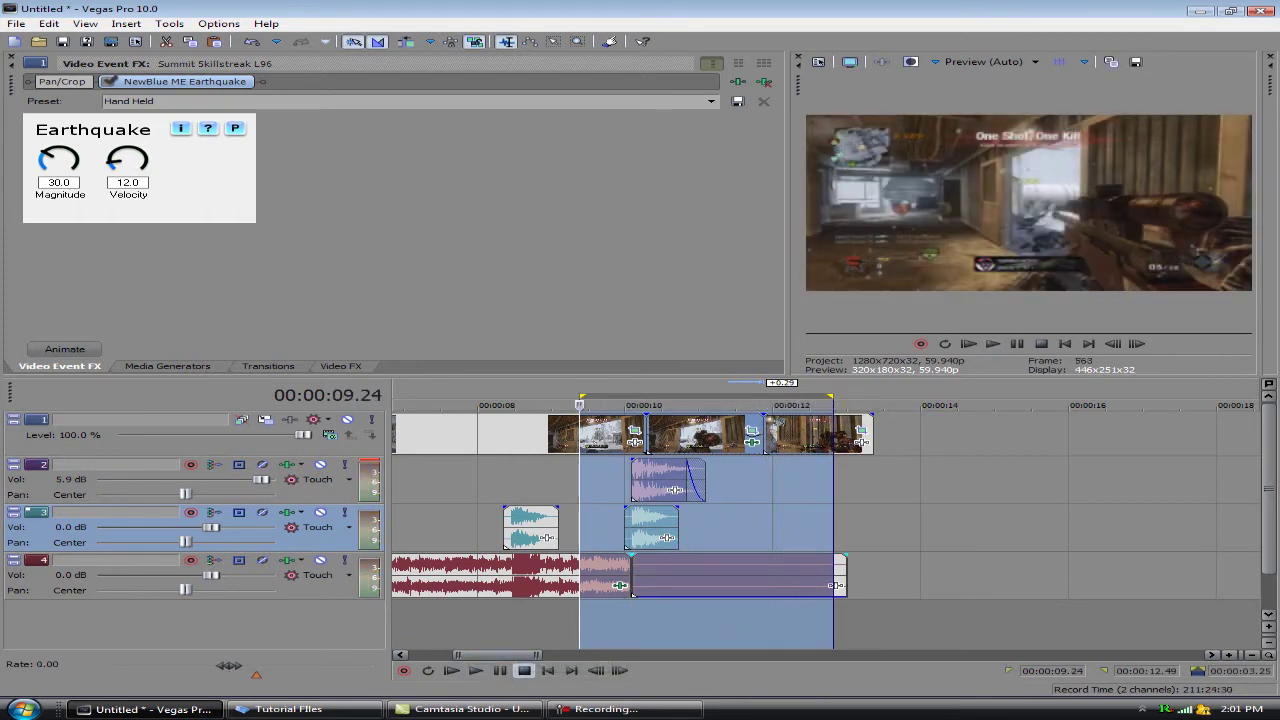
# Animate the Earthquake effect, keyframing the Reset To None preset near the end of the slow-motion section at 00:00:11.52
pyautogui.click(64, 348)
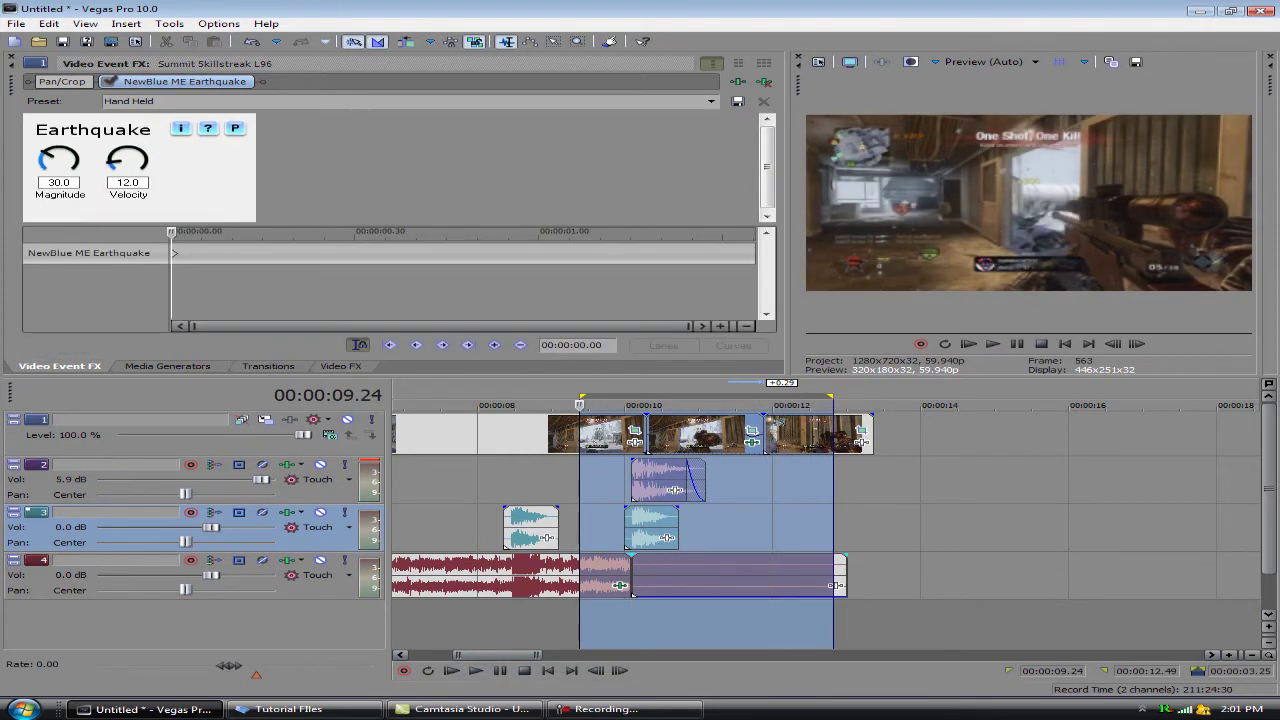
pyautogui.moveTo(174, 231); pyautogui.dragTo(171, 231)
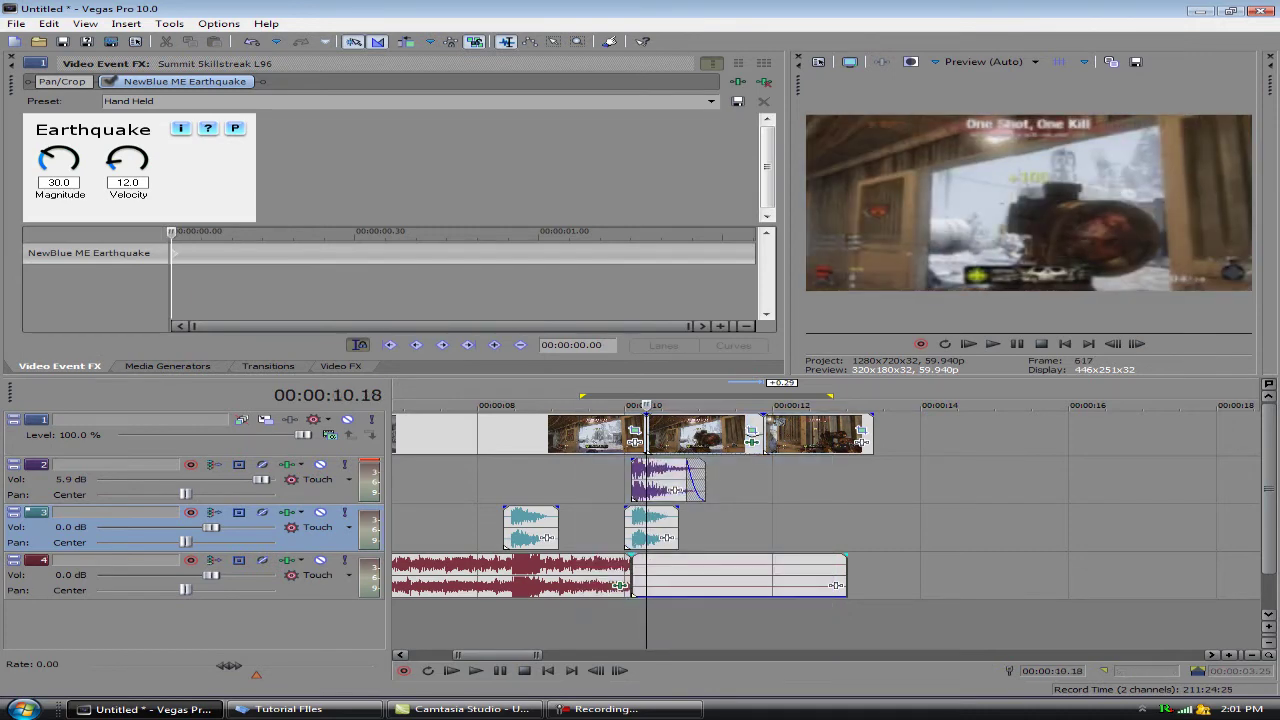
pyautogui.press('space')
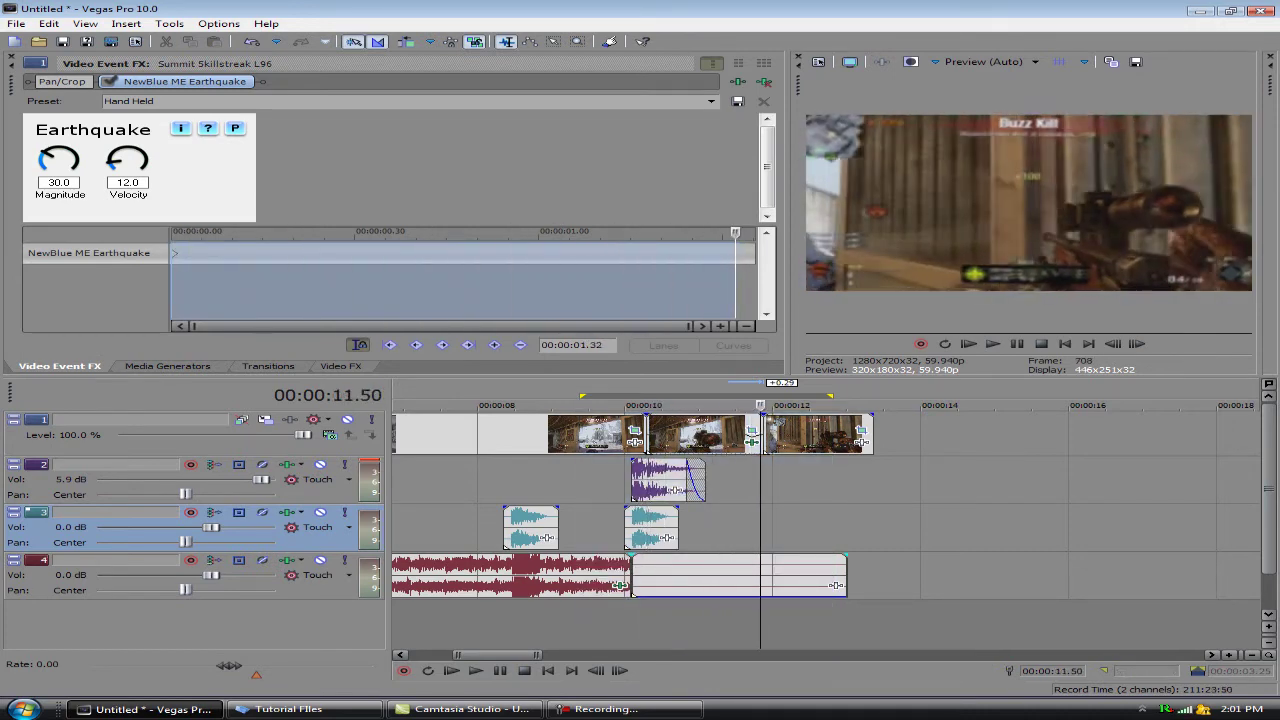
pyautogui.click(710, 101)
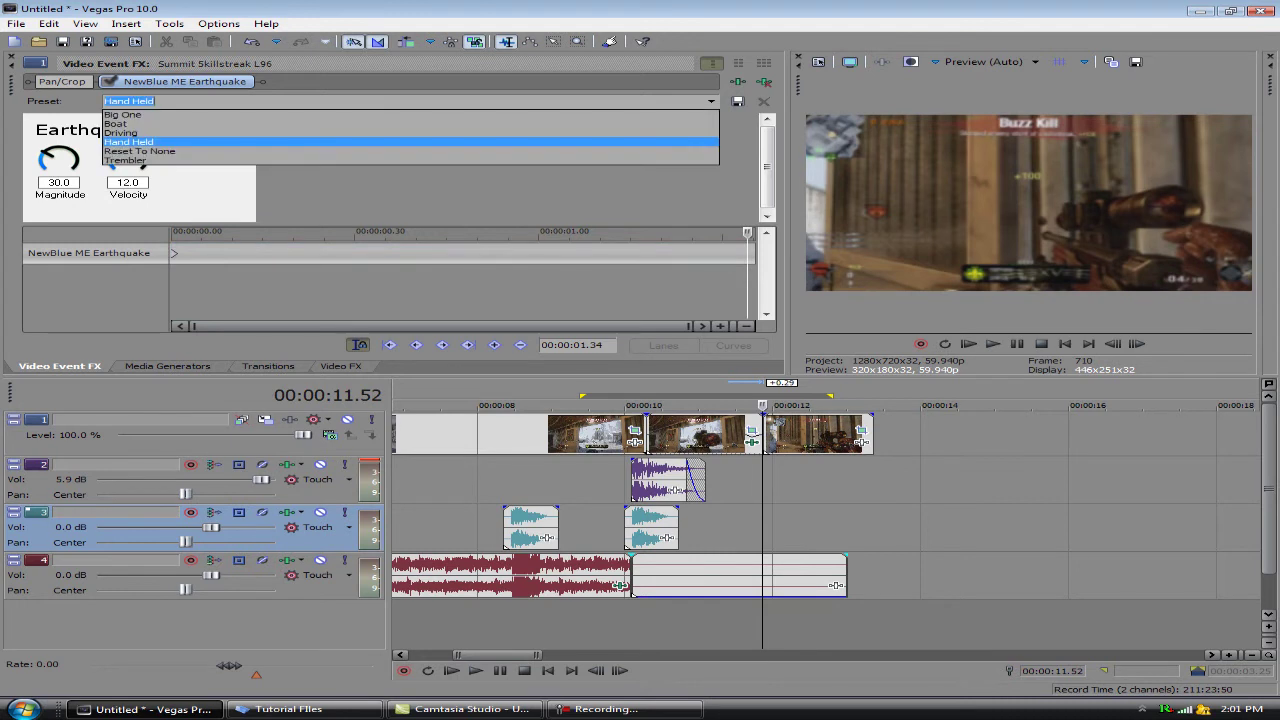
pyautogui.click(140, 150)
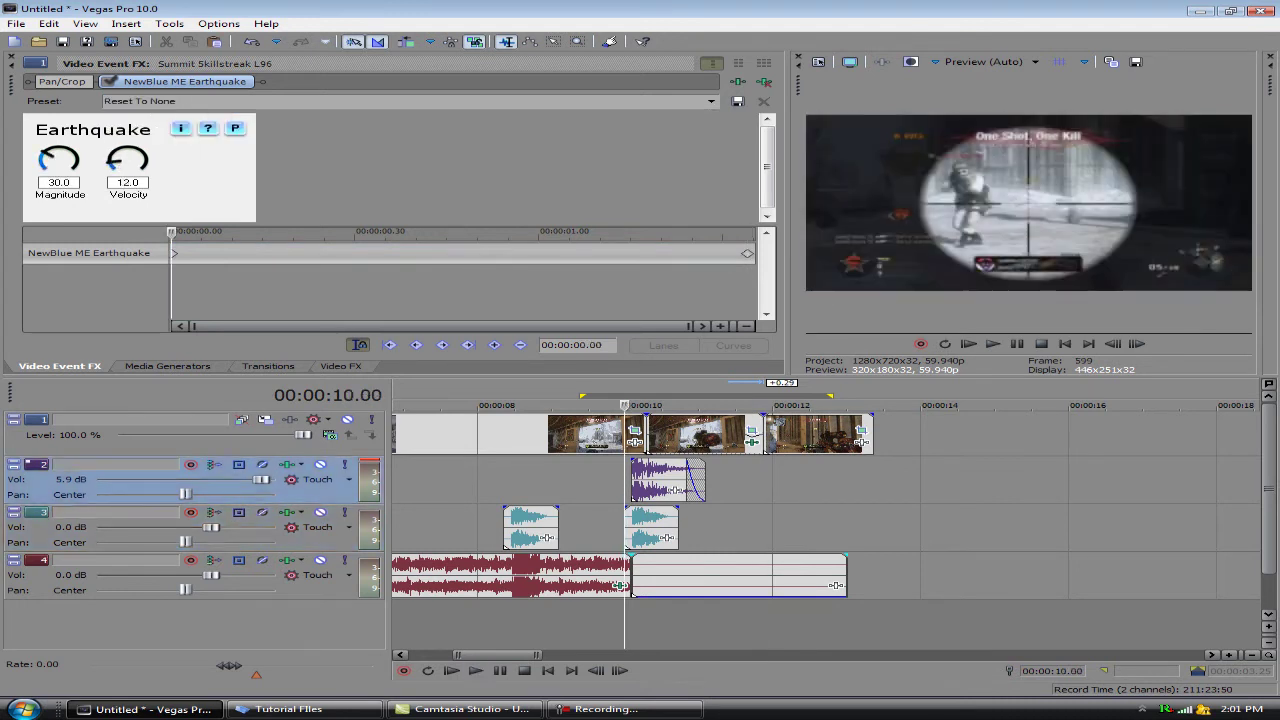
# Play back the last kill from 00:00:10.00 and examine the animated shake frame by frame within the slow-motion section
pyautogui.press('space')
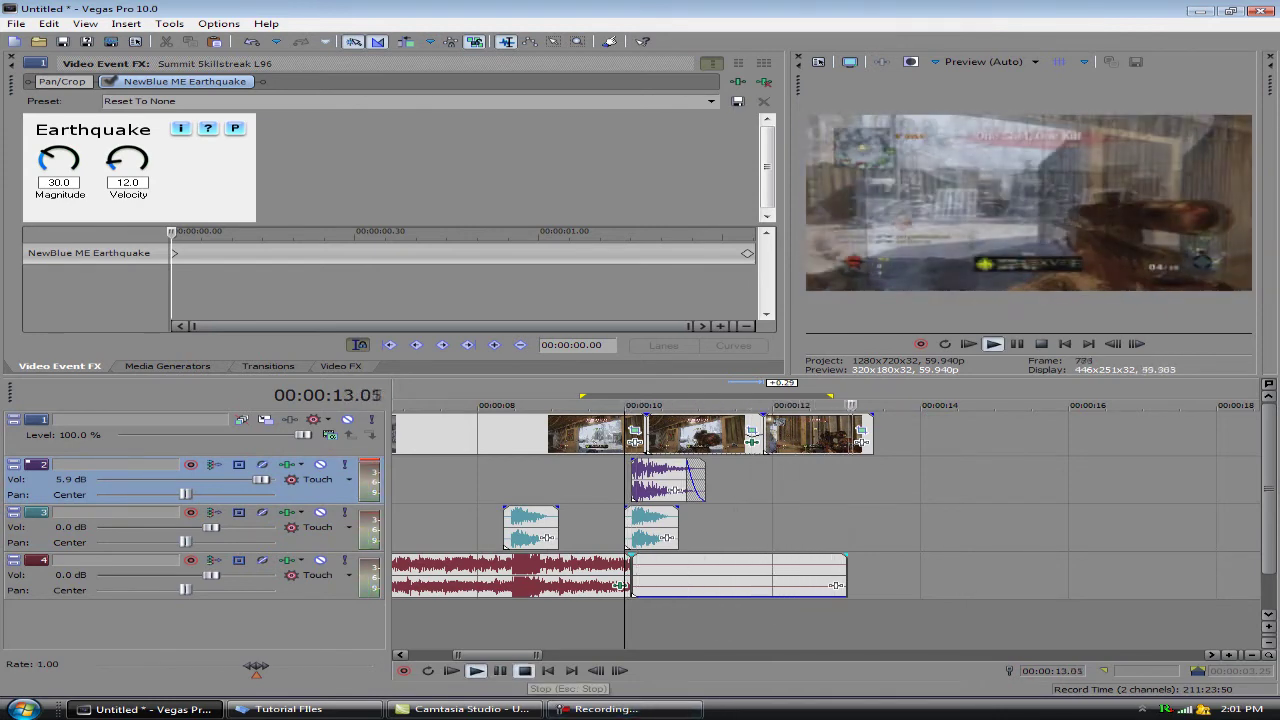
pyautogui.click(524, 670)
pyautogui.click(705, 527)
pyautogui.press('Right')
pyautogui.press('Right')
pyautogui.press('Right')
pyautogui.press('Right')
pyautogui.press('Right')
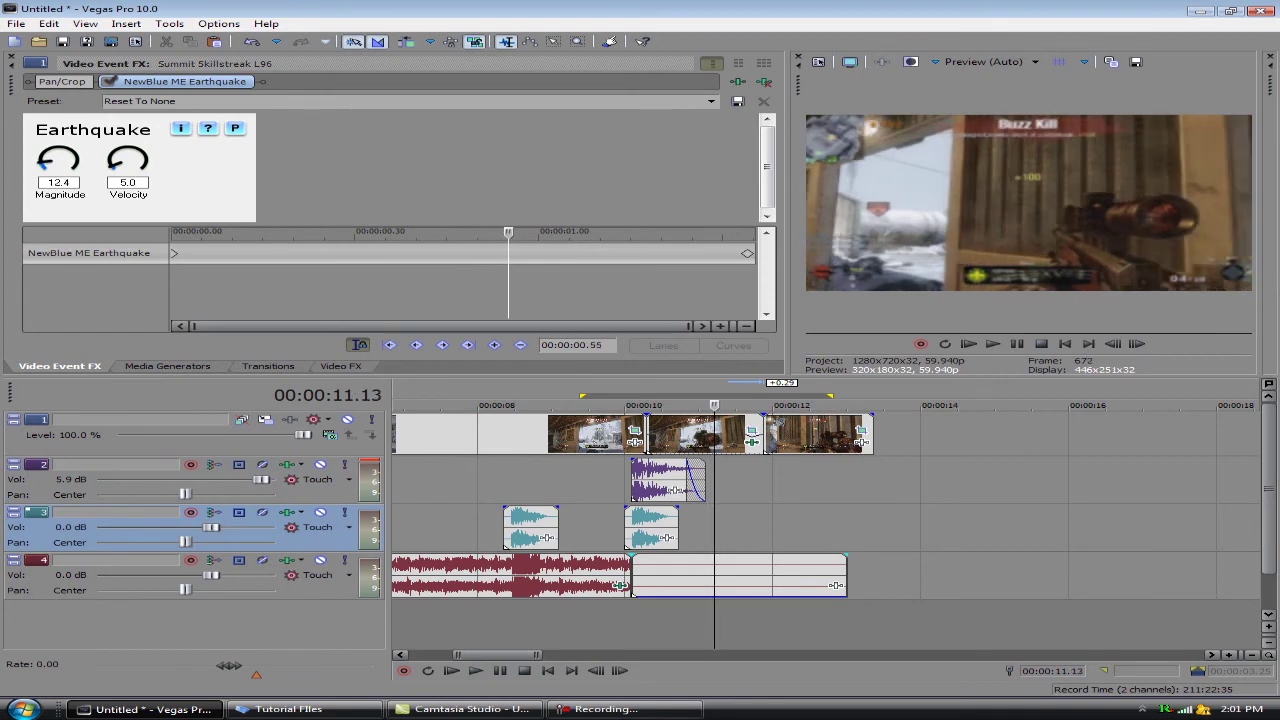
pyautogui.click(607, 480)
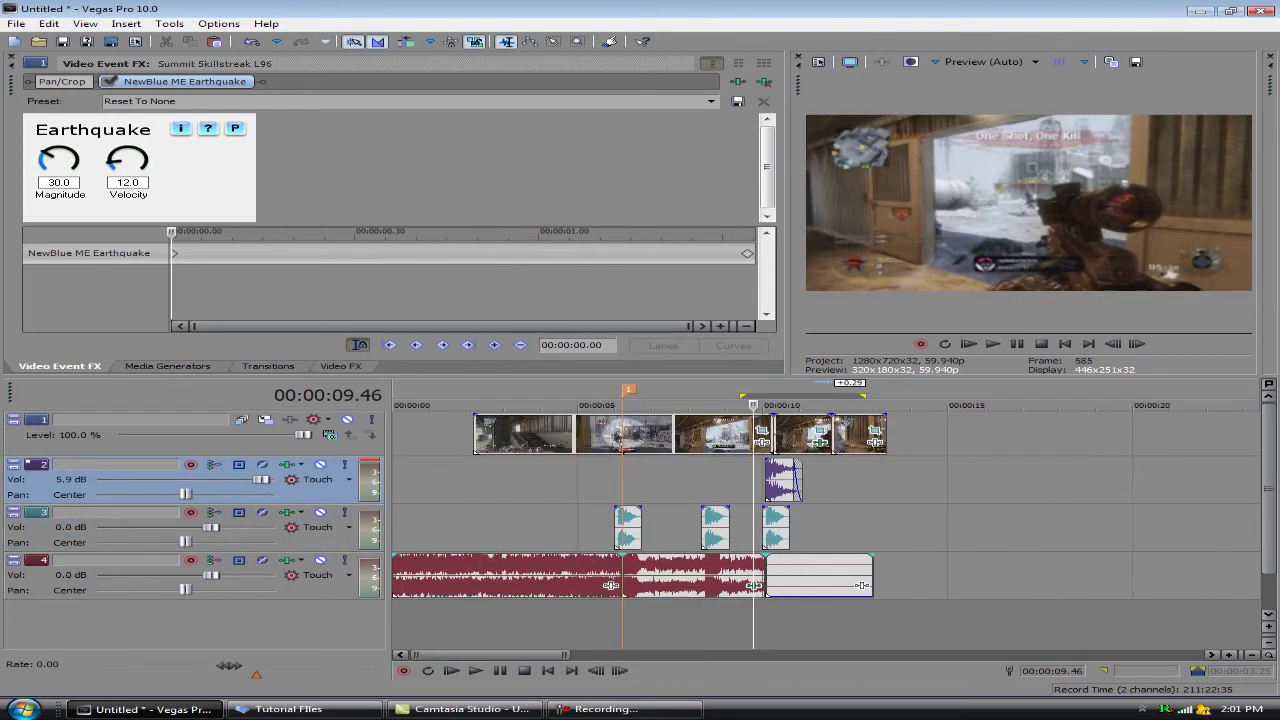